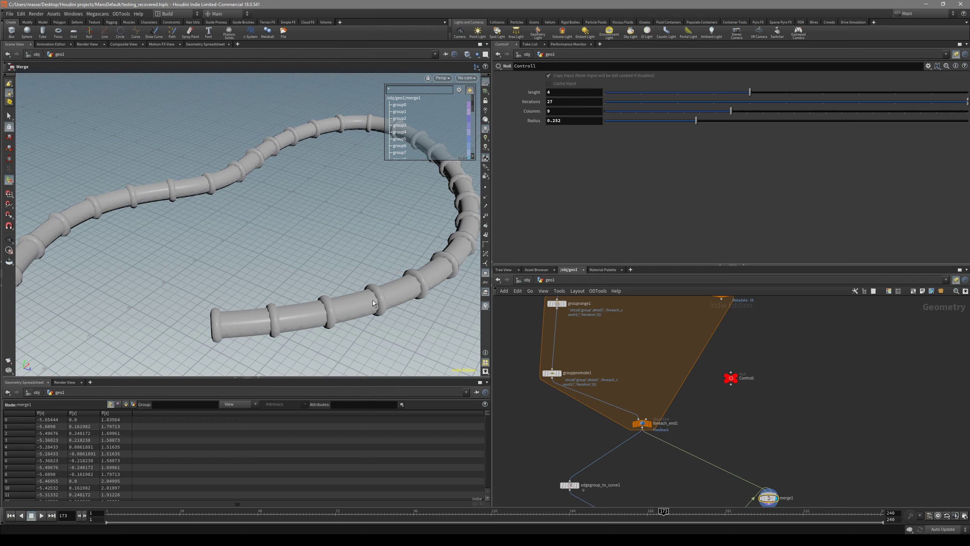
Step: Examine the finished ribbed hose model and its wireframe from several angles
{"action": "key", "text": "shift+minus"}
{"action": "mouse_move", "coordinate": [371, 293]}
{"action": "left_mouse_down", "text": "alt"}
{"action": "mouse_move", "coordinate": [333, 311]}
{"action": "mouse_move", "coordinate": [332, 327]}
{"action": "mouse_move", "coordinate": [345, 305]}
{"action": "mouse_move", "coordinate": [369, 299]}
{"action": "mouse_move", "coordinate": [360, 277]}
{"action": "left_mouse_up", "text": "alt"}
{"action": "scroll", "coordinate": [594, 377], "scroll_direction": "down", "scroll_amount": 2}
{"action": "middle_click_drag", "start_coordinate": [594, 377], "coordinate": [582, 419]}
{"action": "left_click_drag", "start_coordinate": [379, 288], "coordinate": [364, 269], "text": "alt"}
{"action": "key", "text": "shift+w"}
{"action": "key", "text": "shift+w"}
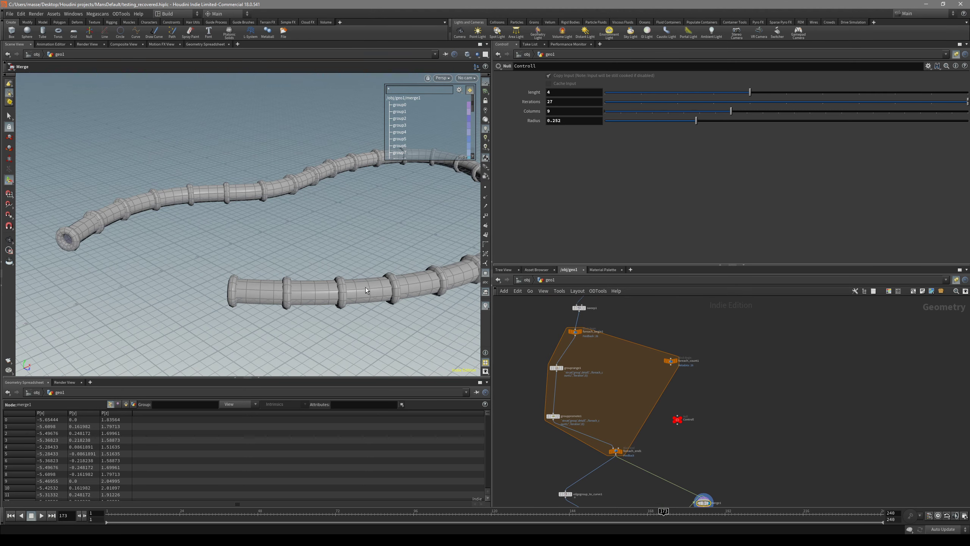
{"action": "middle_click_drag", "start_coordinate": [366, 286], "coordinate": [263, 297], "text": "alt"}
{"action": "left_click_drag", "start_coordinate": [262, 298], "coordinate": [280, 327], "text": "alt"}
{"action": "key", "text": "Escape"}
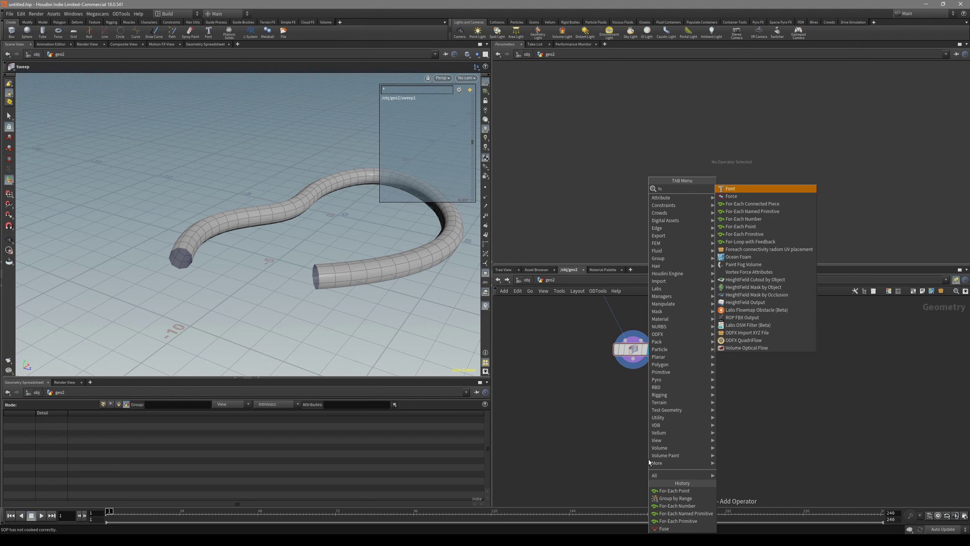
Step: Add a For-Each Number loop below the sweep1 node
{"action": "type", "text": "r"}
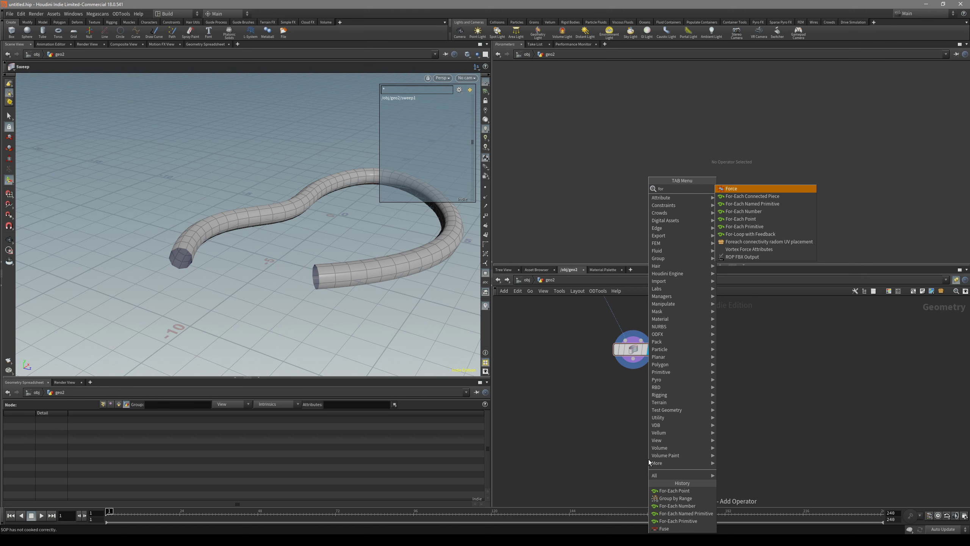
{"action": "left_click", "coordinate": [775, 219]}
{"action": "left_click", "coordinate": [721, 430]}
{"action": "key", "text": "f"}
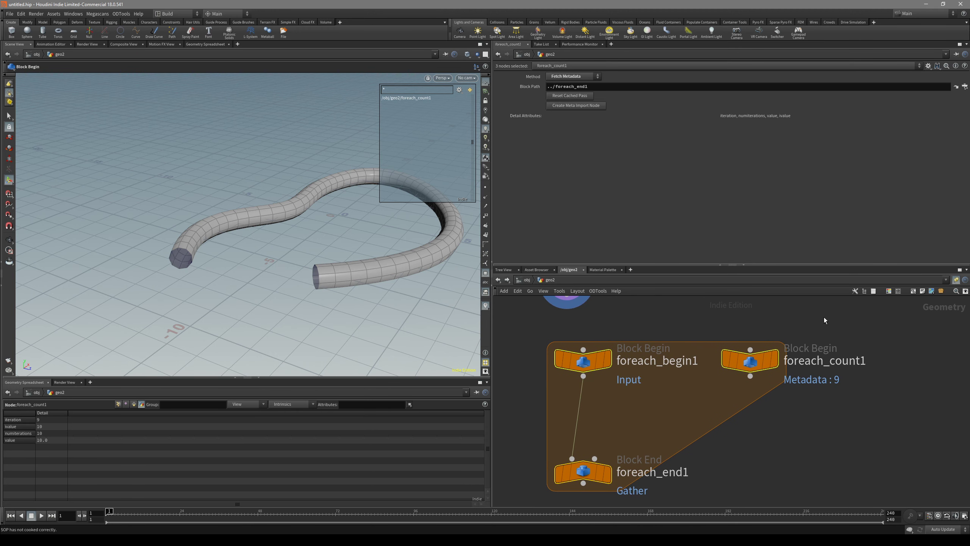
{"action": "left_click", "coordinate": [876, 408]}
{"action": "scroll", "coordinate": [702, 414], "scroll_direction": "down", "scroll_amount": 5}
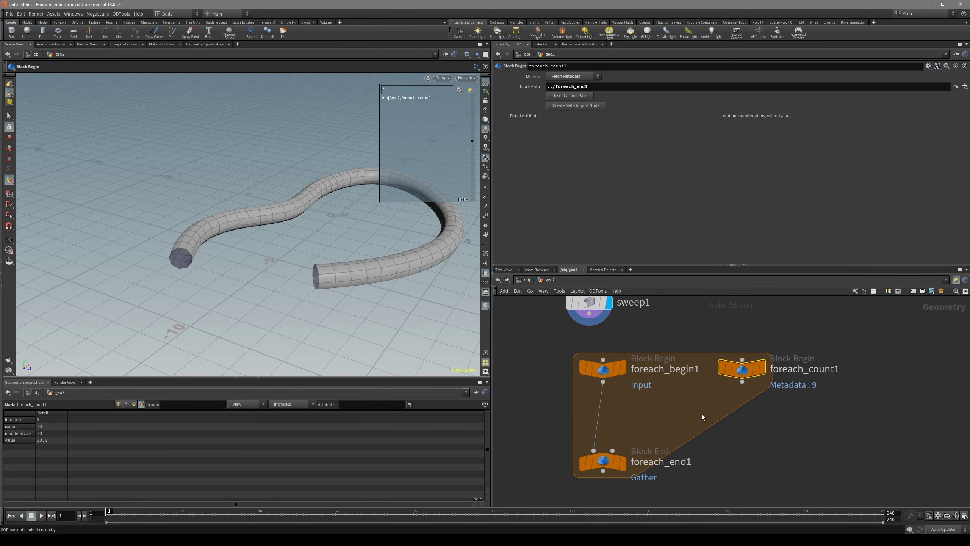
Step: Connect the output of sweep1 to foreach_begin1 and move foreach_begin1 away from foreach_count1
{"action": "scroll", "coordinate": [696, 404], "scroll_direction": "down", "scroll_amount": 3}
{"action": "middle_click_drag", "start_coordinate": [665, 323], "coordinate": [652, 387]}
{"action": "scroll", "coordinate": [651, 385], "scroll_direction": "up", "scroll_amount": 5}
{"action": "left_click_drag", "start_coordinate": [647, 376], "coordinate": [658, 395]}
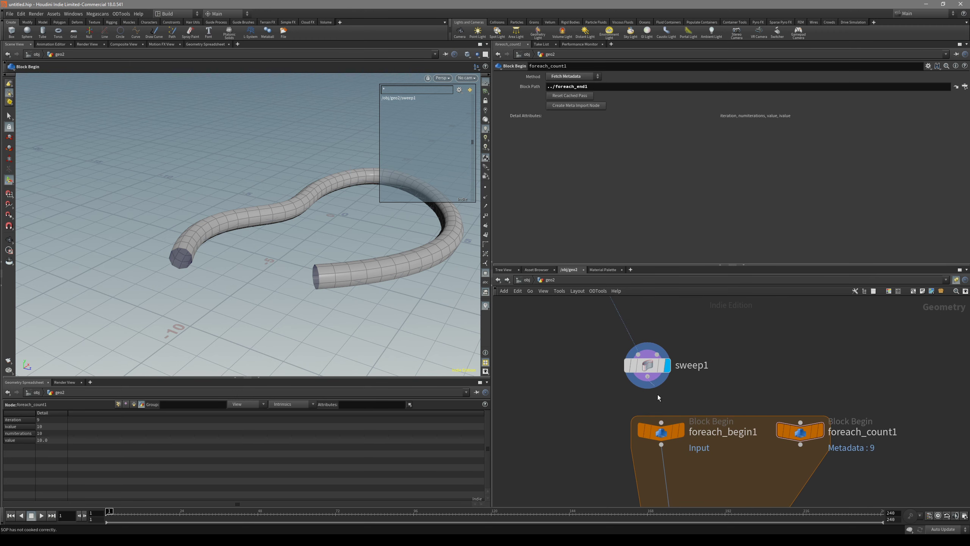
{"action": "middle_click_drag", "start_coordinate": [692, 405], "coordinate": [705, 365]}
{"action": "left_click_drag", "start_coordinate": [674, 390], "coordinate": [614, 425]}
Step: Display foreach_begin1 and set its method to Fetch Feedback
{"action": "left_click", "coordinate": [635, 424]}
{"action": "middle_click_drag", "start_coordinate": [731, 449], "coordinate": [724, 390]}
{"action": "left_click", "coordinate": [569, 77]}
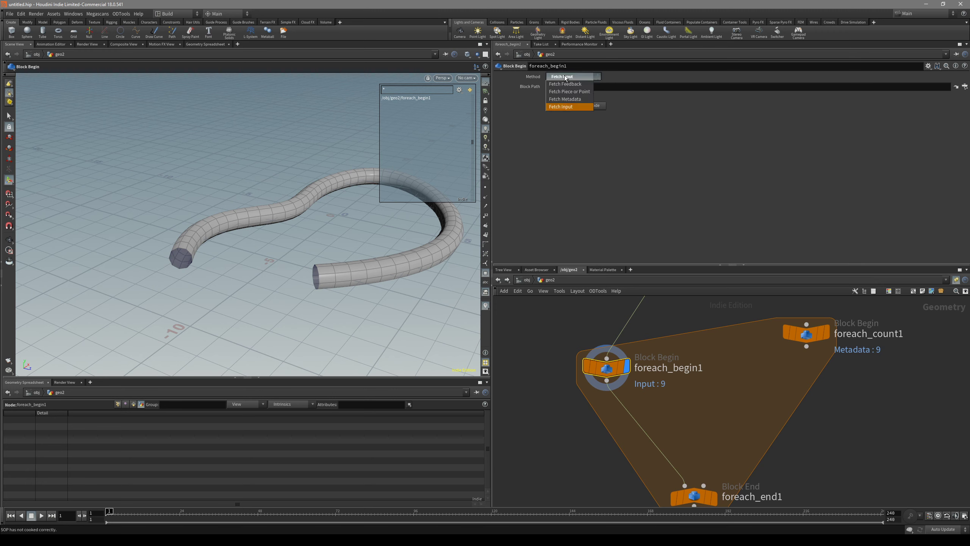
{"action": "left_click", "coordinate": [565, 85]}
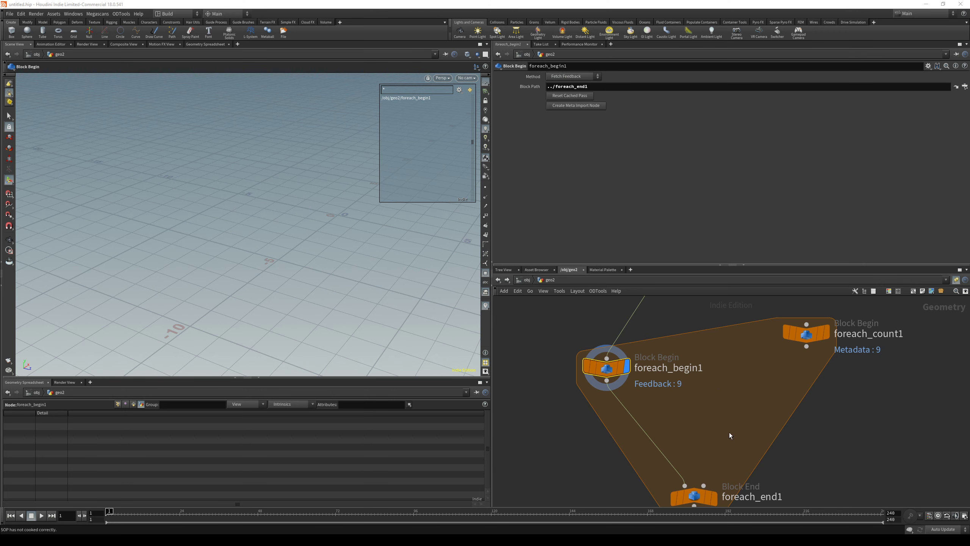
Step: Set the gather method of foreach_end1 to Feedback Each Iteration
{"action": "middle_click_drag", "start_coordinate": [728, 427], "coordinate": [694, 344]}
{"action": "left_click", "coordinate": [660, 411]}
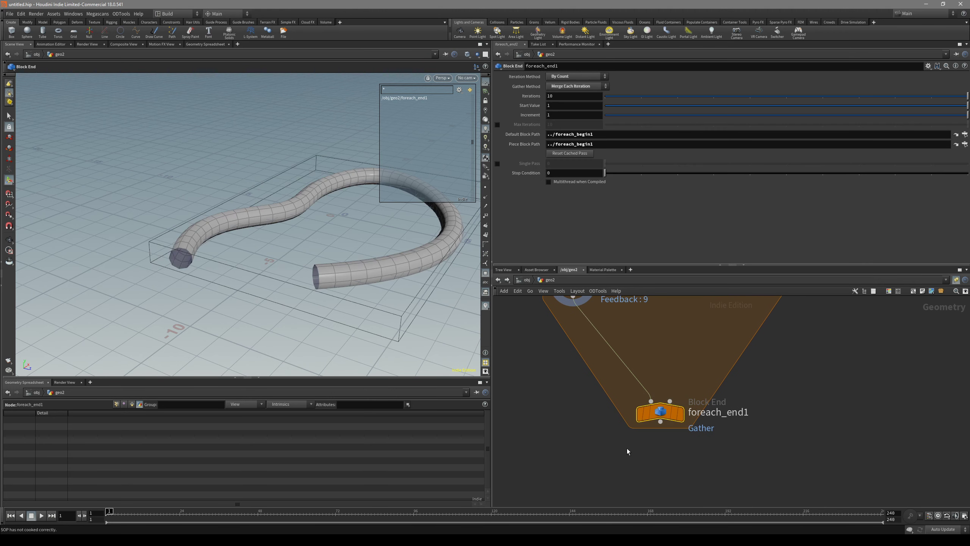
{"action": "left_click", "coordinate": [574, 76]}
{"action": "left_click", "coordinate": [595, 86]}
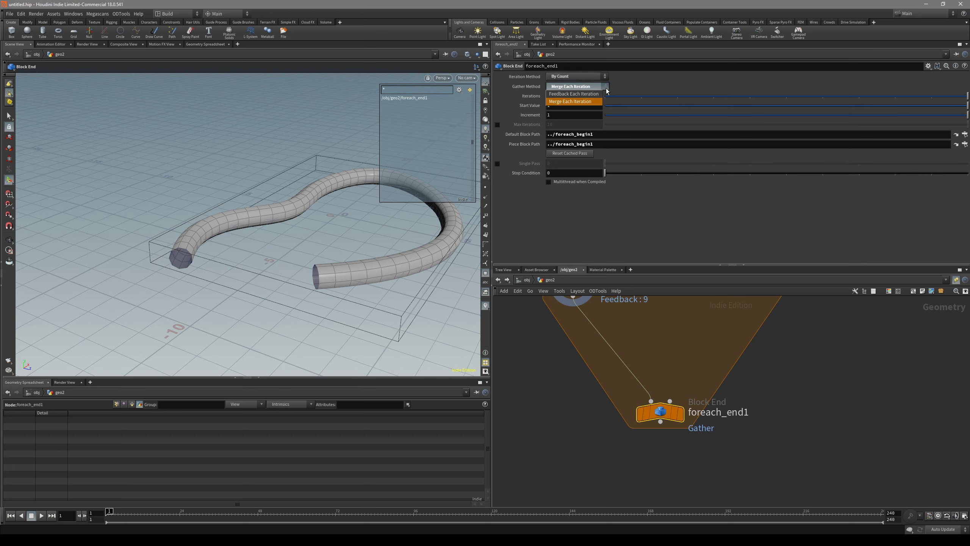
{"action": "left_click", "coordinate": [599, 94]}
Step: Spread out the loop by moving foreach_end1 and foreach_count1 further down in the network
{"action": "middle_click_drag", "start_coordinate": [680, 387], "coordinate": [633, 474]}
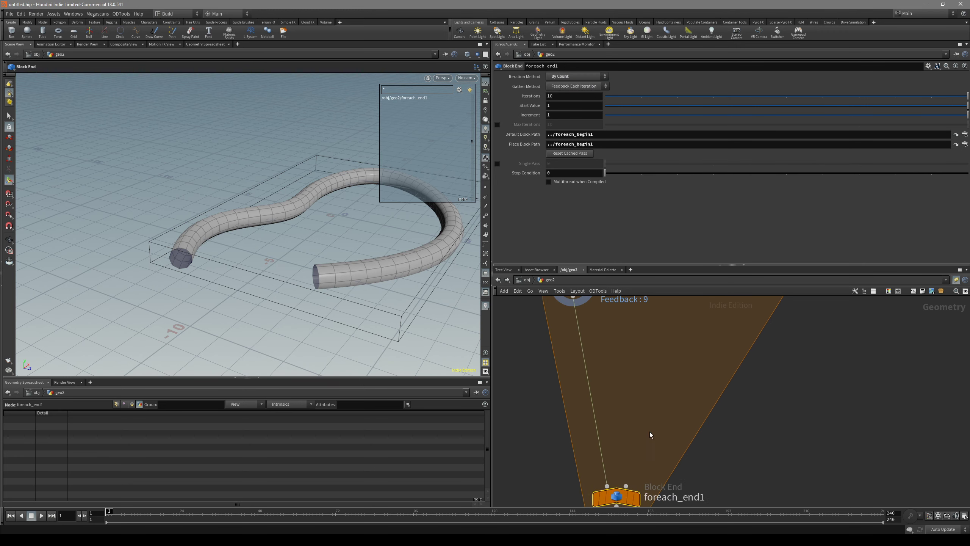
{"action": "scroll", "coordinate": [682, 422], "scroll_direction": "down", "scroll_amount": 3}
{"action": "left_click_drag", "start_coordinate": [718, 341], "coordinate": [740, 392]}
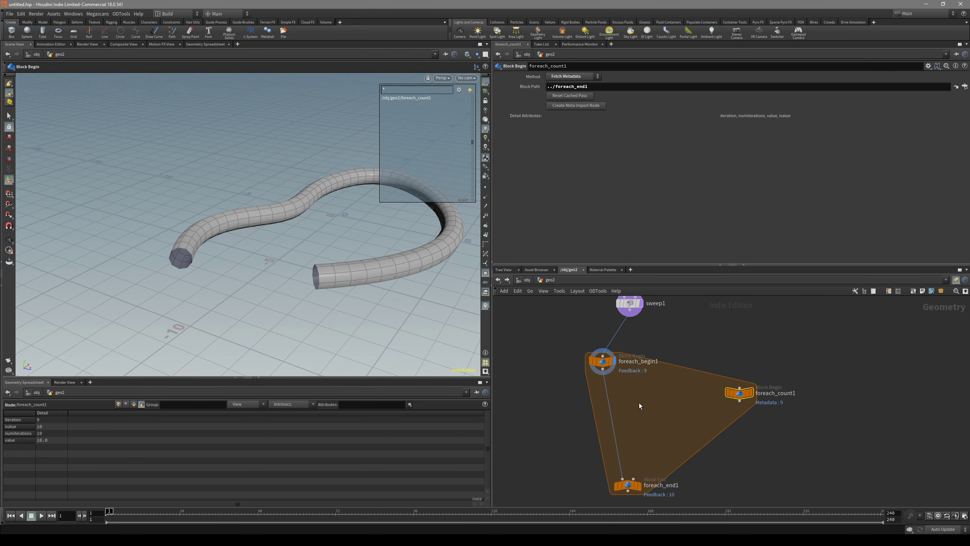
Step: Insert a Group by Range node between foreach_begin1 and foreach_end1 and display its result
{"action": "key", "text": "Tab"}
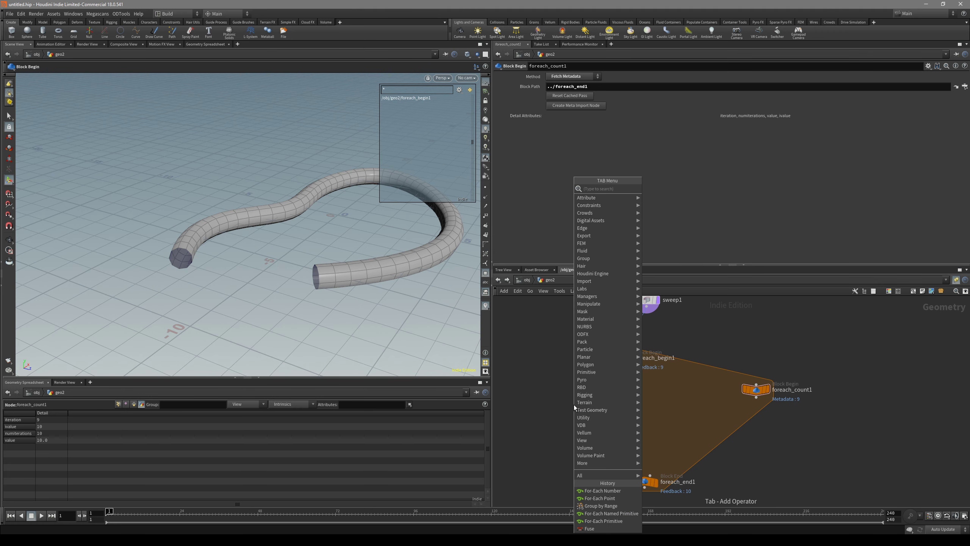
{"action": "type", "text": "groupby"}
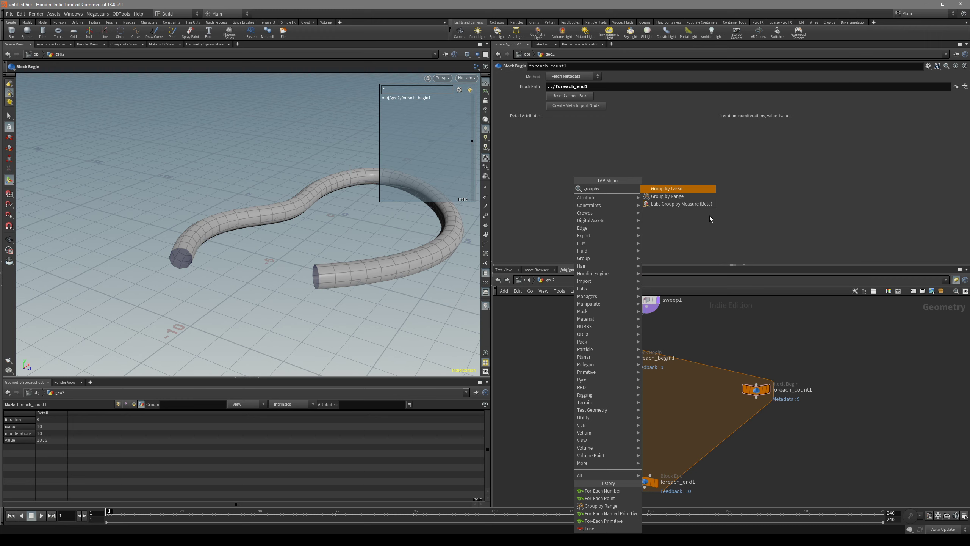
{"action": "left_click", "coordinate": [684, 196]}
{"action": "left_click", "coordinate": [583, 389]}
{"action": "left_click_drag", "start_coordinate": [582, 387], "coordinate": [586, 403]}
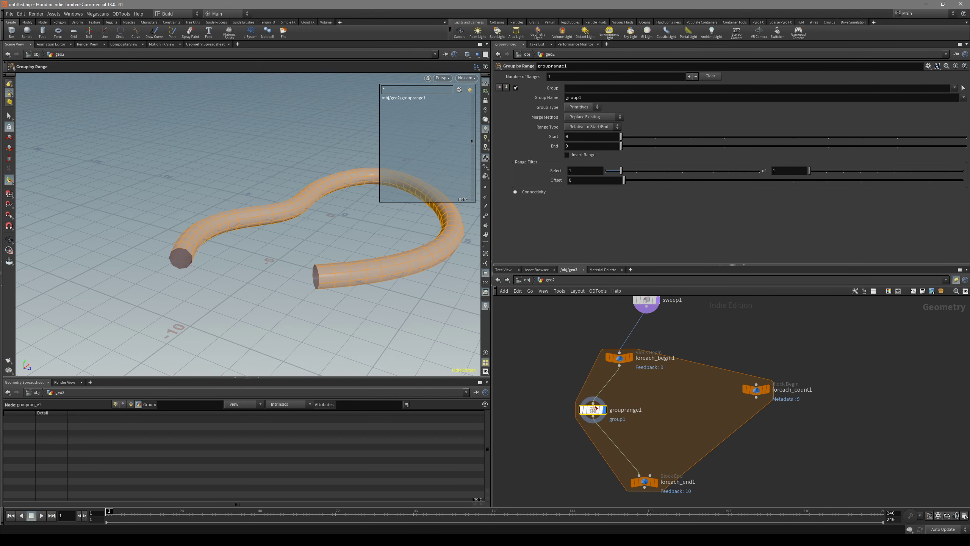
Step: Invert the range of grouprange1 and raise its start value to 28
{"action": "left_click", "coordinate": [586, 155]}
{"action": "left_click_drag", "start_coordinate": [621, 136], "coordinate": [730, 129]}
{"action": "mouse_move", "coordinate": [599, 138]}
{"action": "middle_mouse_down"}
{"action": "mouse_move", "coordinate": [658, 144]}
{"action": "mouse_move", "coordinate": [582, 139]}
{"action": "middle_mouse_up"}
{"action": "scroll", "coordinate": [363, 271], "scroll_direction": "up", "scroll_amount": 5}
{"action": "left_click_drag", "start_coordinate": [383, 284], "coordinate": [421, 287], "text": "alt"}
{"action": "middle_click_drag", "start_coordinate": [589, 137], "coordinate": [663, 140]}
{"action": "left_click_drag", "start_coordinate": [401, 300], "coordinate": [355, 268], "text": "alt"}
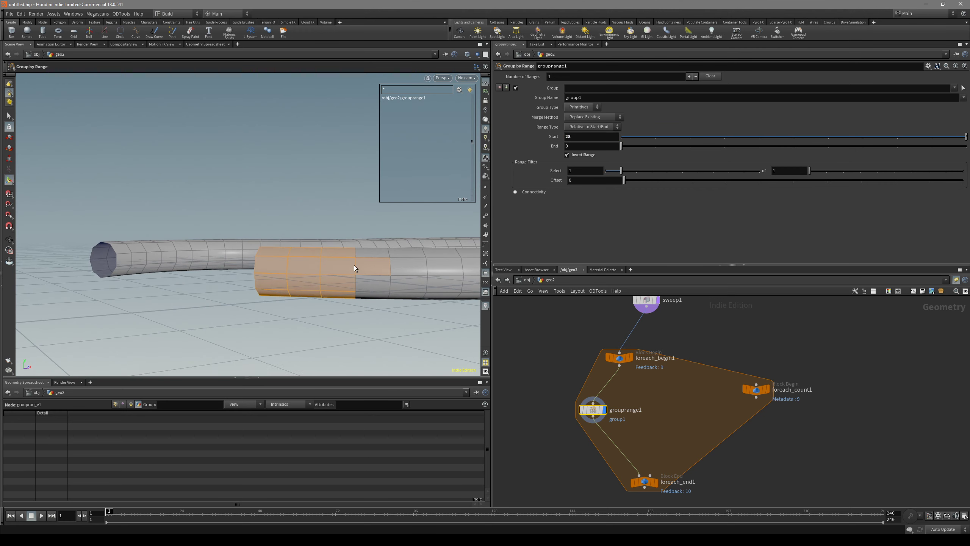
Step: Link the Start value of grouprange1 to the sweep's column count with ch("../sweep1/cols")
{"action": "left_click_drag", "start_coordinate": [405, 244], "coordinate": [420, 286], "text": "alt"}
{"action": "middle_click_drag", "start_coordinate": [659, 330], "coordinate": [653, 362]}
{"action": "left_click_drag", "start_coordinate": [674, 354], "coordinate": [608, 321]}
{"action": "left_click", "coordinate": [569, 134]}
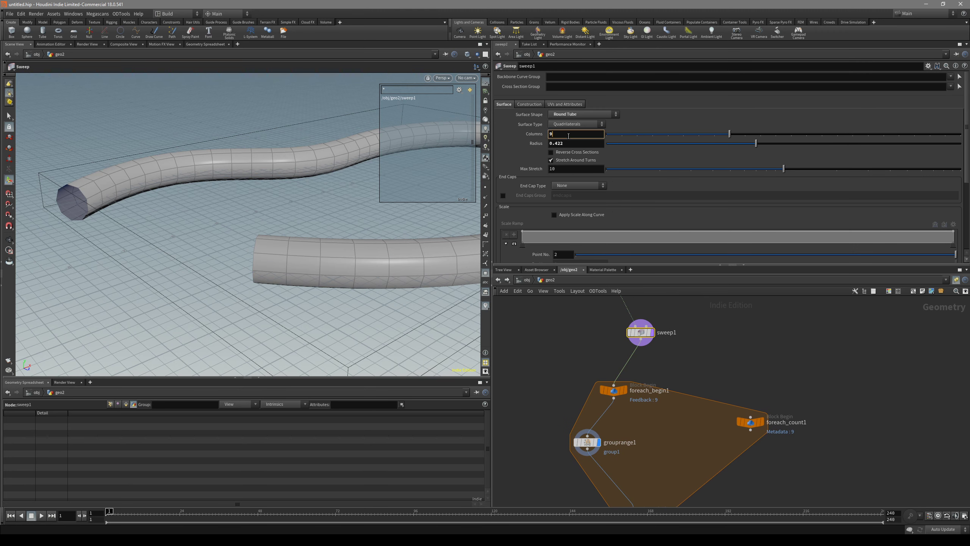
{"action": "key", "text": "Return"}
{"action": "left_click", "coordinate": [588, 442]}
{"action": "middle_click_drag", "start_coordinate": [645, 455], "coordinate": [643, 429]}
{"action": "left_click", "coordinate": [578, 137]}
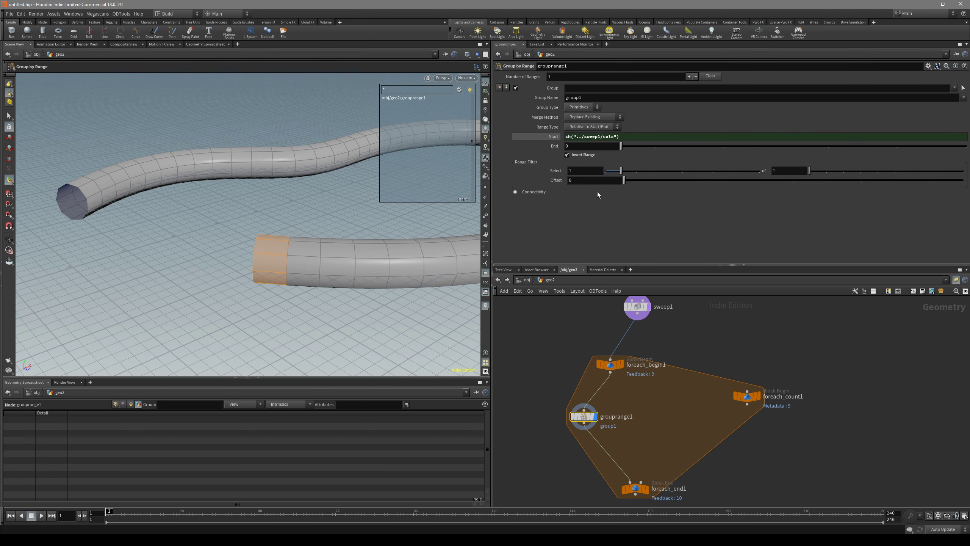
Step: Open the parameter interface editor for grouprange1 and add a new integer parameter at the top
{"action": "left_click", "coordinate": [640, 310]}
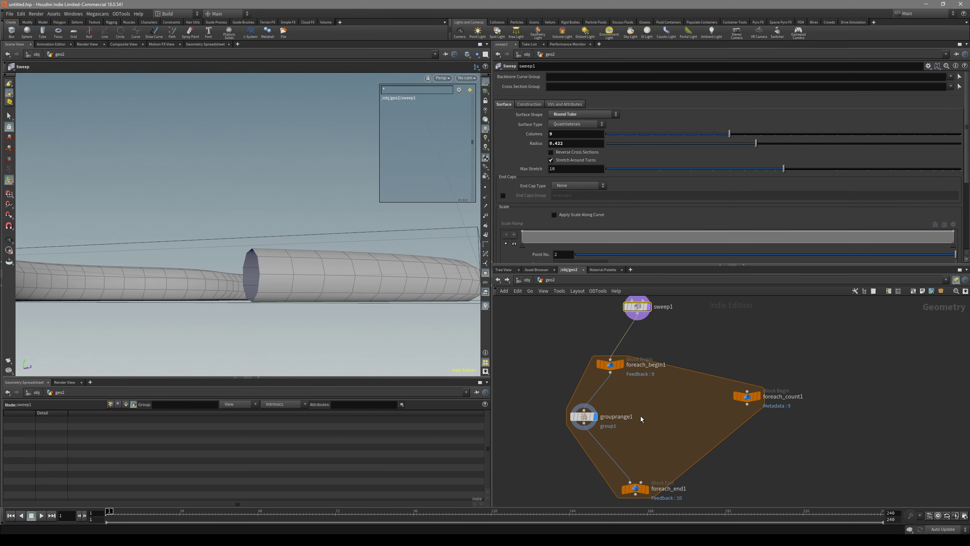
{"action": "left_click", "coordinate": [588, 417]}
{"action": "left_click_drag", "start_coordinate": [381, 303], "coordinate": [308, 280], "text": "alt"}
{"action": "scroll", "coordinate": [307, 279], "scroll_direction": "down", "scroll_amount": 2, "text": "alt"}
{"action": "middle_click_drag", "start_coordinate": [307, 279], "coordinate": [273, 311], "text": "alt"}
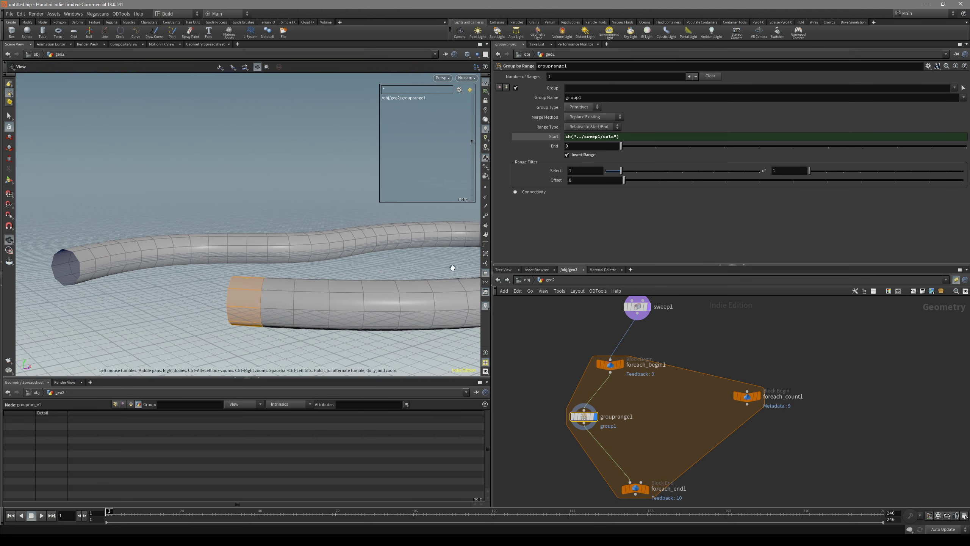
{"action": "left_click", "coordinate": [928, 65]}
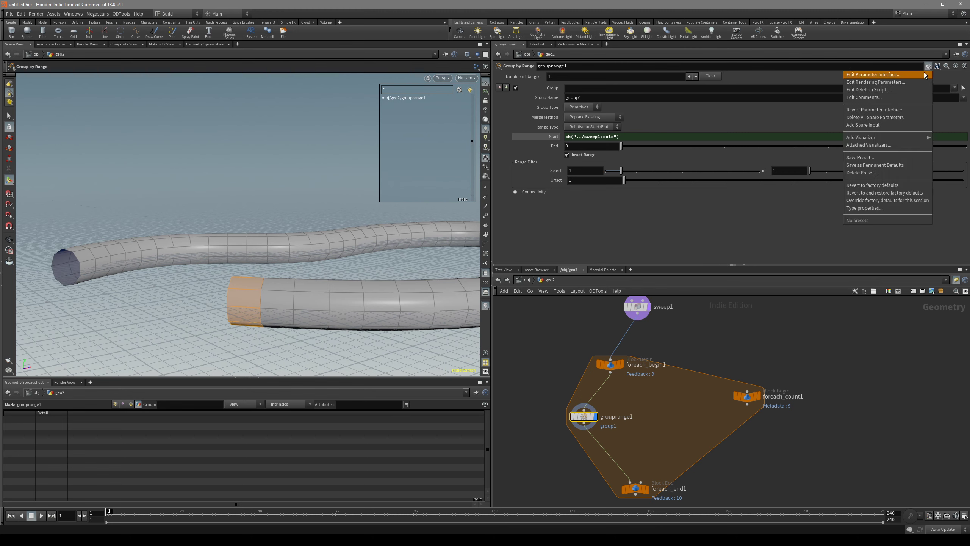
{"action": "left_click", "coordinate": [874, 75]}
{"action": "left_click_drag", "start_coordinate": [375, 162], "coordinate": [409, 177]}
{"action": "left_click_drag", "start_coordinate": [214, 337], "coordinate": [378, 215]}
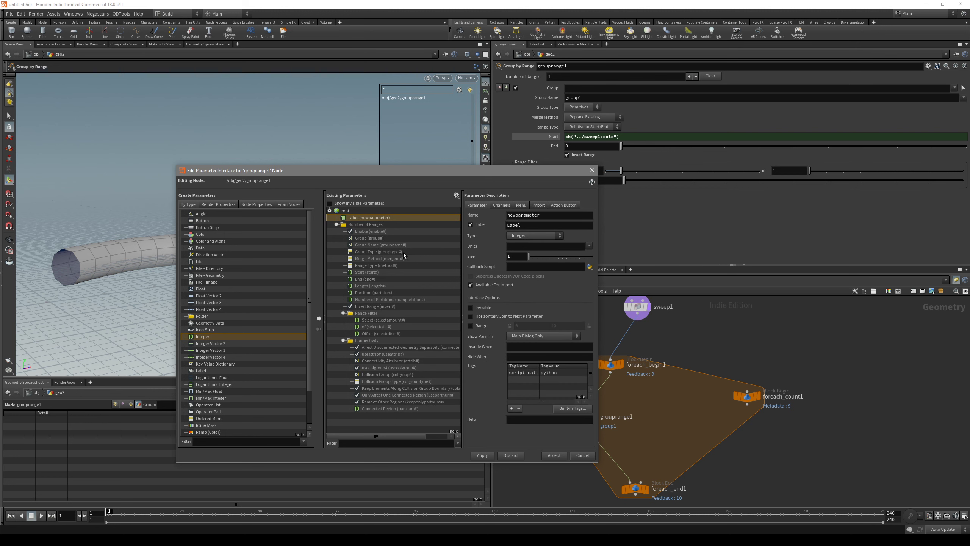
Step: Give the new integer parameter the name and label "lenght" and accept the interface changes
{"action": "double_click", "coordinate": [535, 214]}
{"action": "key", "text": "BackSpace"}
{"action": "type", "text": "lenght"}
{"action": "double_click", "coordinate": [536, 217]}
{"action": "key", "text": "ctrl+c"}
{"action": "key", "text": "Tab"}
{"action": "key", "text": "ctrl+v"}
{"action": "left_click", "coordinate": [482, 455]}
{"action": "left_click", "coordinate": [553, 454]}
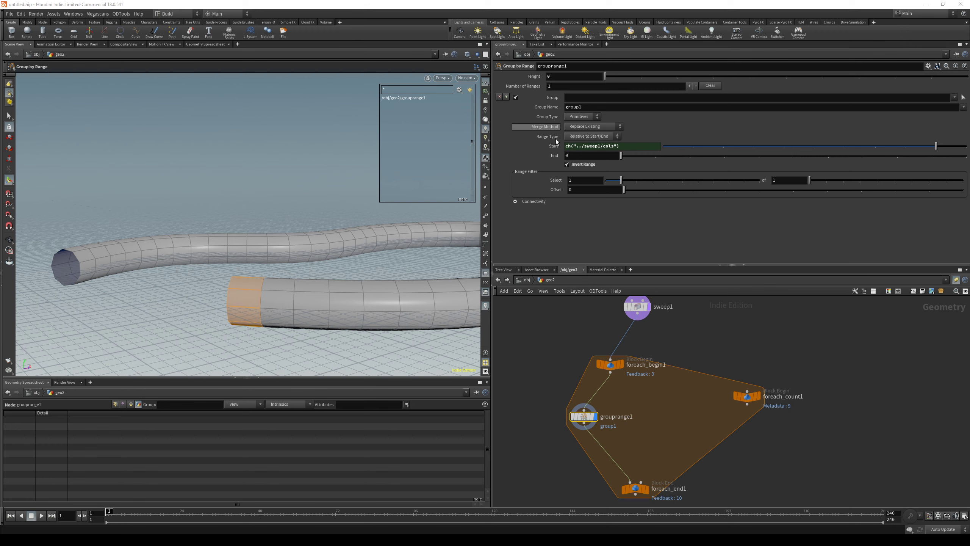
Step: Extend the Start expression of grouprange1 by multiplying it with ch('lenght')
{"action": "left_click", "coordinate": [607, 148]}
{"action": "left_click", "coordinate": [607, 150]}
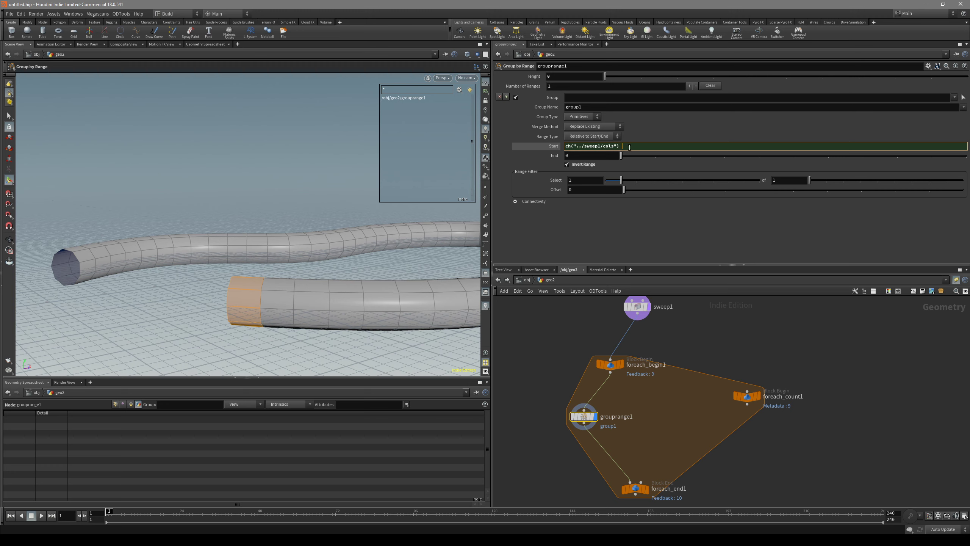
{"action": "type", "text": "* ch()"}
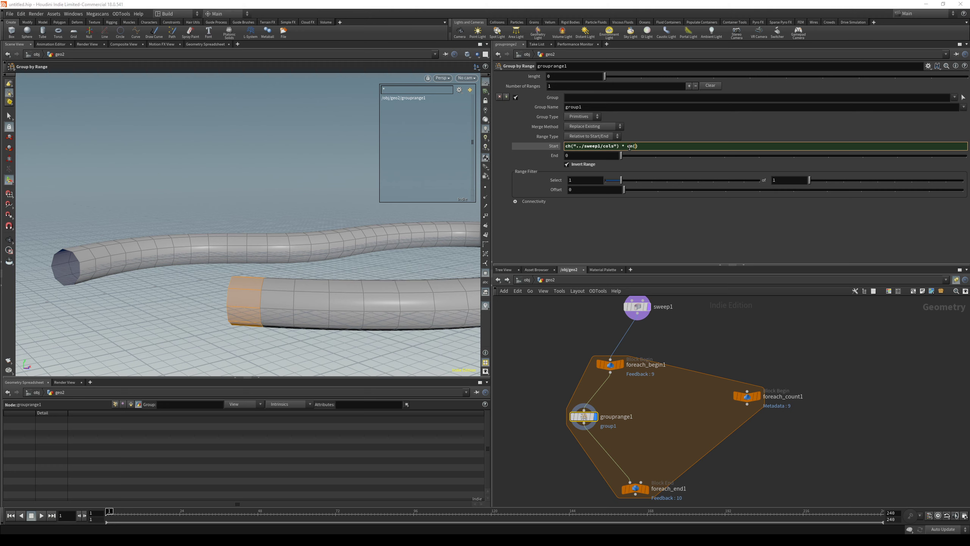
{"action": "type", "text": "lenght"}
{"action": "key", "text": "Return"}
Step: Test the group size on the tube by varying the lenght parameter through values such as 3 and 7
{"action": "left_click_drag", "start_coordinate": [330, 265], "coordinate": [351, 290], "text": "alt"}
{"action": "left_click_drag", "start_coordinate": [605, 76], "coordinate": [714, 76]}
{"action": "left_click_drag", "start_coordinate": [267, 260], "coordinate": [298, 238], "text": "alt"}
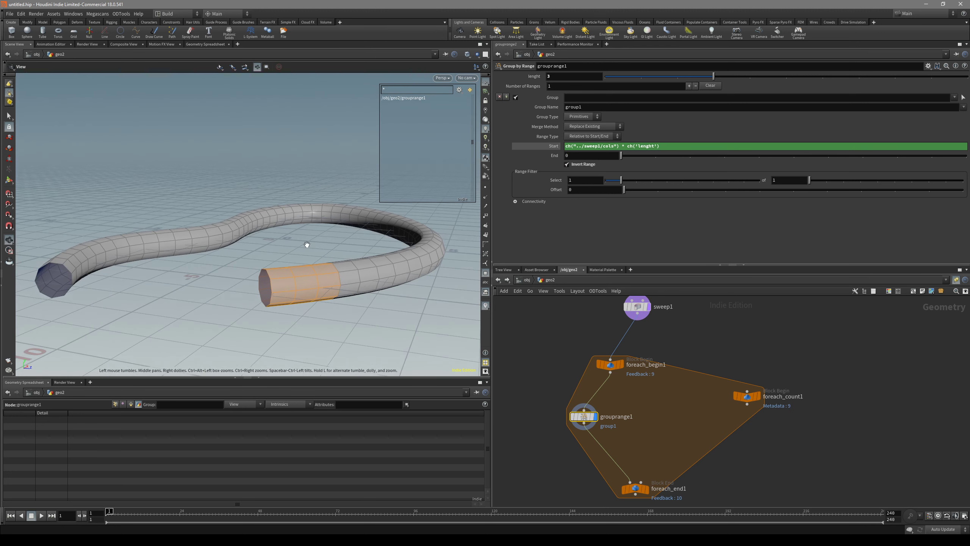
{"action": "left_click_drag", "start_coordinate": [713, 76], "coordinate": [787, 82]}
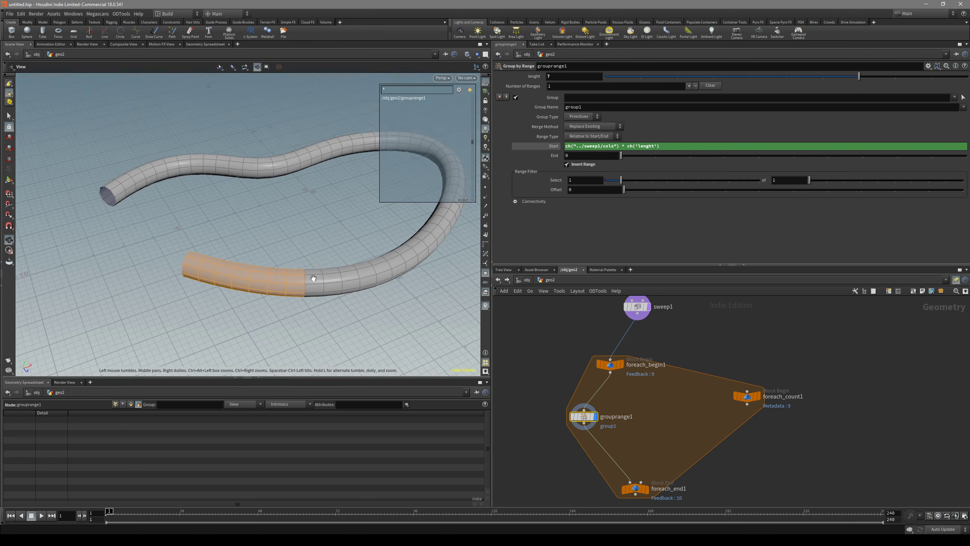
{"action": "left_click_drag", "start_coordinate": [859, 76], "coordinate": [609, 82]}
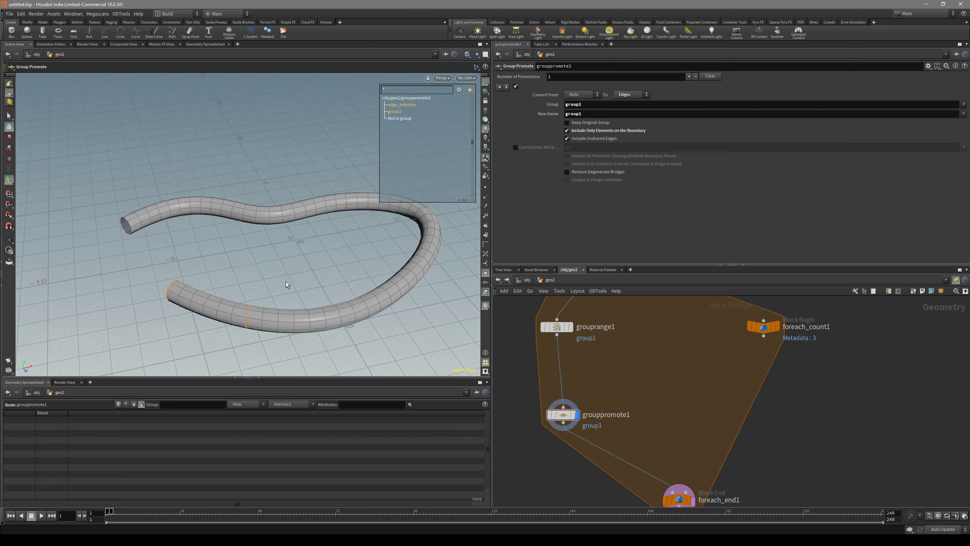
Step: Select grouprange1 and display its result instead of the promoted edge group
{"action": "left_click_drag", "start_coordinate": [288, 282], "coordinate": [292, 311]}
{"action": "middle_click_drag", "start_coordinate": [271, 323], "coordinate": [316, 322]}
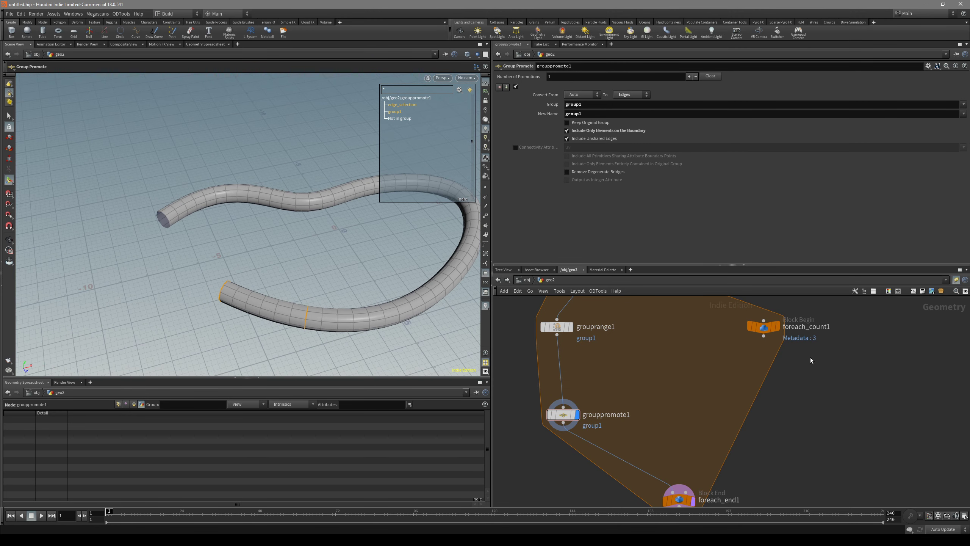
{"action": "middle_click_drag", "start_coordinate": [704, 414], "coordinate": [701, 388]}
{"action": "middle_click_drag", "start_coordinate": [642, 336], "coordinate": [657, 375]}
{"action": "left_click", "coordinate": [570, 339]}
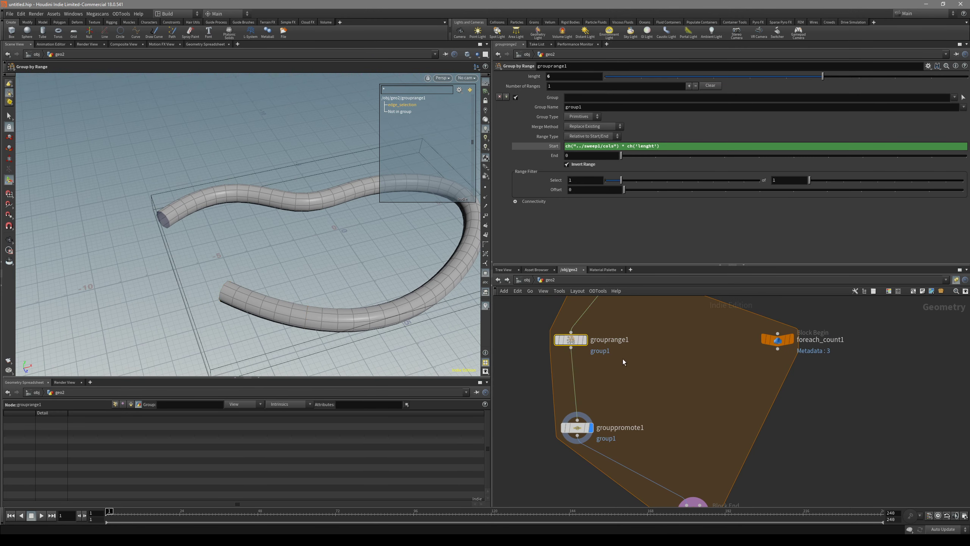
{"action": "left_click", "coordinate": [584, 339]}
Step: Extend the Start expression of grouprange1 by multiplying it with detail('../foreach_count1/','iteration',0)
{"action": "left_click", "coordinate": [675, 145]}
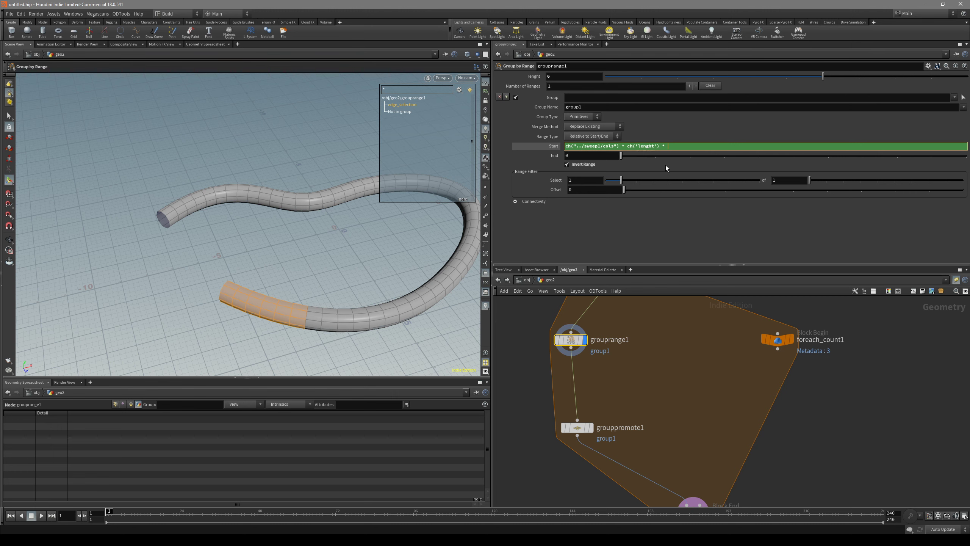
{"action": "type", "text": "de"}
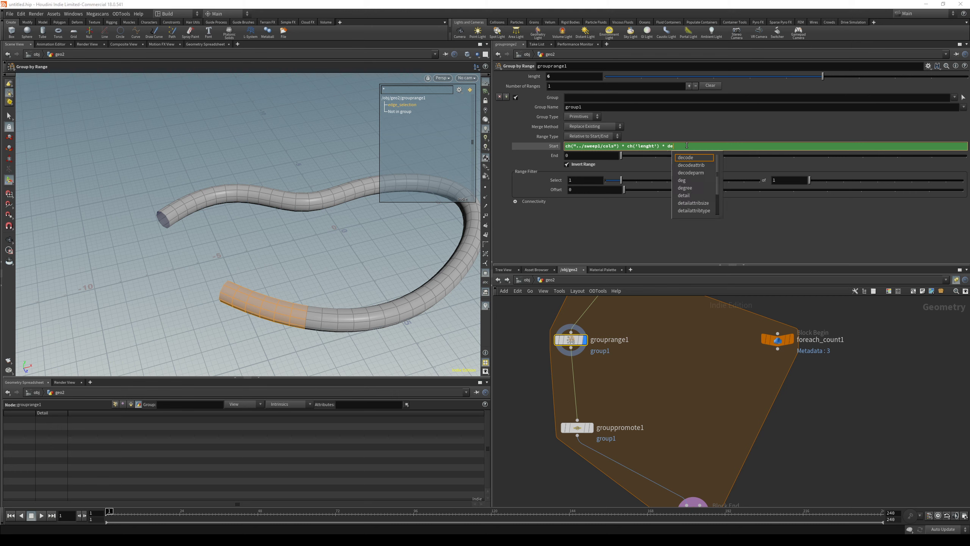
{"action": "type", "text": "tail()"}
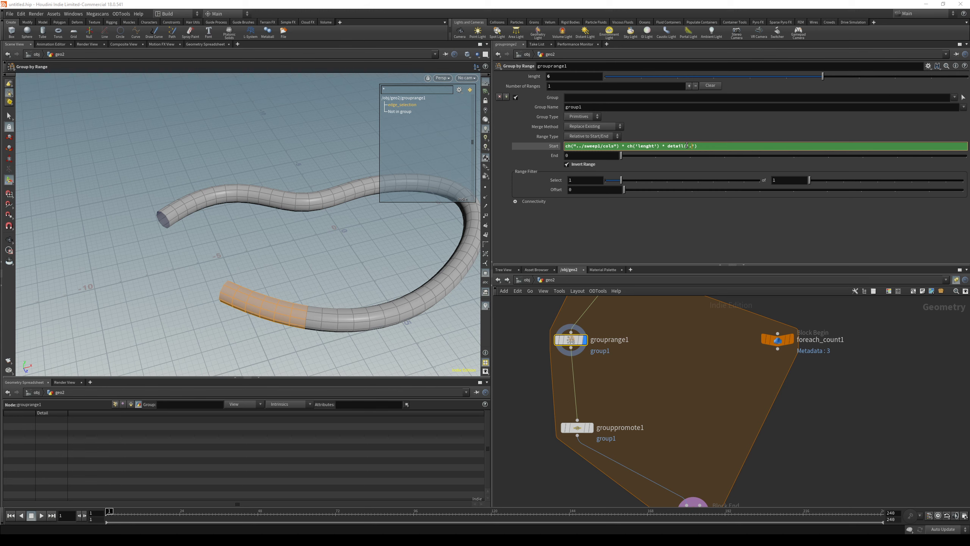
{"action": "type", "text": "or"}
{"action": "key", "text": "Down"}
{"action": "key", "text": "Return"}
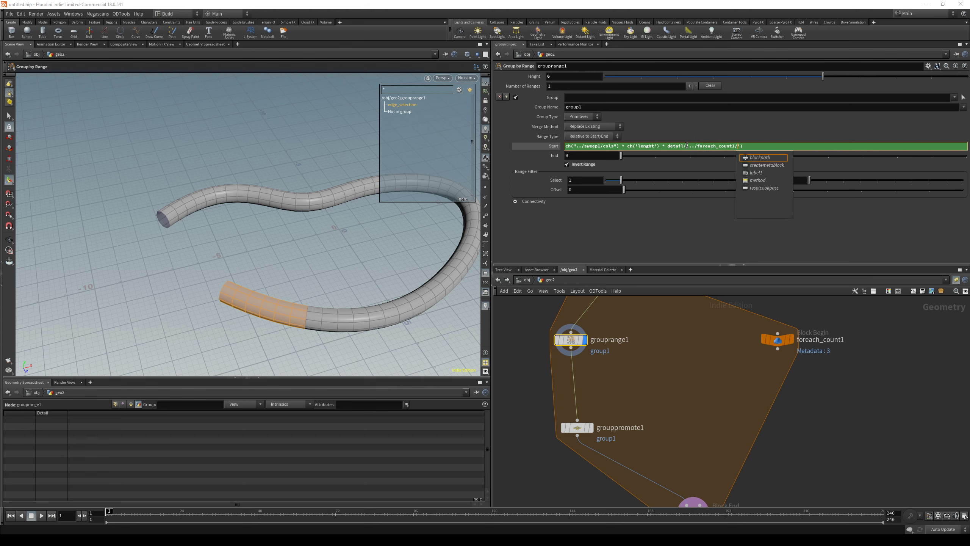
{"action": "type", "text": "'iteration"}
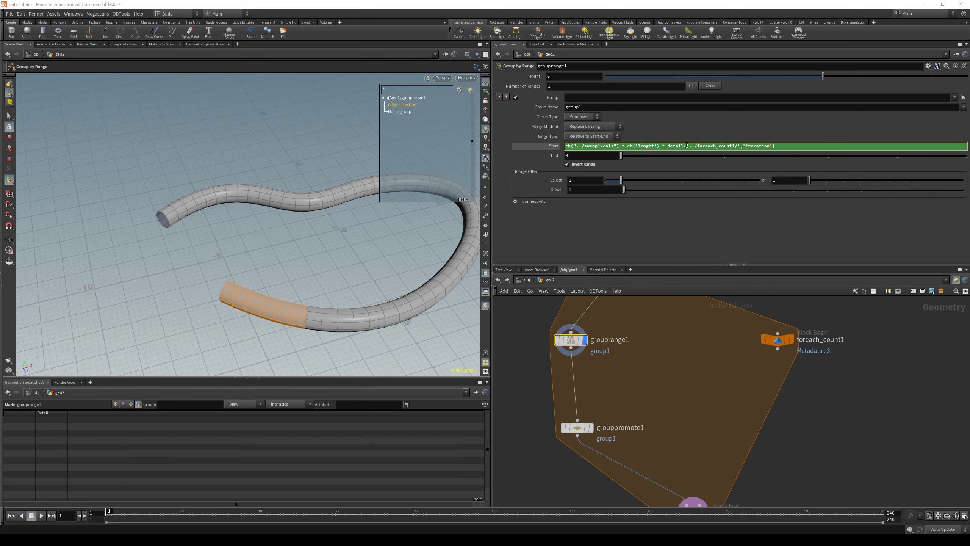
{"action": "type", "text": "',0"}
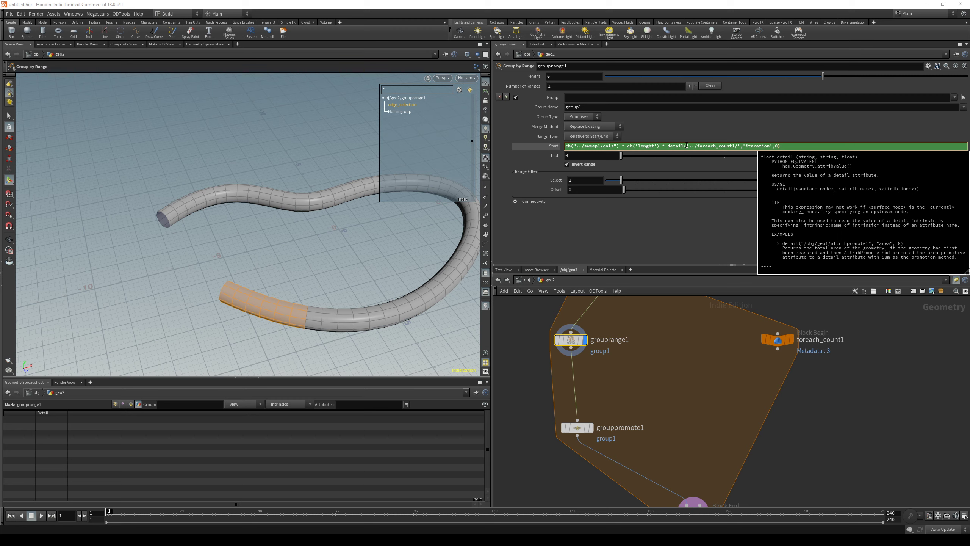
{"action": "key", "text": "Return"}
{"action": "left_click_drag", "start_coordinate": [356, 246], "coordinate": [331, 256], "text": "alt"}
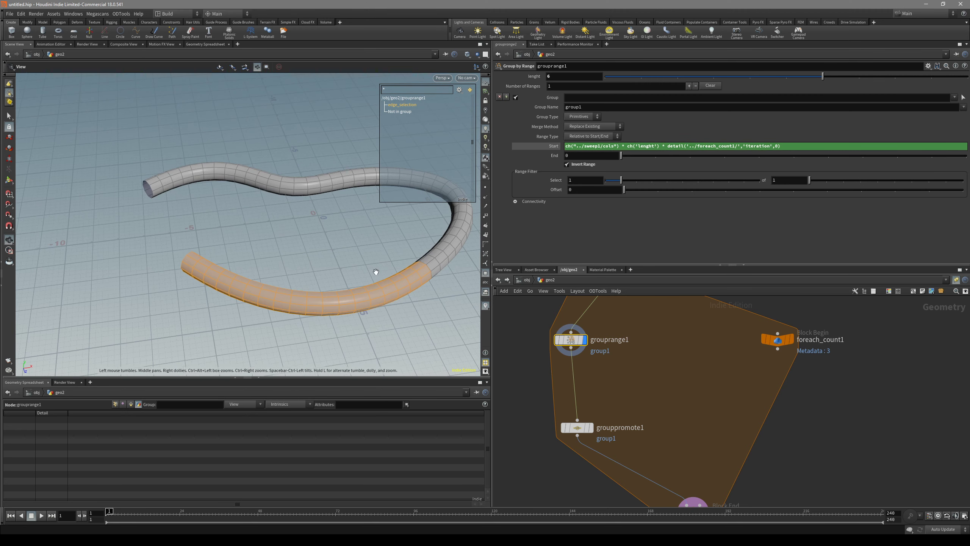
Step: Bypass grouppromote1 and display the result of foreach_end1 with its group highlighted
{"action": "middle_click_drag", "start_coordinate": [724, 432], "coordinate": [676, 377]}
{"action": "left_click", "coordinate": [659, 458]}
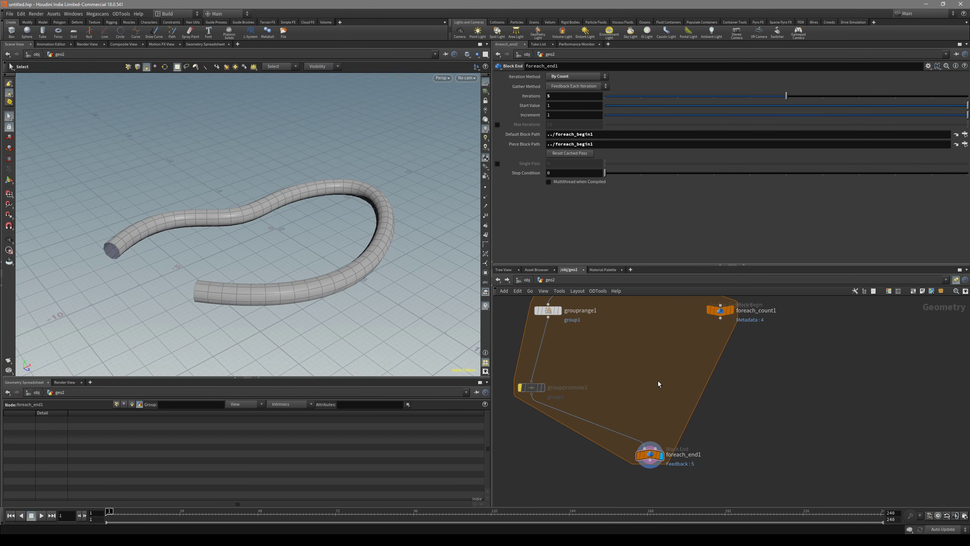
{"action": "middle_click_drag", "start_coordinate": [658, 383], "coordinate": [656, 408]}
{"action": "key", "text": "Return"}
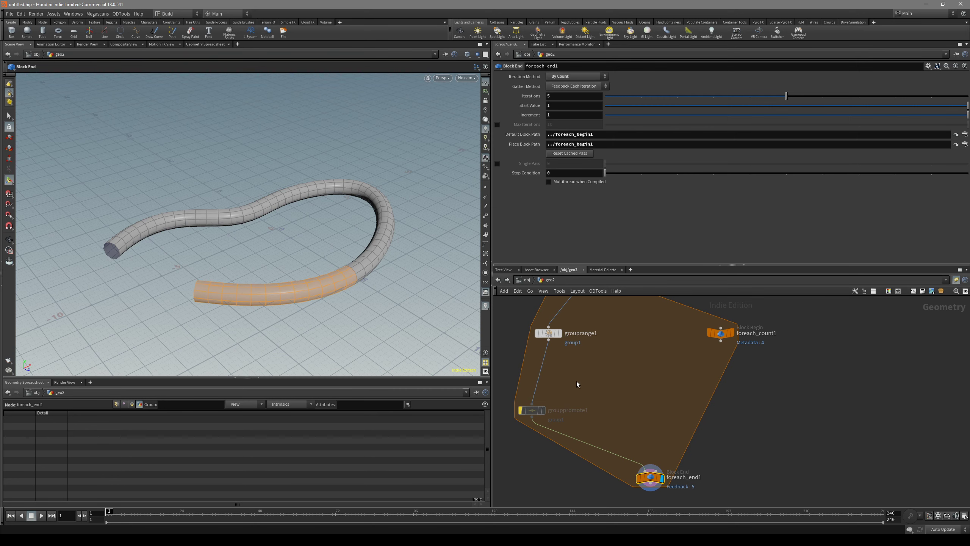
{"action": "left_click_drag", "start_coordinate": [506, 423], "coordinate": [503, 422]}
{"action": "key", "text": "b"}
{"action": "key", "text": "b"}
{"action": "middle_click_drag", "start_coordinate": [656, 429], "coordinate": [647, 409]}
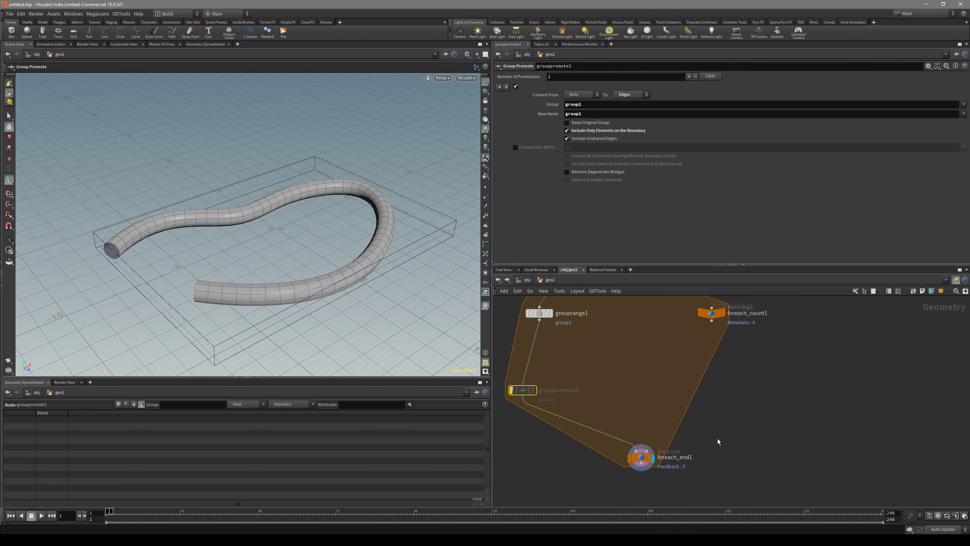
{"action": "left_click_drag", "start_coordinate": [721, 425], "coordinate": [584, 473]}
Step: Test different Iterations values on foreach_end1, ending at 2
{"action": "left_click_drag", "start_coordinate": [361, 319], "coordinate": [324, 282], "text": "alt"}
{"action": "left_click_drag", "start_coordinate": [270, 303], "coordinate": [334, 328], "text": "alt"}
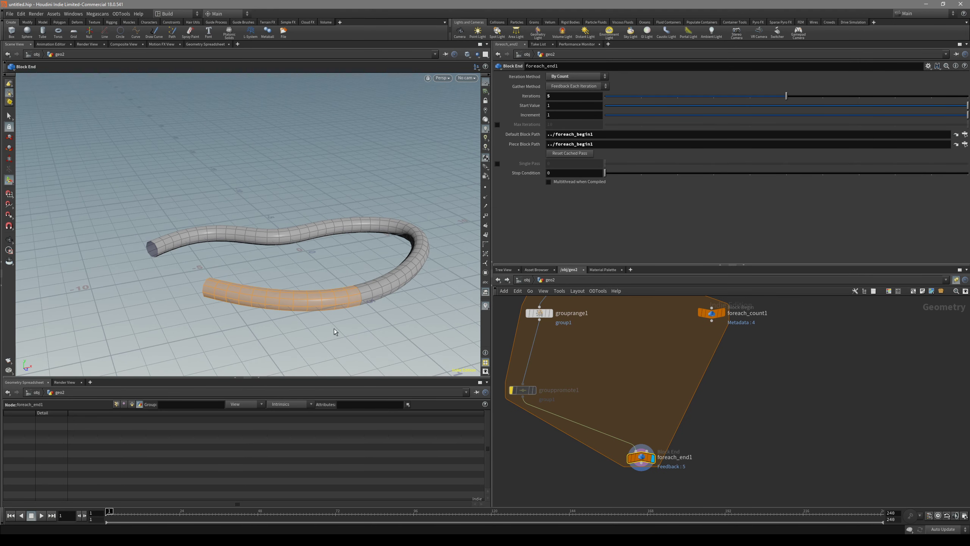
{"action": "mouse_move", "coordinate": [724, 95]}
{"action": "left_mouse_down"}
{"action": "mouse_move", "coordinate": [834, 100]}
{"action": "mouse_move", "coordinate": [672, 97]}
{"action": "mouse_move", "coordinate": [738, 95]}
{"action": "left_mouse_up"}
{"action": "mouse_move", "coordinate": [573, 96]}
{"action": "middle_mouse_down"}
{"action": "mouse_move", "coordinate": [607, 100]}
{"action": "mouse_move", "coordinate": [562, 101]}
{"action": "middle_mouse_up"}
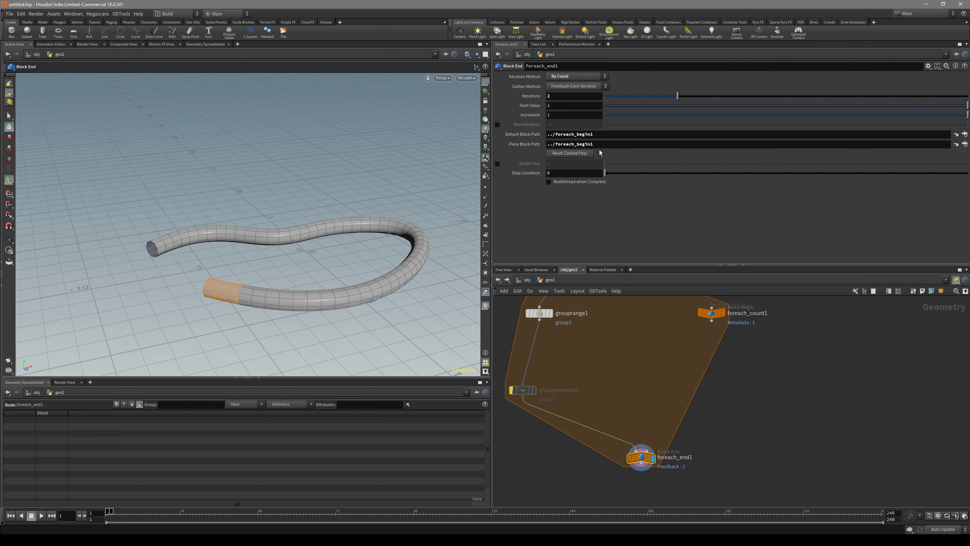
Step: Display grouprange1 and examine its Start field as both expression and evaluated value
{"action": "middle_click_drag", "start_coordinate": [607, 329], "coordinate": [620, 353]}
{"action": "left_click", "coordinate": [552, 337]}
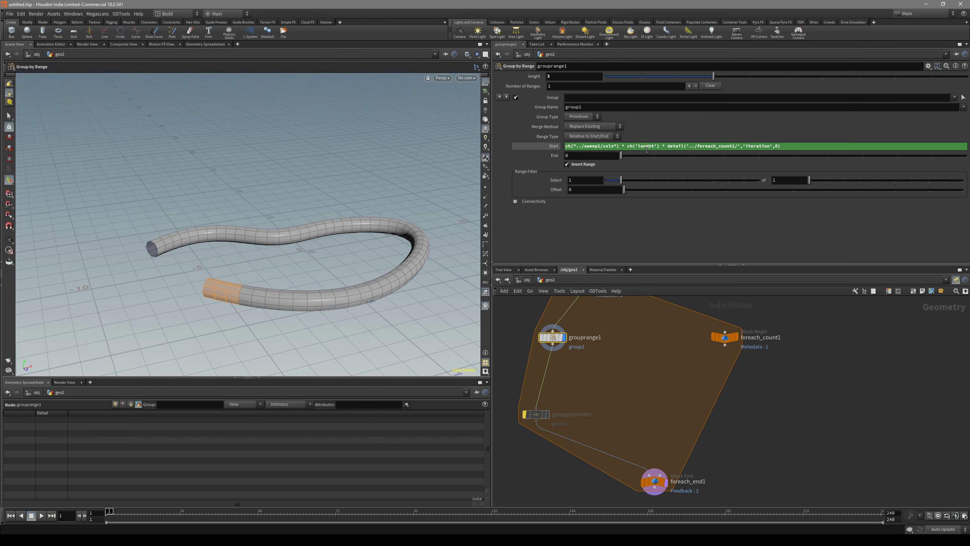
{"action": "left_click", "coordinate": [553, 146]}
{"action": "left_click", "coordinate": [580, 149]}
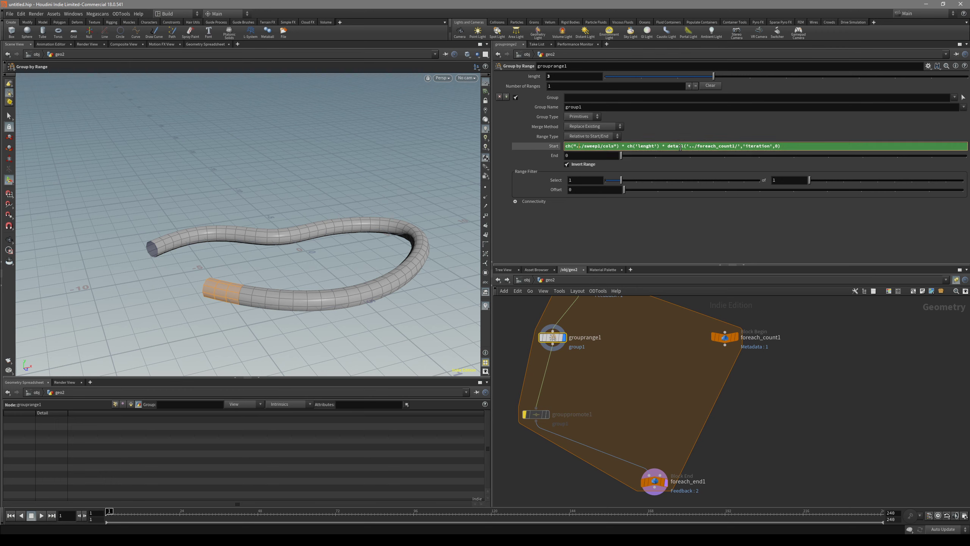
{"action": "left_click_drag", "start_coordinate": [662, 146], "coordinate": [565, 146]}
{"action": "left_click", "coordinate": [692, 147]}
{"action": "left_click", "coordinate": [553, 146]}
{"action": "middle_click_drag", "start_coordinate": [662, 357], "coordinate": [677, 347]}
Step: Set the Iterations of foreach_end1 to 1 and check the evaluated Start value of grouprange1
{"action": "left_click_drag", "start_coordinate": [721, 431], "coordinate": [654, 486]}
{"action": "key", "text": "r"}
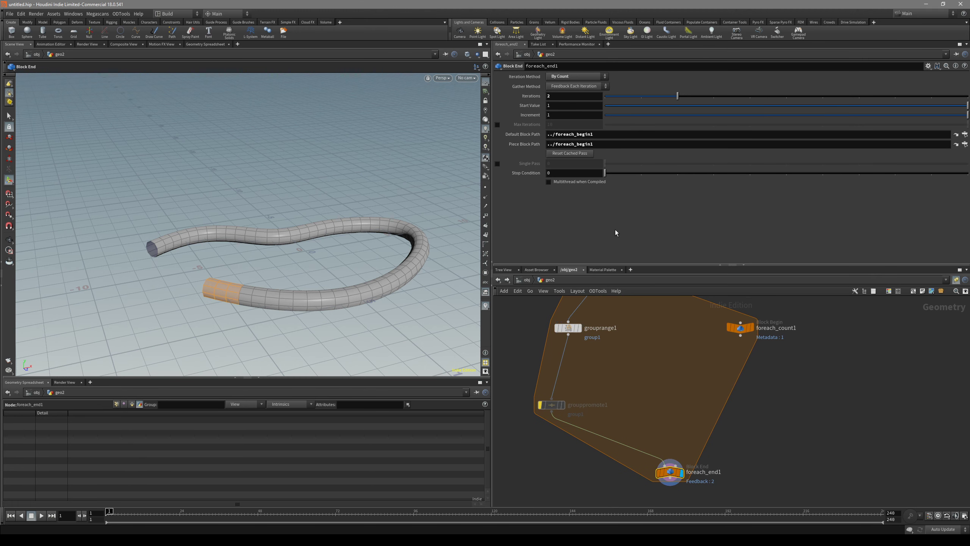
{"action": "middle_click_drag", "start_coordinate": [642, 360], "coordinate": [641, 368]}
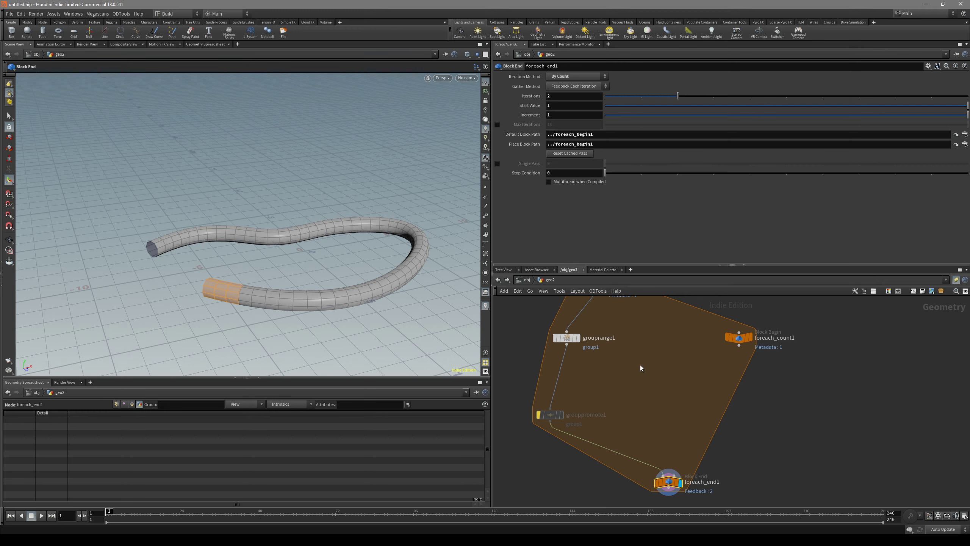
{"action": "left_click_drag", "start_coordinate": [676, 96], "coordinate": [641, 97]}
{"action": "left_click", "coordinate": [575, 336]}
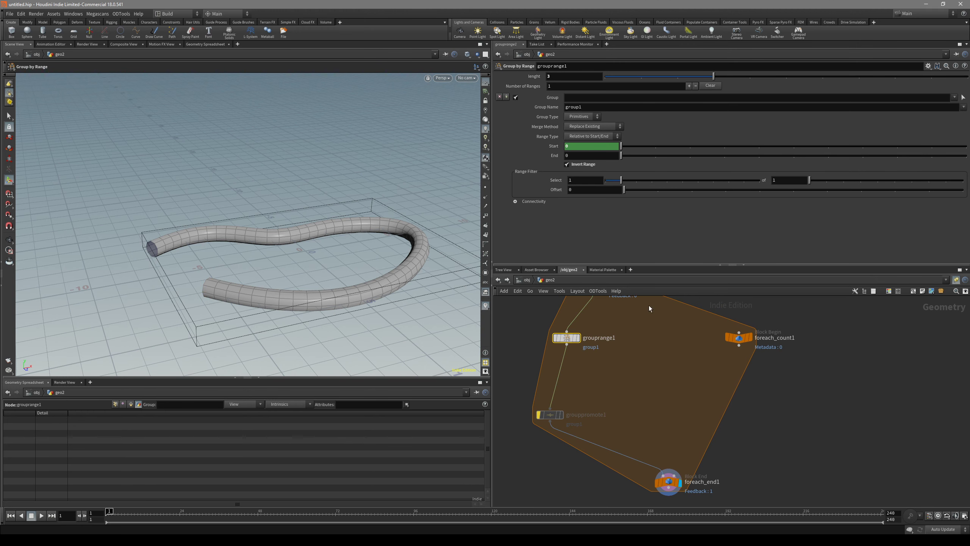
Step: Set the Iterations of foreach_end1 to 2 and compare the evaluated Start value of grouprange1
{"action": "middle_click_drag", "start_coordinate": [664, 421], "coordinate": [649, 391]}
{"action": "left_click_drag", "start_coordinate": [667, 408], "coordinate": [636, 477]}
{"action": "left_click_drag", "start_coordinate": [640, 96], "coordinate": [679, 96]}
{"action": "middle_click_drag", "start_coordinate": [629, 338], "coordinate": [637, 369]}
{"action": "left_click", "coordinate": [559, 337]}
{"action": "left_click_drag", "start_coordinate": [651, 390], "coordinate": [614, 483]}
{"action": "left_click", "coordinate": [559, 337]}
{"action": "left_click", "coordinate": [654, 379]}
{"action": "left_click", "coordinate": [559, 338]}
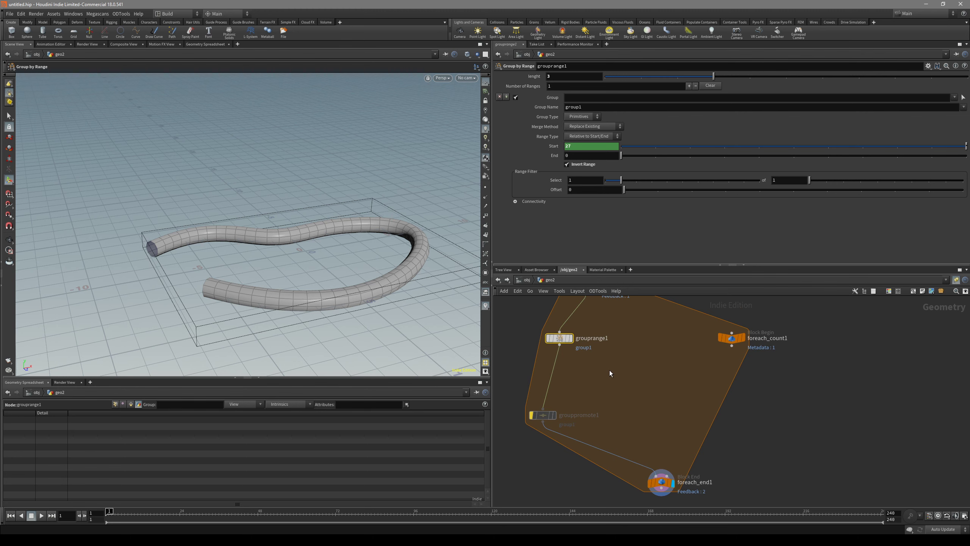
Step: Wrap the detail() call in grouprange1's Start expression in parentheses and add 1 to the iteration value
{"action": "left_click", "coordinate": [609, 149]}
{"action": "left_click", "coordinate": [668, 149]}
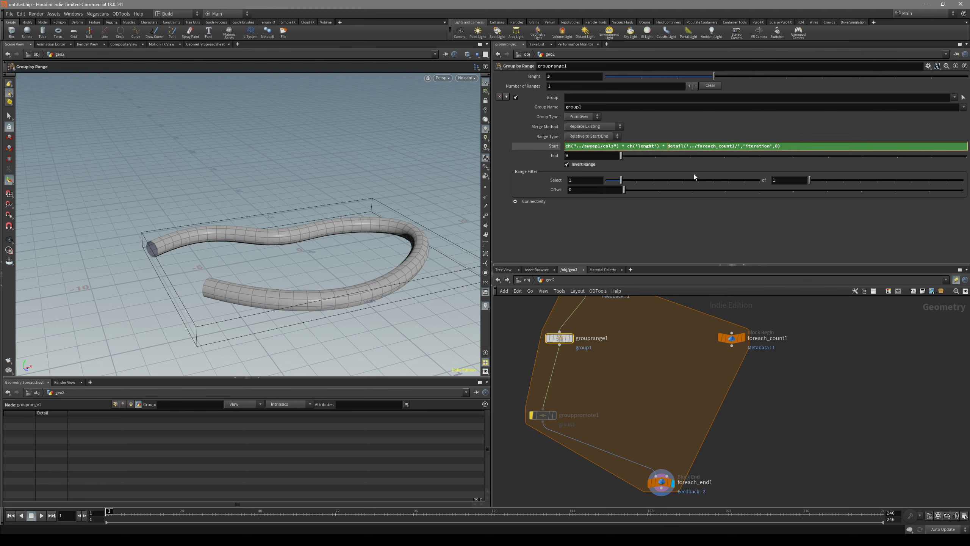
{"action": "type", "text": "("}
{"action": "left_click", "coordinate": [786, 148]}
{"action": "type", "text": ")"}
{"action": "type", "text": "1"}
{"action": "key", "text": "Return"}
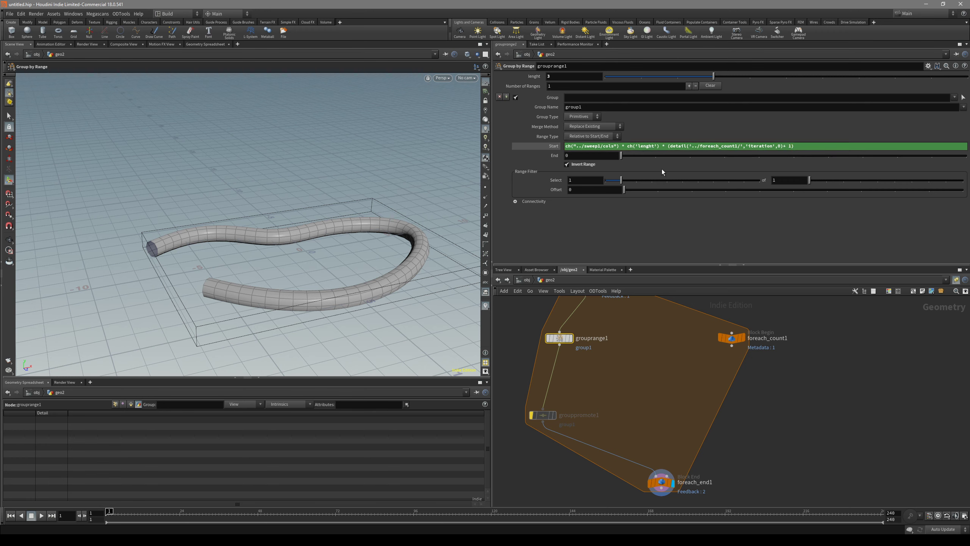
Step: Test the corrected expression with 1 iteration on foreach_end1 and display grouprange1
{"action": "middle_click_drag", "start_coordinate": [656, 357], "coordinate": [654, 331]}
{"action": "left_click", "coordinate": [659, 455]}
{"action": "left_click_drag", "start_coordinate": [656, 96], "coordinate": [644, 98]}
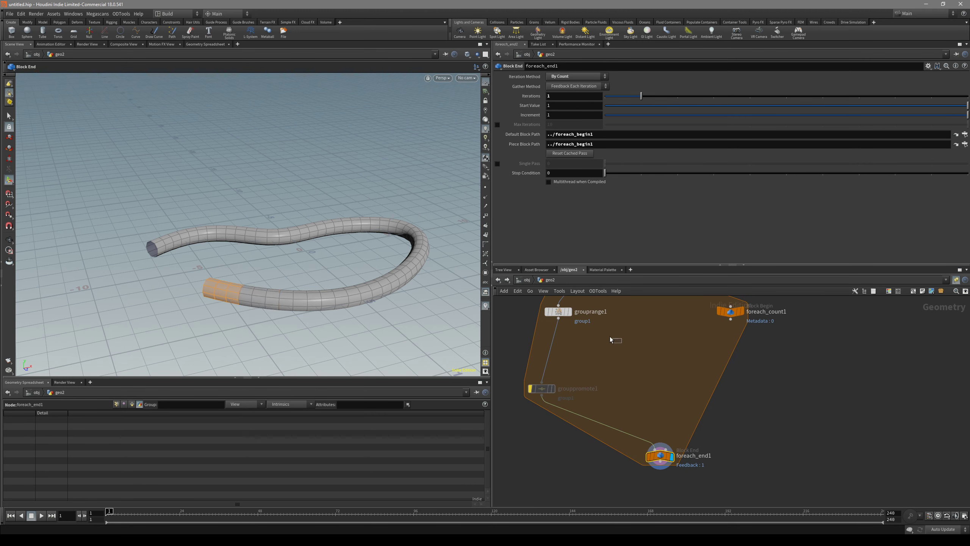
{"action": "left_click", "coordinate": [570, 312]}
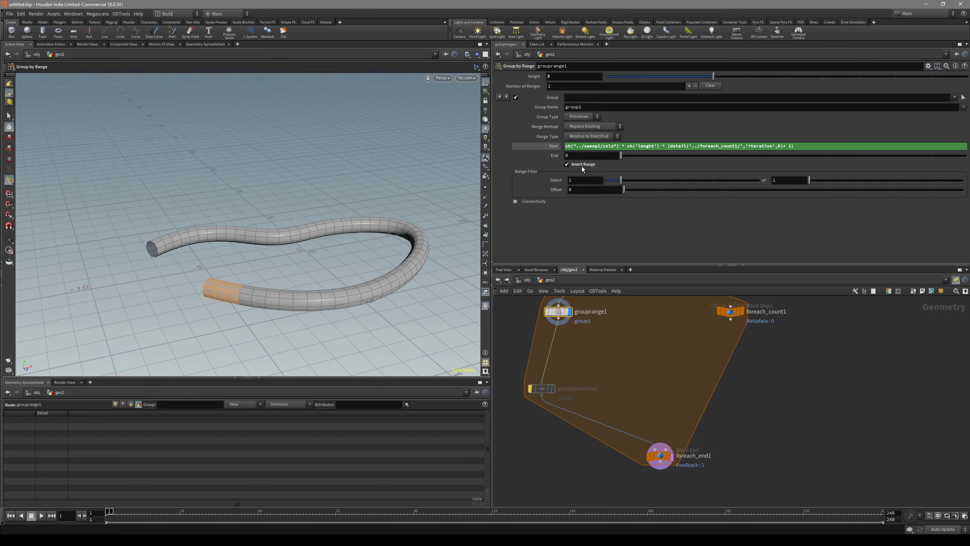
Step: Try 6 iterations on foreach_end1 and set its Start Value to 0.526
{"action": "middle_click_drag", "start_coordinate": [601, 317], "coordinate": [607, 404]}
{"action": "scroll", "coordinate": [608, 399], "scroll_direction": "down", "scroll_amount": 2}
{"action": "middle_click_drag", "start_coordinate": [622, 353], "coordinate": [681, 316]}
{"action": "scroll", "coordinate": [620, 396], "scroll_direction": "up", "scroll_amount": 3}
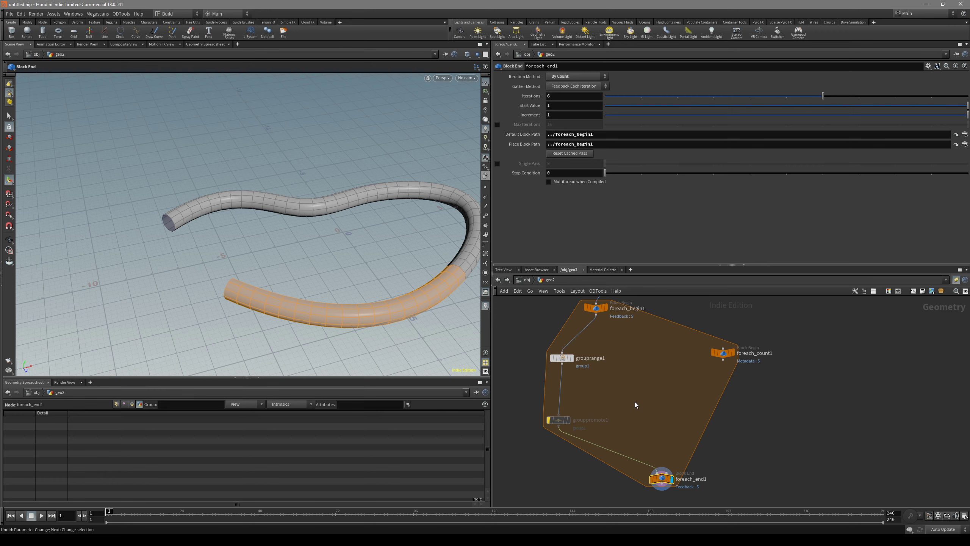
{"action": "middle_click_drag", "start_coordinate": [618, 390], "coordinate": [644, 416]}
{"action": "left_click", "coordinate": [795, 106]}
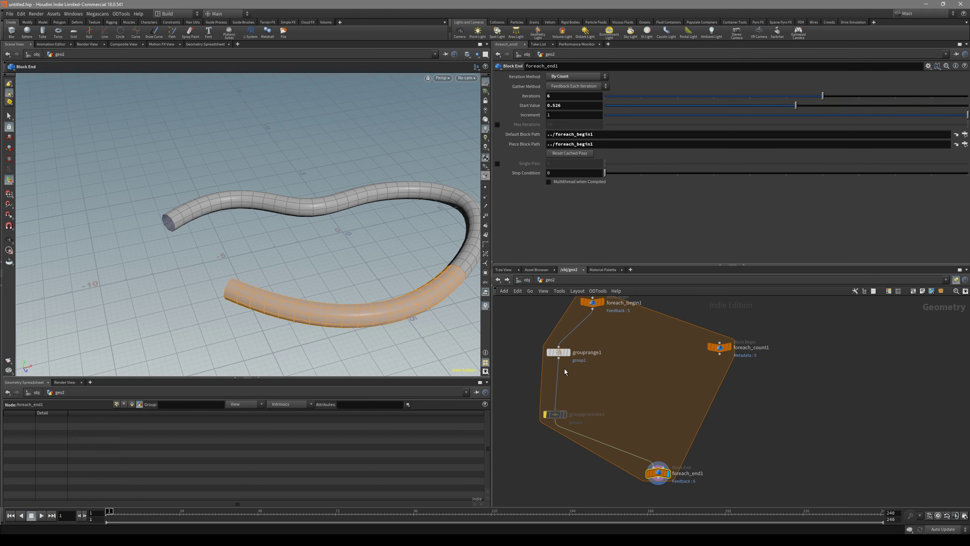
{"action": "left_click", "coordinate": [560, 350]}
{"action": "left_click", "coordinate": [658, 474]}
{"action": "left_click_drag", "start_coordinate": [712, 95], "coordinate": [834, 99]}
Step: Show the group list in the viewport, switch it to primitive groups and highlight group1
{"action": "left_click", "coordinate": [485, 91]}
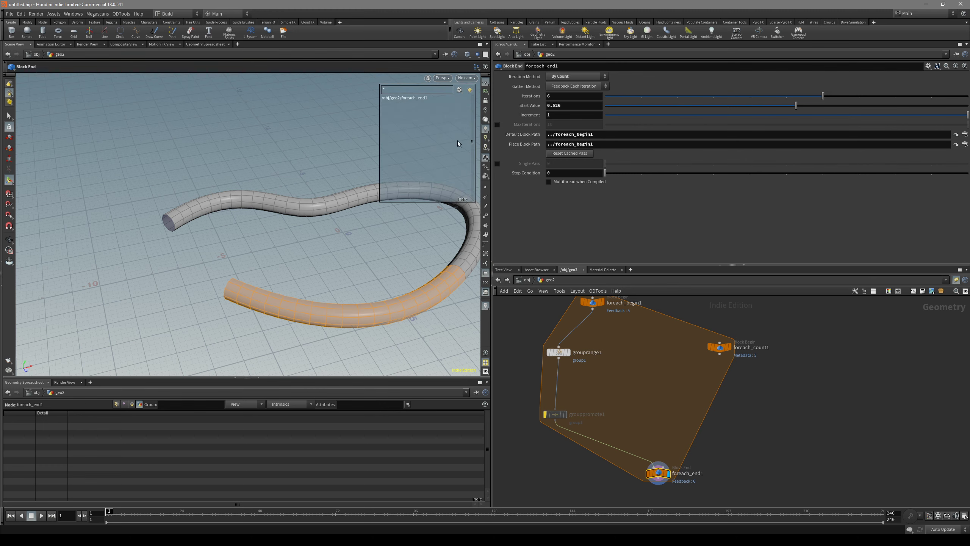
{"action": "left_click", "coordinate": [459, 90]}
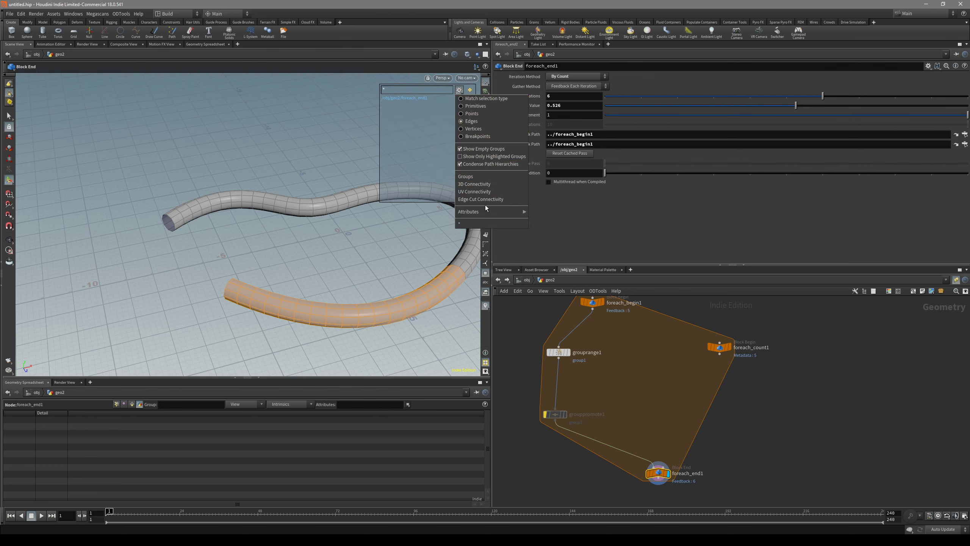
{"action": "left_click", "coordinate": [298, 149]}
{"action": "key", "text": "2"}
{"action": "key", "text": "3"}
{"action": "key", "text": "4"}
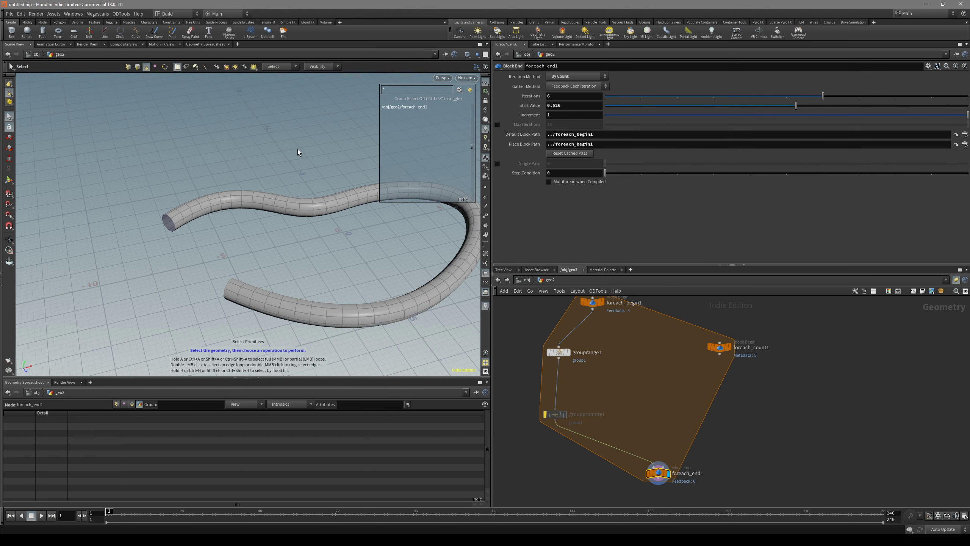
{"action": "left_click", "coordinate": [459, 90]}
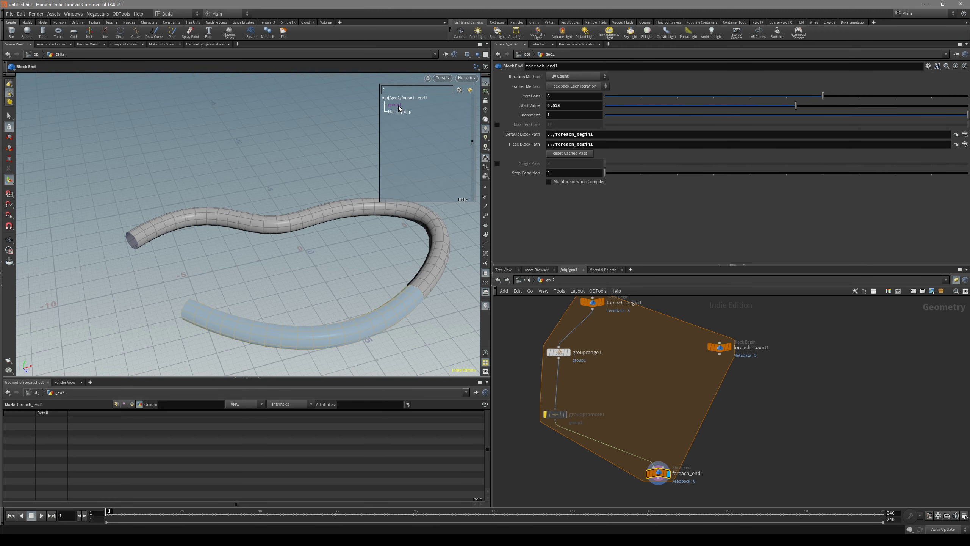
{"action": "left_click", "coordinate": [399, 106]}
Step: Set the Iterations of foreach_end1 to 4
{"action": "left_click_drag", "start_coordinate": [775, 100], "coordinate": [737, 101]}
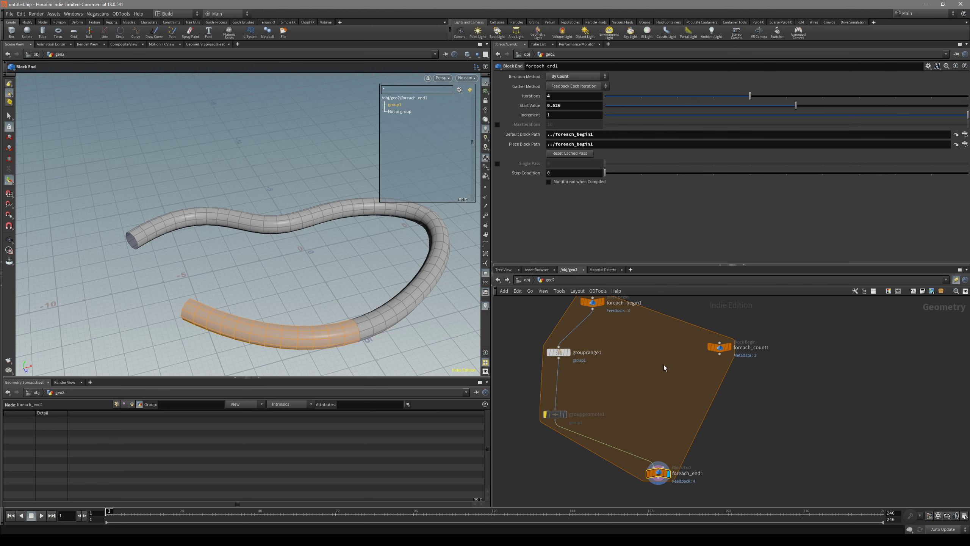
{"action": "mouse_move", "coordinate": [669, 389]}
{"action": "middle_mouse_down"}
{"action": "mouse_move", "coordinate": [680, 402]}
{"action": "mouse_move", "coordinate": [640, 346]}
{"action": "middle_mouse_up"}
{"action": "mouse_move", "coordinate": [668, 373]}
{"action": "left_mouse_down"}
{"action": "mouse_move", "coordinate": [615, 441]}
{"action": "mouse_move", "coordinate": [650, 437]}
{"action": "left_mouse_up"}
Step: Select grouprange1 and clear its Group Name
{"action": "middle_click_drag", "start_coordinate": [630, 358], "coordinate": [638, 427]}
{"action": "left_click", "coordinate": [563, 371]}
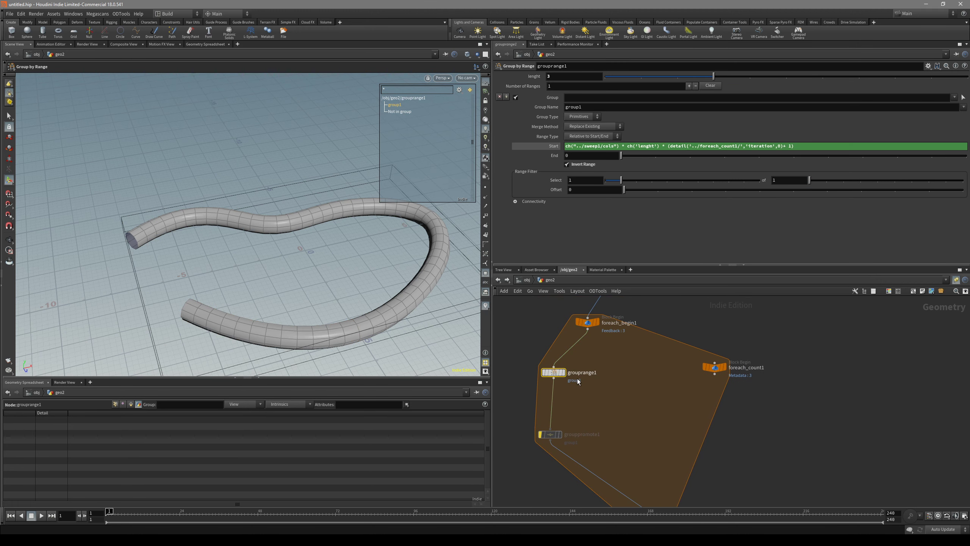
{"action": "scroll", "coordinate": [587, 397], "scroll_direction": "up", "scroll_amount": 2}
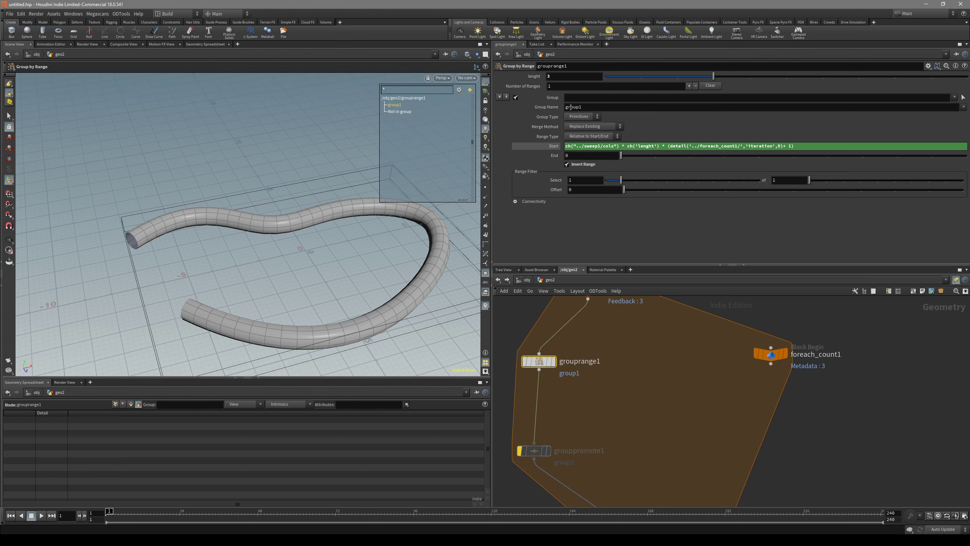
{"action": "left_click", "coordinate": [609, 107]}
{"action": "key", "text": "BackSpace"}
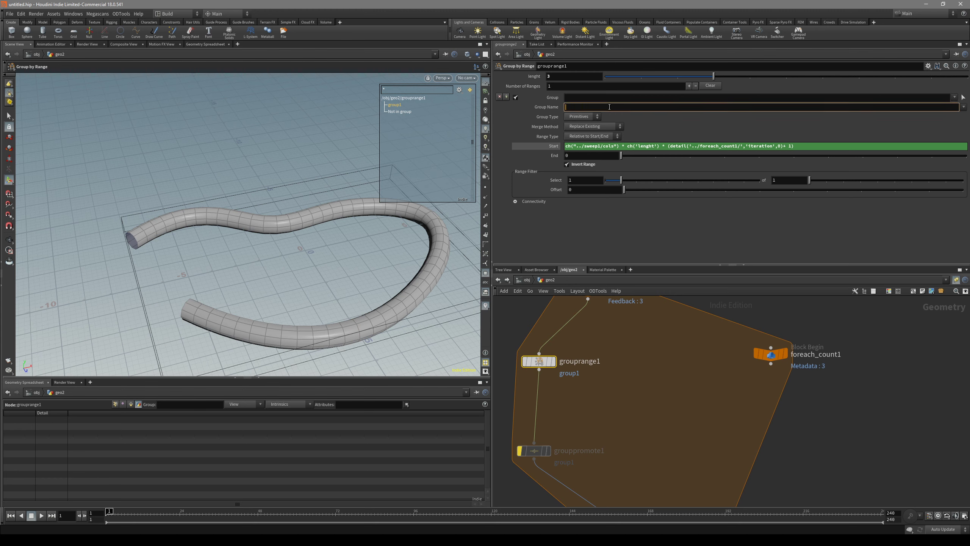
{"action": "type", "text": "detail"}
{"action": "key", "text": "BackSpace"}
{"action": "key", "text": "BackSpace"}
{"action": "key", "text": "BackSpace"}
{"action": "key", "text": "BackSpace"}
{"action": "key", "text": "BackSpace"}
{"action": "key", "text": "BackSpace"}
{"action": "key", "text": "BackSpace"}
{"action": "type", "text": "`"}
{"action": "type", "text": "detail"}
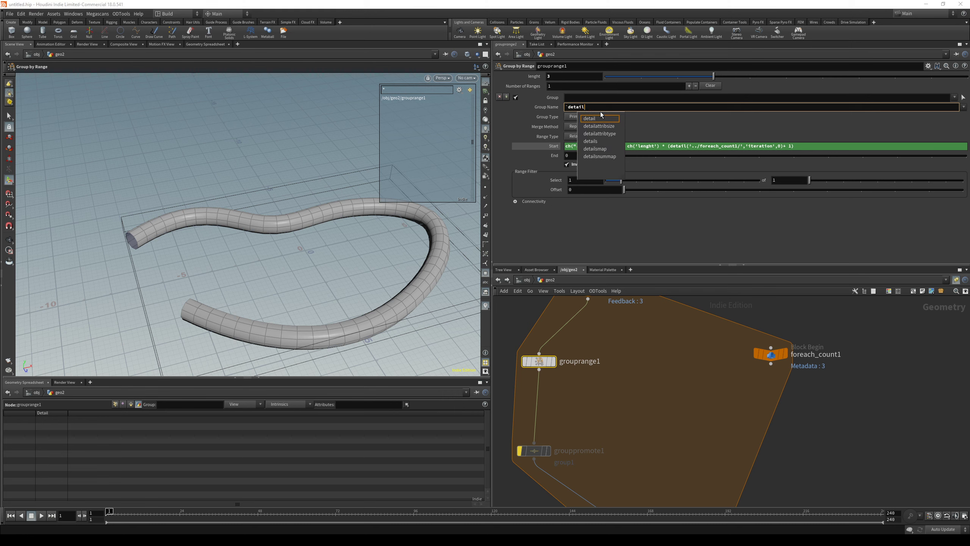
{"action": "type", "text": "("}
{"action": "key", "text": "BackSpace"}
{"action": "key", "text": "BackSpace"}
{"action": "key", "text": "BackSpace"}
{"action": "key", "text": "BackSpace"}
{"action": "key", "text": "BackSpace"}
{"action": "key", "text": "BackSpace"}
{"action": "key", "text": "BackSpace"}
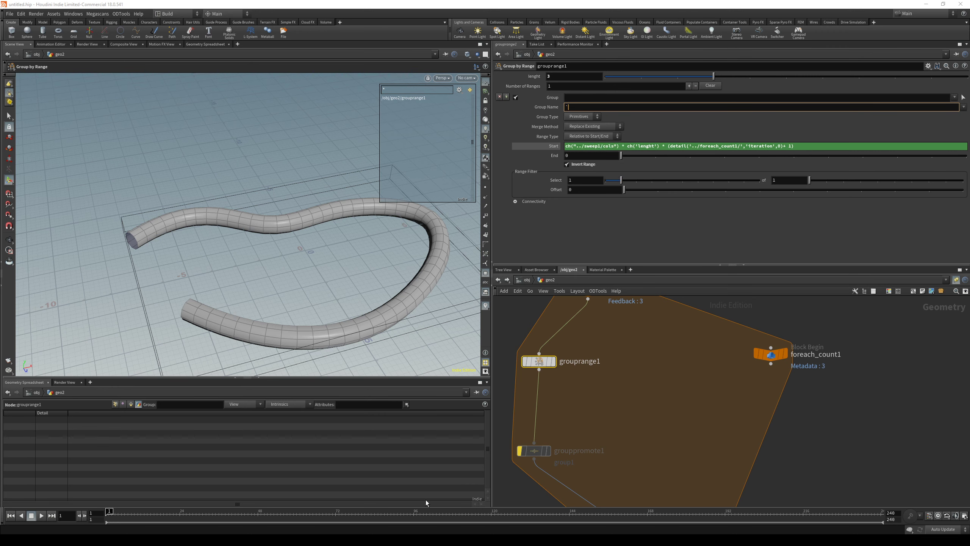
Step: Open the help page on the strcat expression function
{"action": "left_click", "coordinate": [439, 496]}
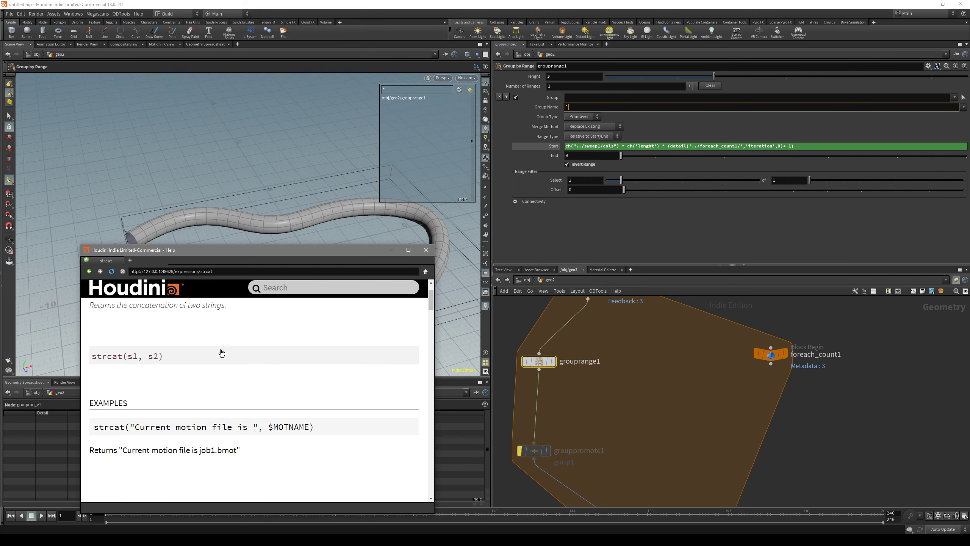
Step: Read the strcat syntax and example on the help page, and inspect the detail attributes of foreach_count1
{"action": "scroll", "coordinate": [221, 352], "scroll_direction": "up", "scroll_amount": 1}
{"action": "left_click_drag", "start_coordinate": [277, 247], "coordinate": [309, 219]}
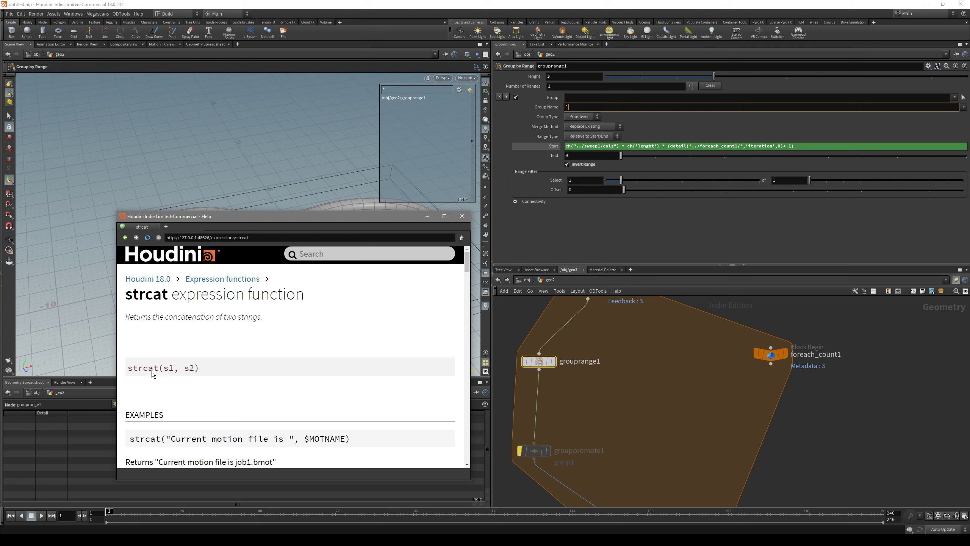
{"action": "left_click_drag", "start_coordinate": [129, 317], "coordinate": [220, 330]}
{"action": "left_click", "coordinate": [217, 340]}
{"action": "left_click_drag", "start_coordinate": [381, 216], "coordinate": [376, 160]}
{"action": "left_click", "coordinate": [583, 382]}
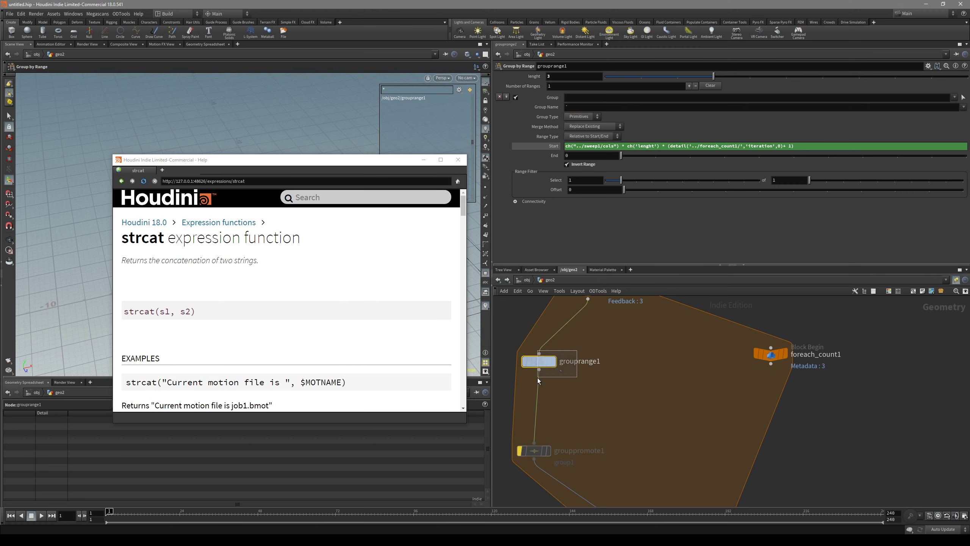
{"action": "left_click", "coordinate": [770, 354]}
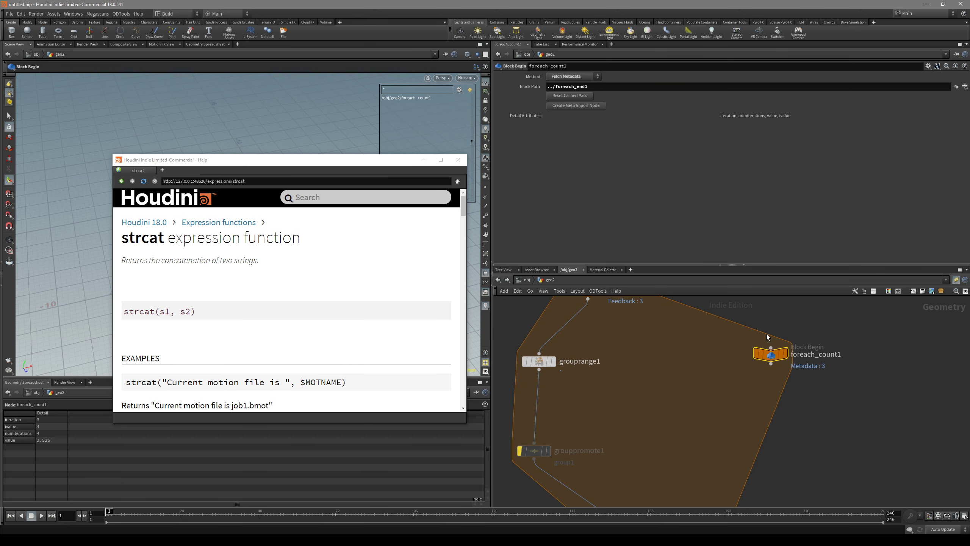
{"action": "left_click", "coordinate": [786, 353]}
{"action": "middle_click_drag", "start_coordinate": [760, 389], "coordinate": [735, 306]}
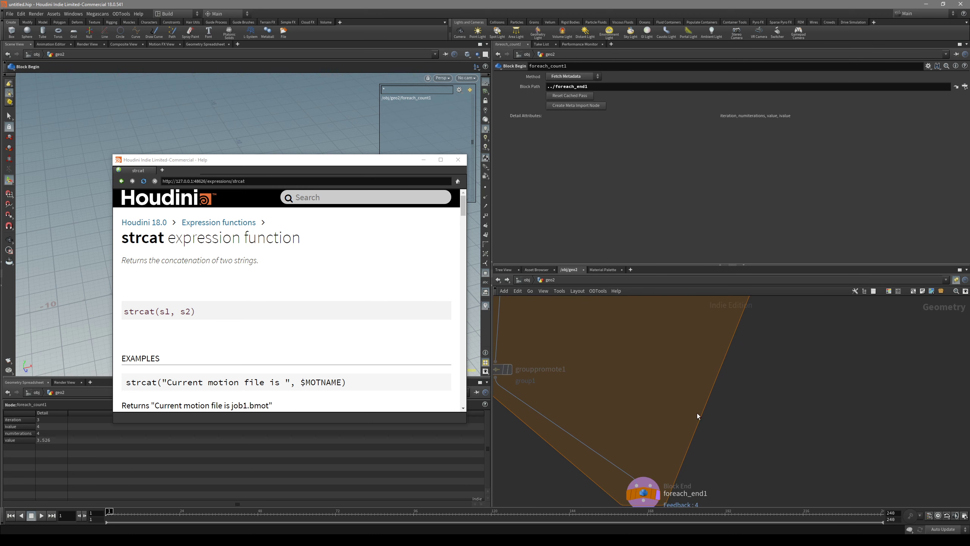
{"action": "middle_click_drag", "start_coordinate": [660, 306], "coordinate": [699, 425]}
Step: Start a backtick expression in grouprange1's Group Name with strcat('group',d) as its placeholder form
{"action": "left_click_drag", "start_coordinate": [668, 411], "coordinate": [568, 378]}
{"action": "left_click", "coordinate": [609, 107]}
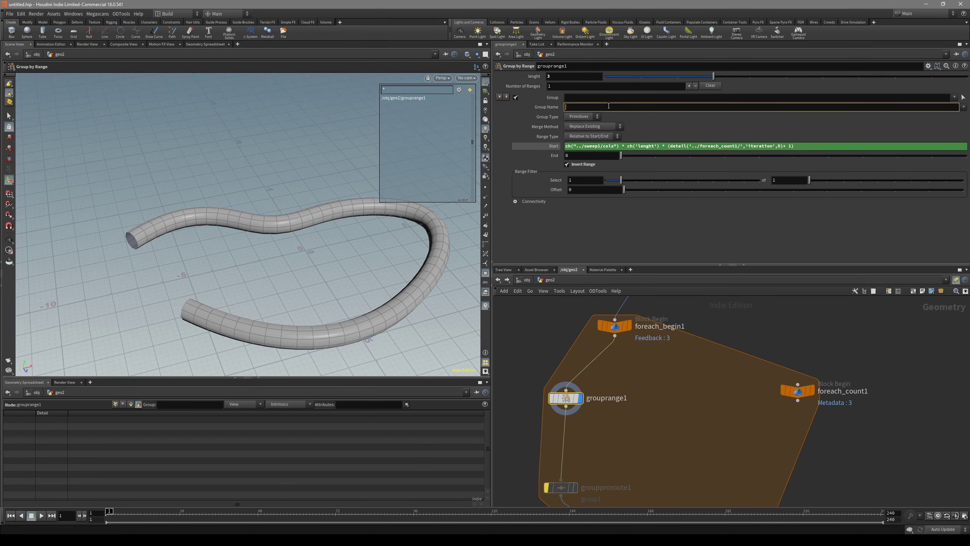
{"action": "type", "text": "strcat()"}
{"action": "type", "text": "''"}
{"action": "type", "text": "group"}
{"action": "key", "text": "Home"}
{"action": "type", "text": "`"}
{"action": "key", "text": "Right"}
{"action": "type", "text": ","}
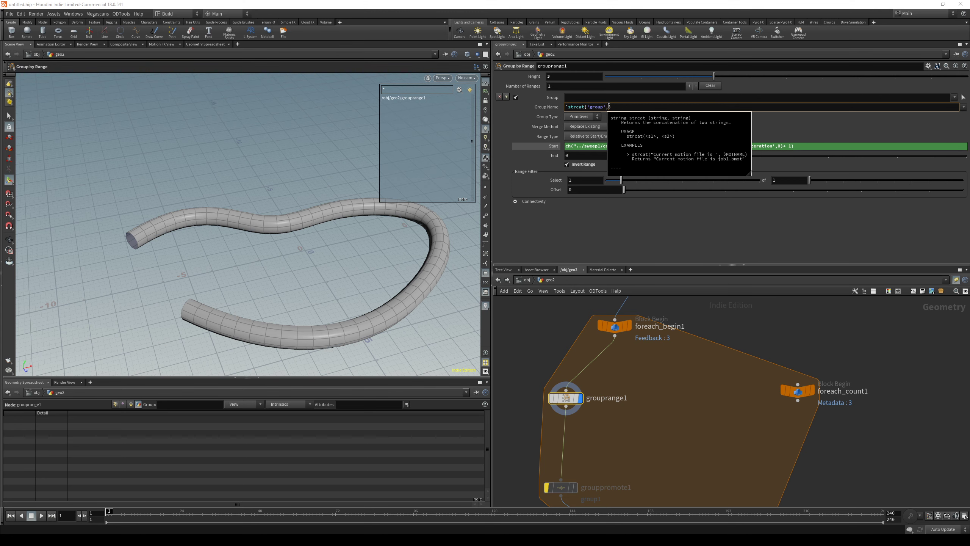
{"action": "type", "text": "det"}
{"action": "key", "text": "BackSpace"}
{"action": "key", "text": "BackSpace"}
Step: Copy detail('../foreach_count1/','iteration',0) from the Start expression into Group Name as the second argument of strcat
{"action": "left_click", "coordinate": [731, 150]}
{"action": "left_click_drag", "start_coordinate": [671, 146], "coordinate": [783, 147]}
{"action": "key", "text": "ctrl+c"}
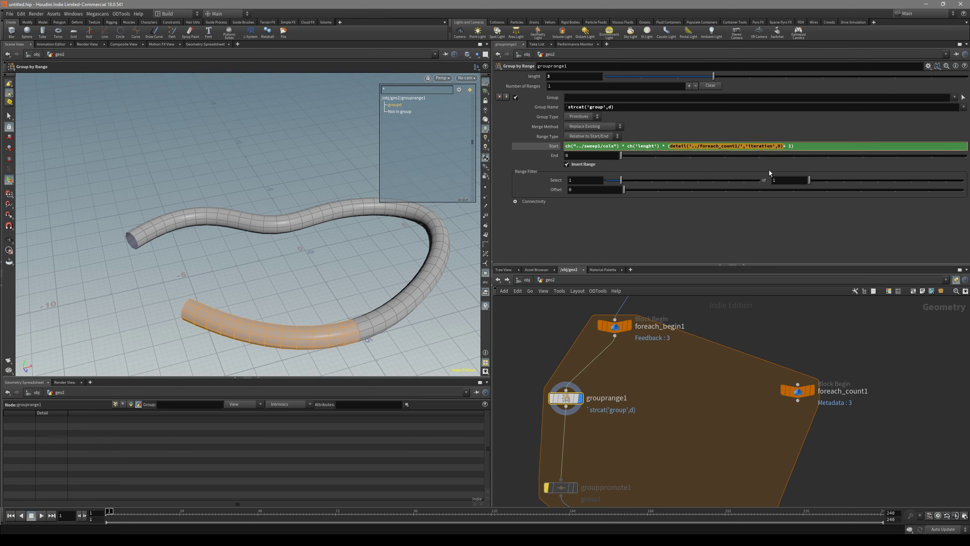
{"action": "left_click", "coordinate": [609, 108]}
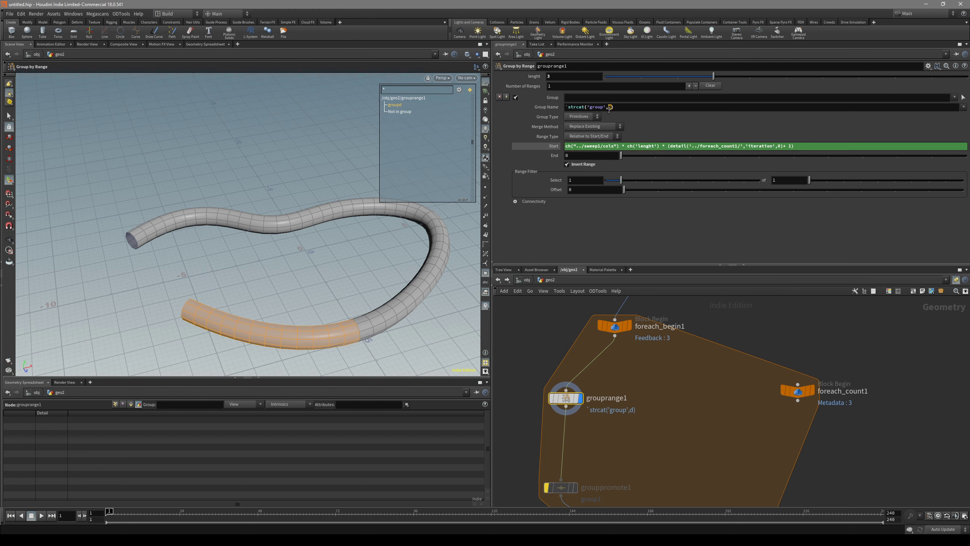
{"action": "double_click", "coordinate": [609, 108]}
{"action": "key", "text": "ctrl+v"}
{"action": "type", "text": ")"}
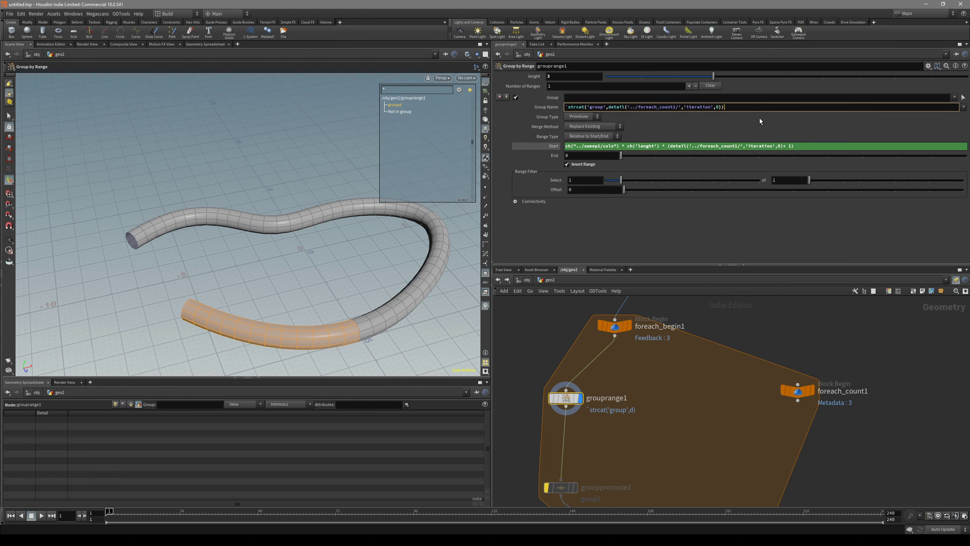
{"action": "key", "text": "Return"}
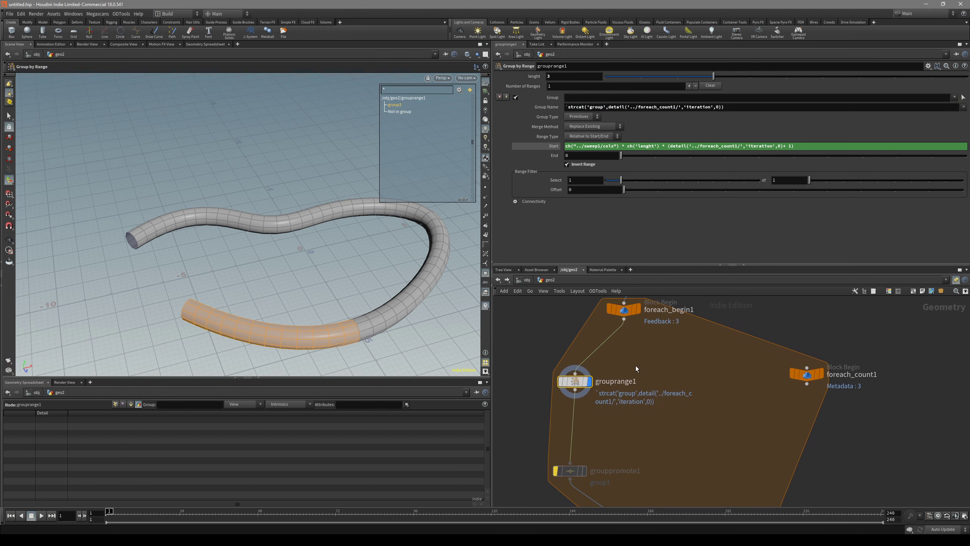
Step: Check the node info of grouprange1, display foreach_end1 and preview group0 in the viewport group list
{"action": "middle_click", "coordinate": [580, 381]}
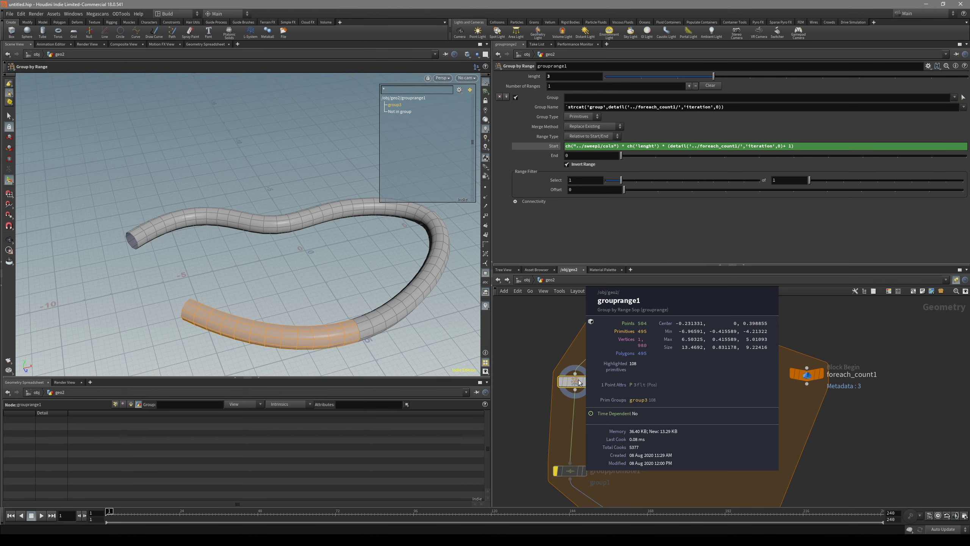
{"action": "scroll", "coordinate": [656, 451], "scroll_direction": "down", "scroll_amount": 2}
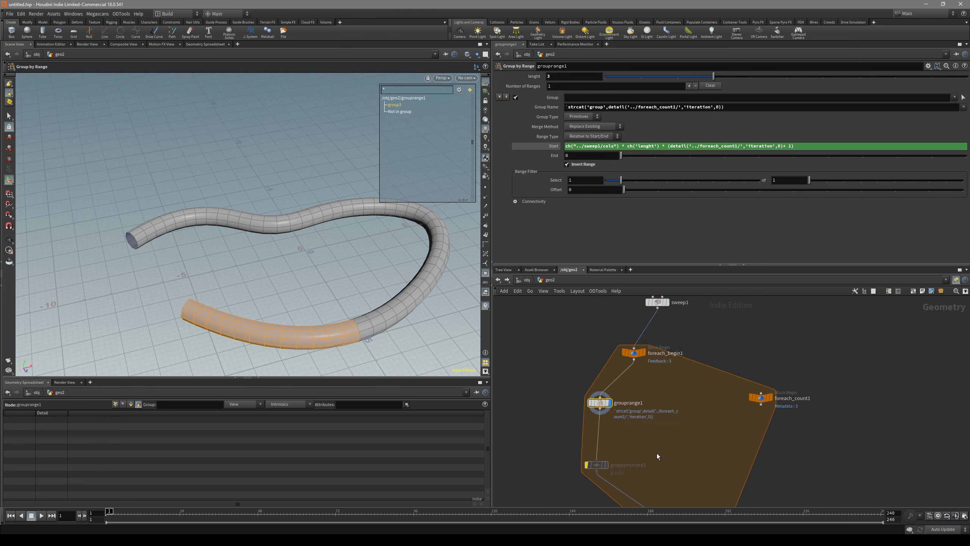
{"action": "middle_click_drag", "start_coordinate": [657, 452], "coordinate": [628, 338]}
{"action": "scroll", "coordinate": [680, 404], "scroll_direction": "up", "scroll_amount": 3}
{"action": "left_click", "coordinate": [680, 461]}
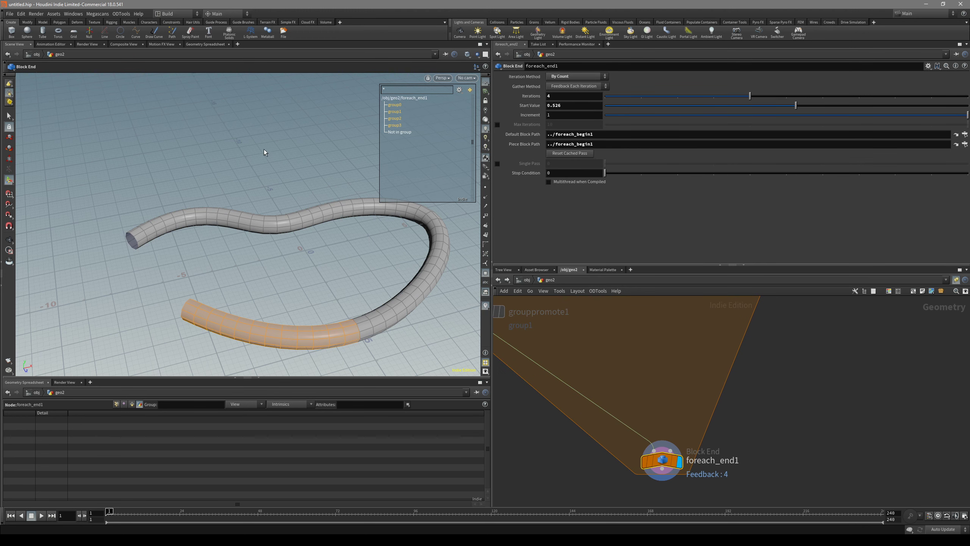
{"action": "middle_click_drag", "start_coordinate": [286, 156], "coordinate": [287, 179], "text": "alt"}
{"action": "mouse_move", "coordinate": [409, 104]}
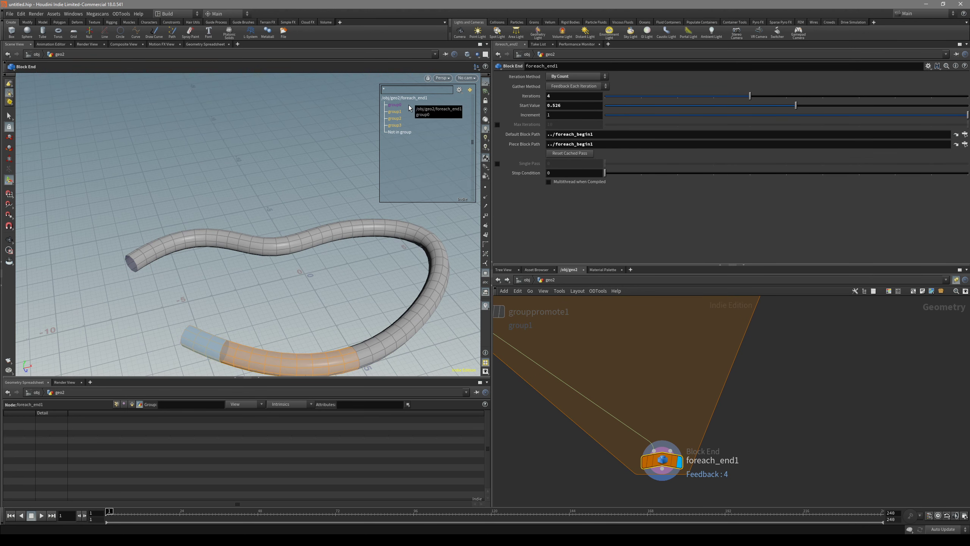
Step: Set the Iterations of foreach_end1 to 11
{"action": "key", "text": "Escape"}
{"action": "middle_click_drag", "start_coordinate": [284, 230], "coordinate": [287, 191]}
{"action": "key", "text": "Return"}
{"action": "left_click_drag", "start_coordinate": [773, 97], "coordinate": [859, 96]}
{"action": "middle_click_drag", "start_coordinate": [569, 96], "coordinate": [592, 97]}
Step: Turn off the bypass on grouppromote1 and reposition the node inside the for-each block
{"action": "middle_click_drag", "start_coordinate": [583, 338], "coordinate": [643, 385]}
{"action": "scroll", "coordinate": [627, 371], "scroll_direction": "down", "scroll_amount": 3}
{"action": "left_click_drag", "start_coordinate": [609, 359], "coordinate": [560, 394]}
{"action": "mouse_move", "coordinate": [595, 380]}
{"action": "scroll", "coordinate": [621, 366], "scroll_direction": "up", "scroll_amount": 1}
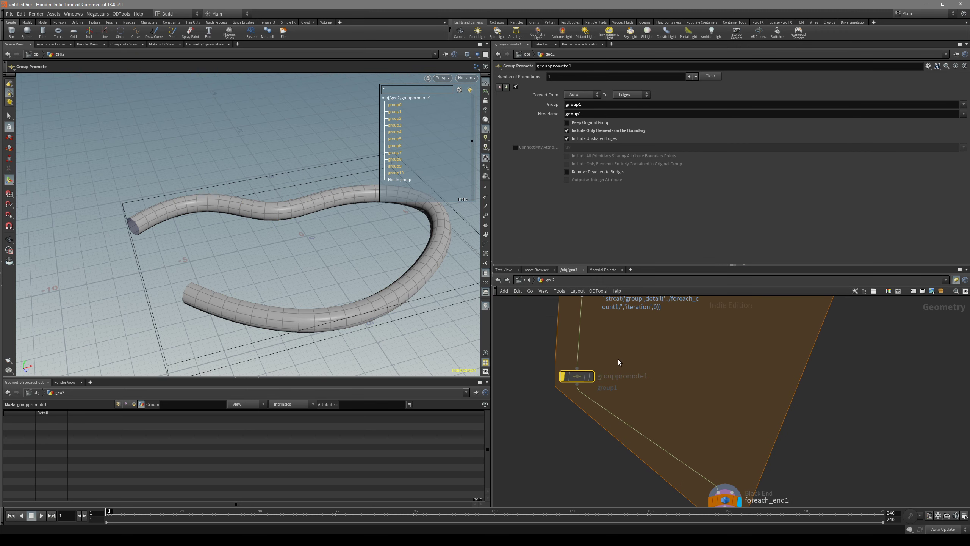
{"action": "left_click", "coordinate": [563, 377]}
{"action": "middle_click_drag", "start_coordinate": [648, 368], "coordinate": [633, 407]}
{"action": "left_click_drag", "start_coordinate": [563, 415], "coordinate": [592, 443]}
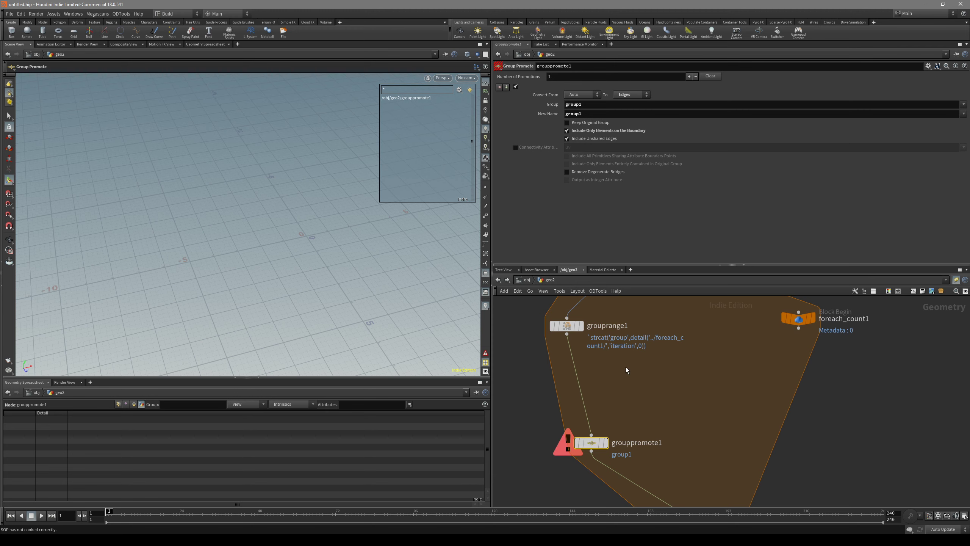
Step: Copy the strcat expression from grouprange1's Group Name into both Group and New Name of grouppromote1
{"action": "middle_click_drag", "start_coordinate": [577, 330], "coordinate": [574, 334]}
{"action": "left_click", "coordinate": [574, 334]}
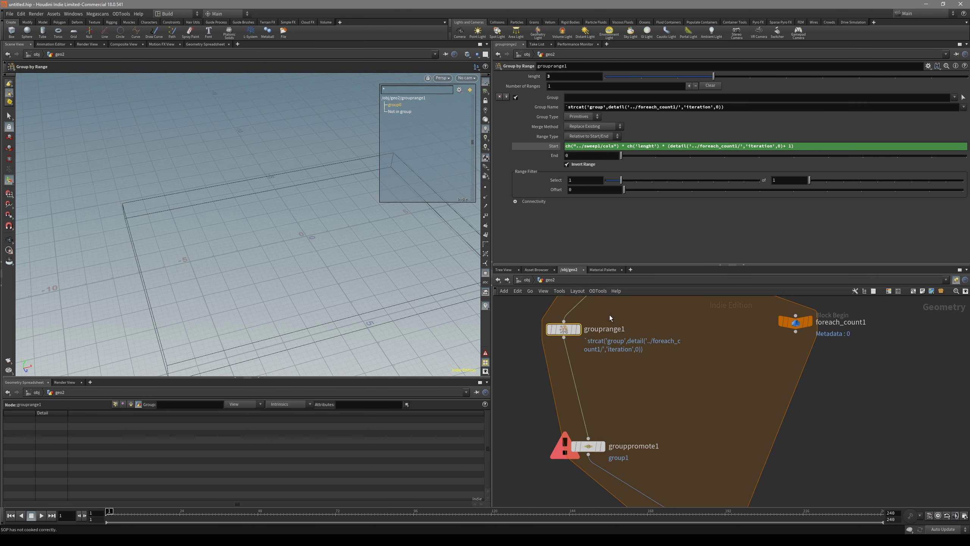
{"action": "double_click", "coordinate": [601, 106]}
{"action": "key", "text": "ctrl+c"}
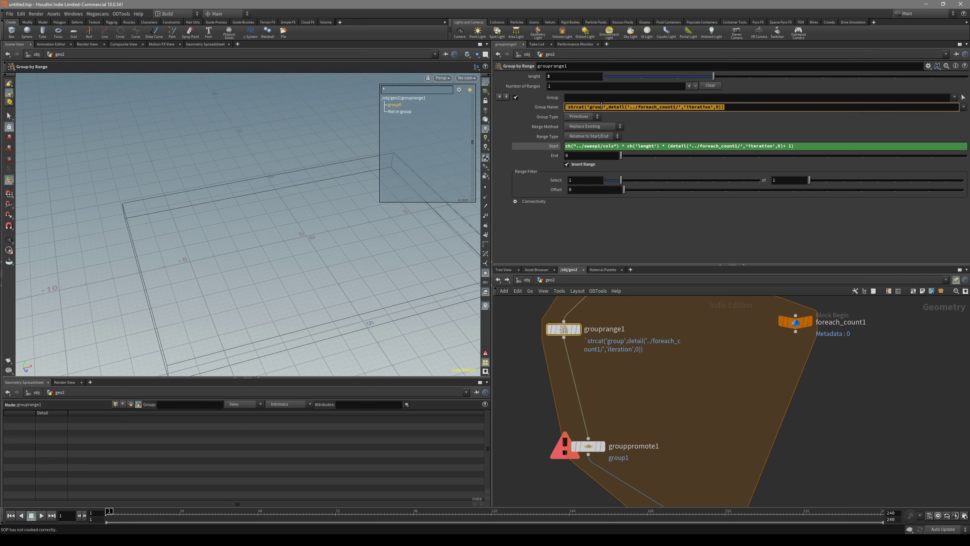
{"action": "middle_click_drag", "start_coordinate": [668, 419], "coordinate": [673, 383]}
{"action": "left_click", "coordinate": [593, 410]}
{"action": "double_click", "coordinate": [592, 104]}
{"action": "key", "text": "ctrl+v"}
{"action": "double_click", "coordinate": [593, 114]}
{"action": "key", "text": "ctrl+v"}
Step: Display foreach_end1, enter selection mode and switch the viewport group list to edge groups
{"action": "middle_click_drag", "start_coordinate": [693, 388], "coordinate": [662, 314]}
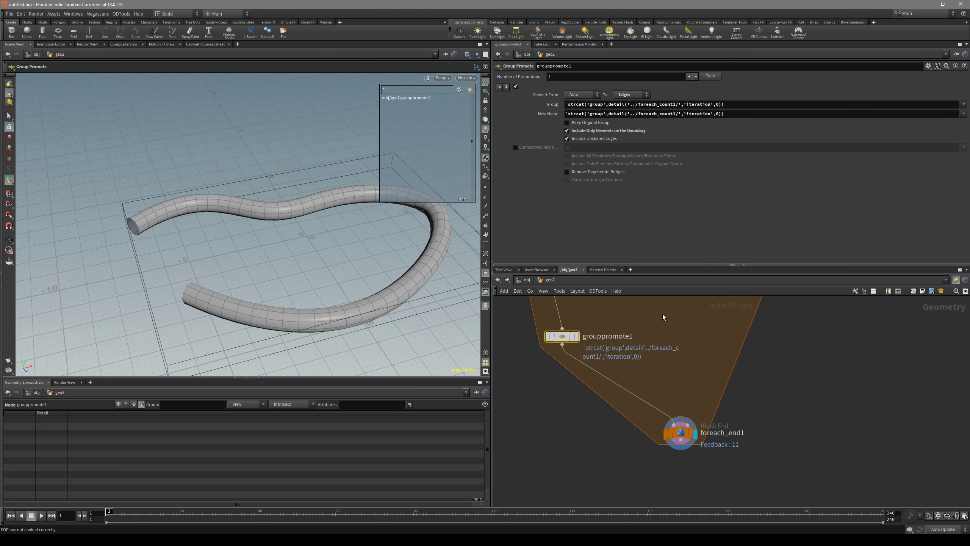
{"action": "left_click", "coordinate": [680, 432]}
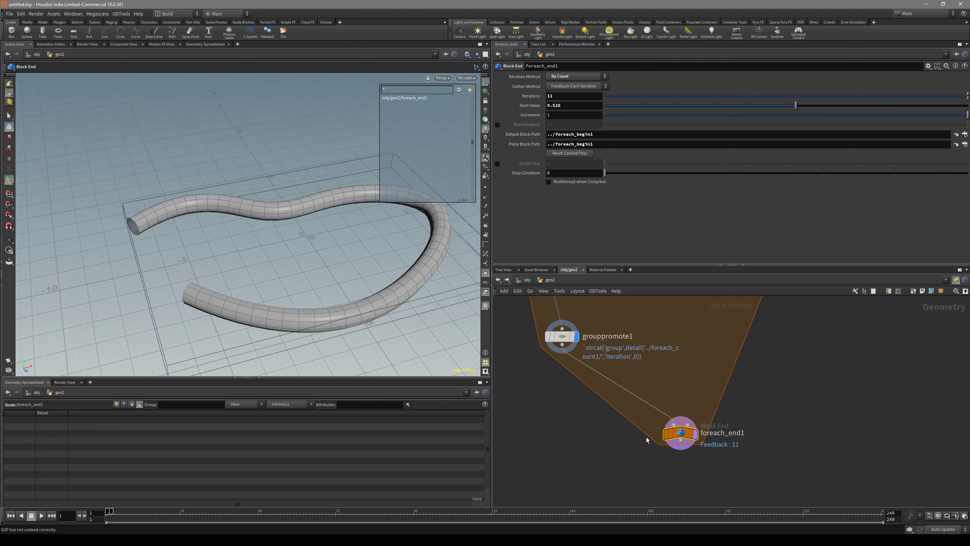
{"action": "key", "text": "s"}
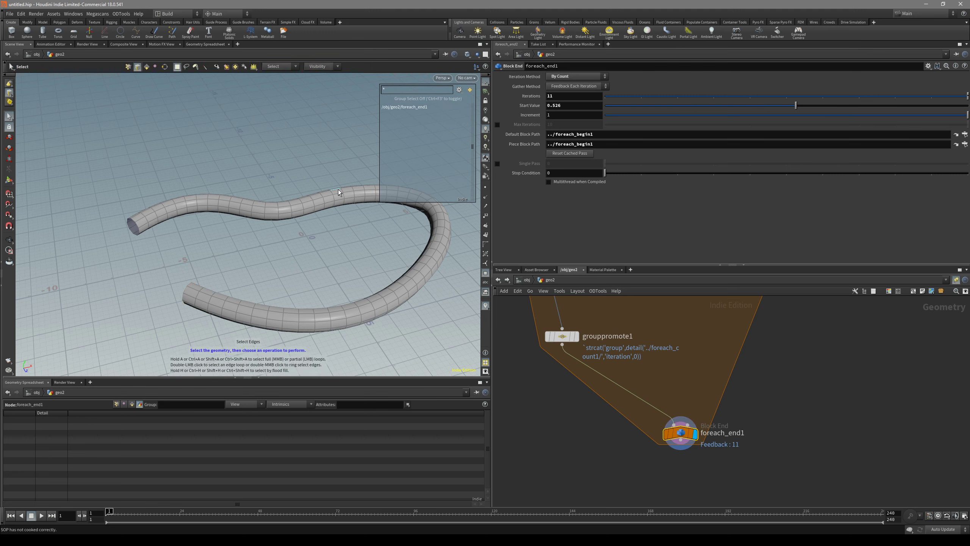
{"action": "left_click", "coordinate": [459, 90]}
{"action": "left_click", "coordinate": [481, 118]}
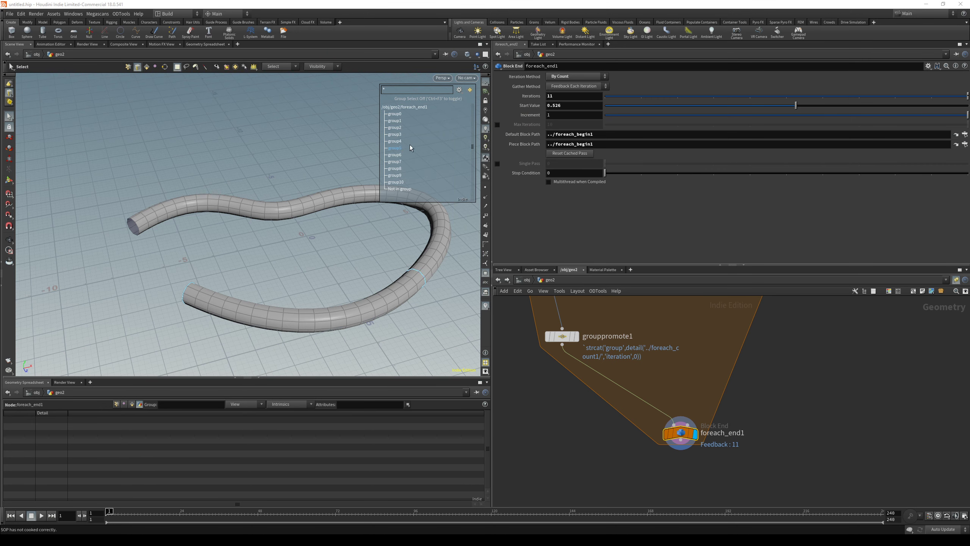
{"action": "left_click_drag", "start_coordinate": [287, 263], "coordinate": [308, 262], "text": "alt"}
Step: Return to the view tool and set the Iterations of foreach_end1 to 3
{"action": "key", "text": "Return"}
{"action": "left_click_drag", "start_coordinate": [840, 96], "coordinate": [895, 100]}
{"action": "middle_click_drag", "start_coordinate": [579, 98], "coordinate": [558, 101]}
Step: Display grouprange1 and try length values of 2 and 4 on it
{"action": "middle_click_drag", "start_coordinate": [632, 327], "coordinate": [608, 374]}
{"action": "scroll", "coordinate": [638, 364], "scroll_direction": "down", "scroll_amount": 3}
{"action": "scroll", "coordinate": [609, 376], "scroll_direction": "up", "scroll_amount": 2}
{"action": "left_click", "coordinate": [563, 323]}
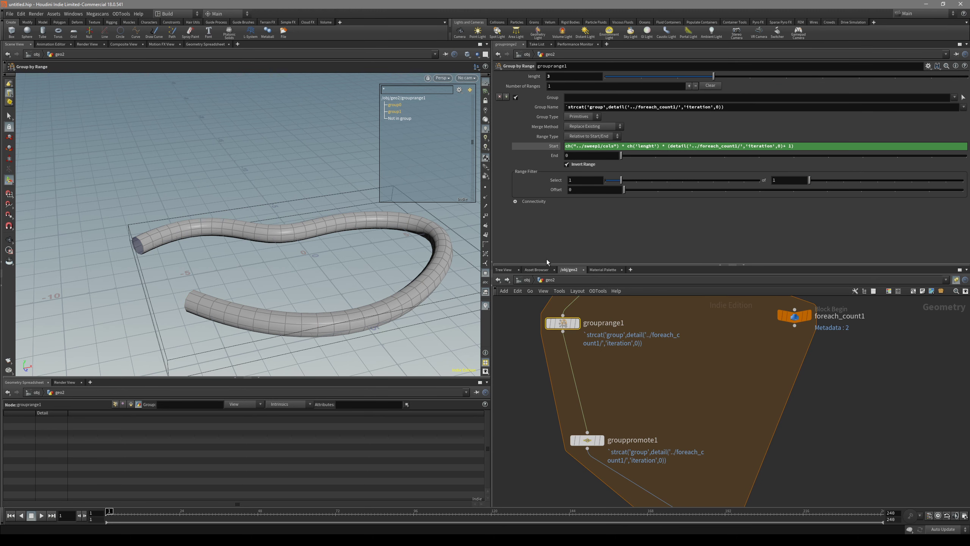
{"action": "left_click_drag", "start_coordinate": [713, 77], "coordinate": [677, 77]}
{"action": "left_click", "coordinate": [577, 323]}
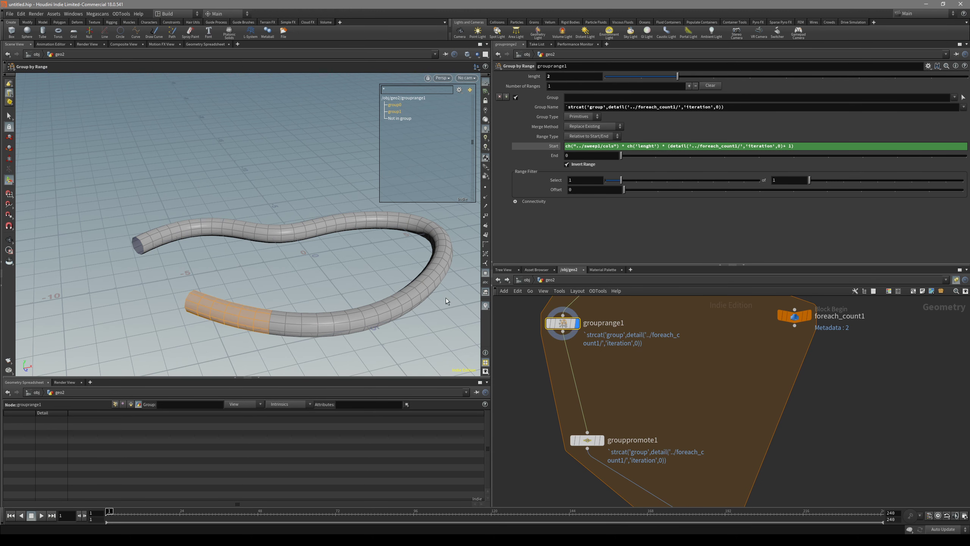
{"action": "middle_click_drag", "start_coordinate": [371, 289], "coordinate": [386, 286], "text": "alt"}
{"action": "key", "text": "Return"}
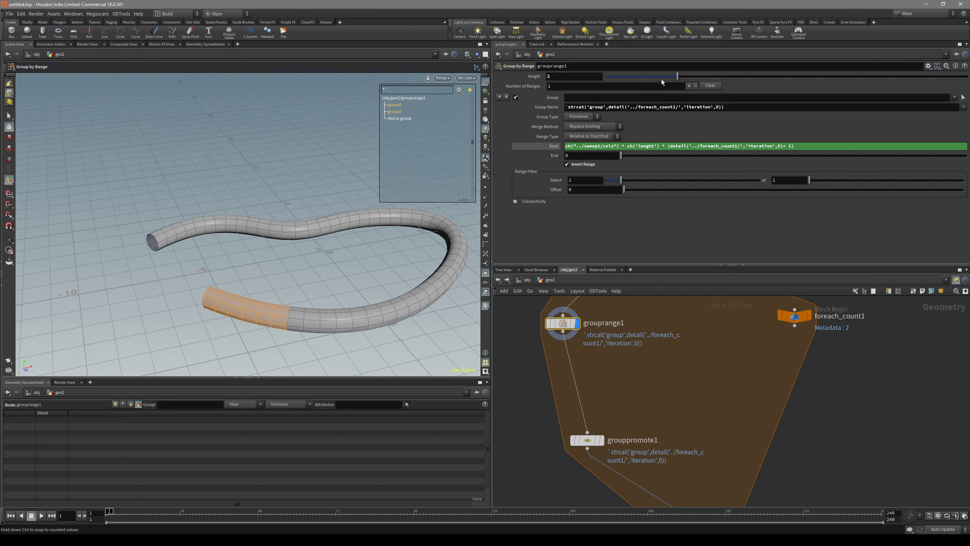
{"action": "left_click_drag", "start_coordinate": [661, 78], "coordinate": [749, 77]}
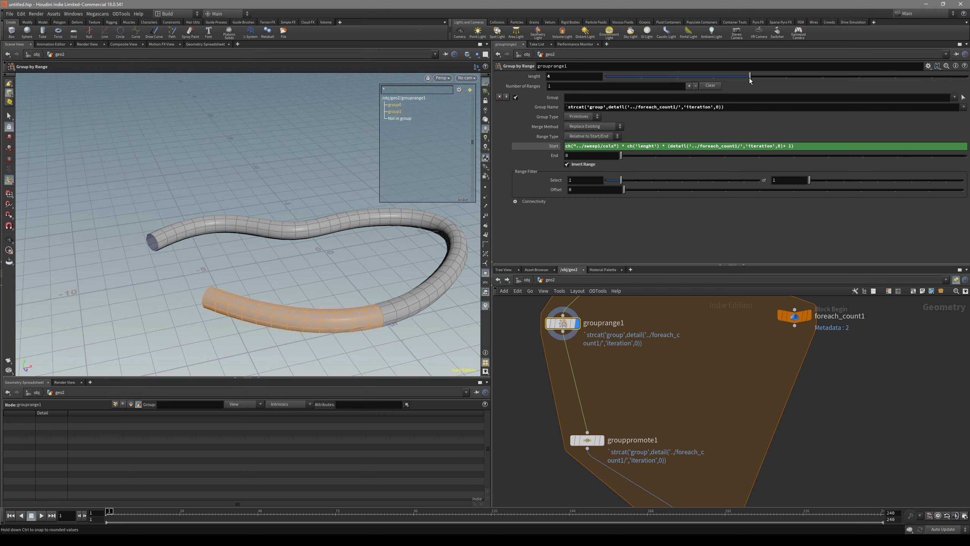
Step: Display foreach_end1 and set its Iterations to 1
{"action": "middle_click_drag", "start_coordinate": [757, 438], "coordinate": [755, 390]}
{"action": "left_click", "coordinate": [695, 472]}
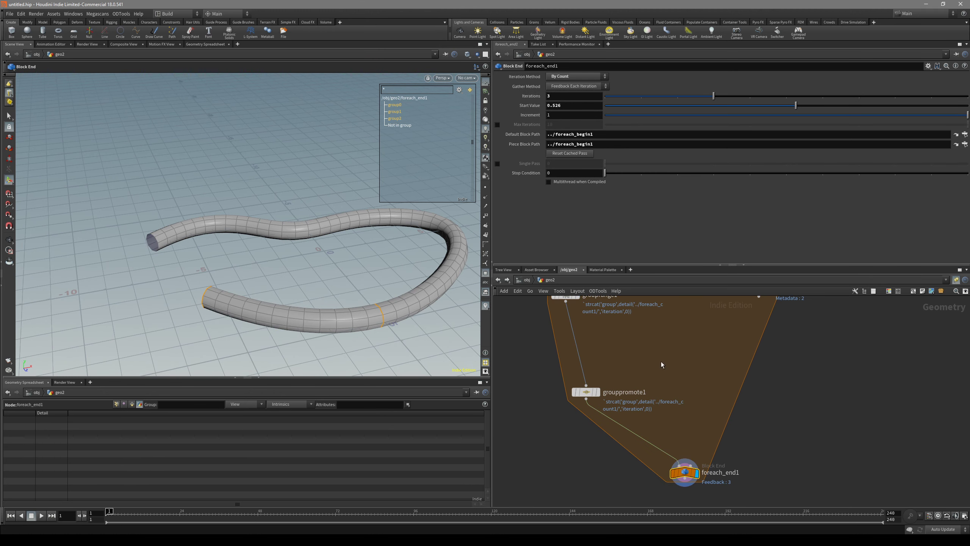
{"action": "left_click_drag", "start_coordinate": [709, 98], "coordinate": [660, 100]}
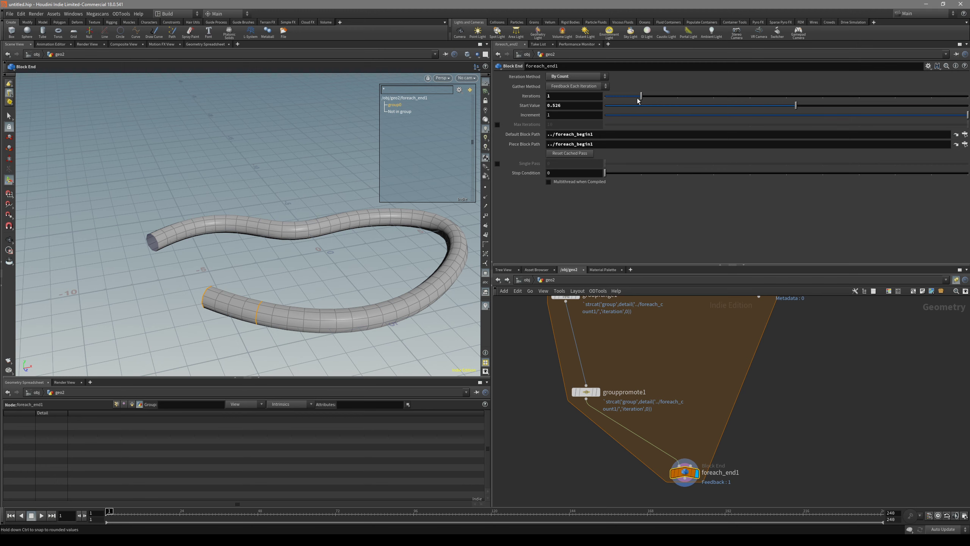
Step: Set the length of grouprange1 to 10
{"action": "middle_click_drag", "start_coordinate": [665, 323], "coordinate": [673, 369]}
{"action": "left_click", "coordinate": [574, 340]}
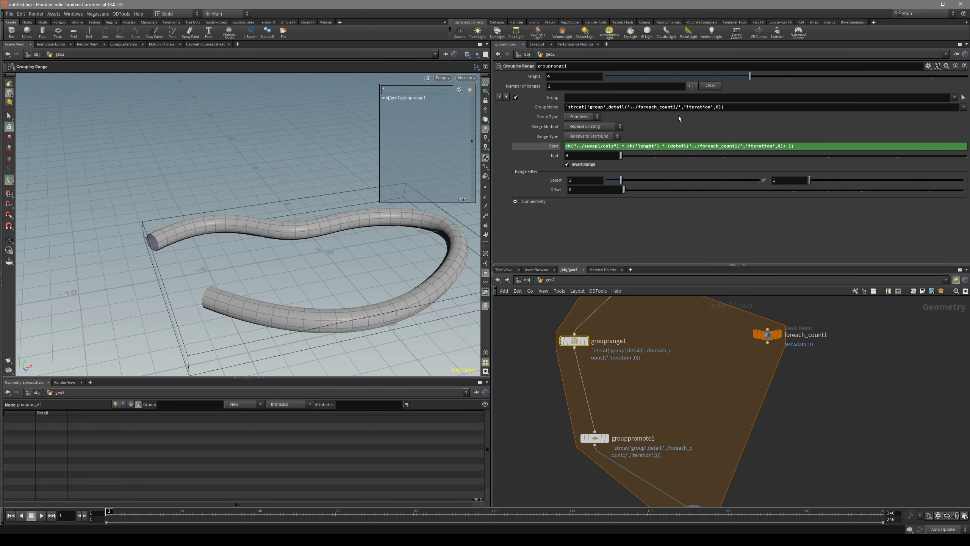
{"action": "left_click_drag", "start_coordinate": [746, 77], "coordinate": [914, 76]}
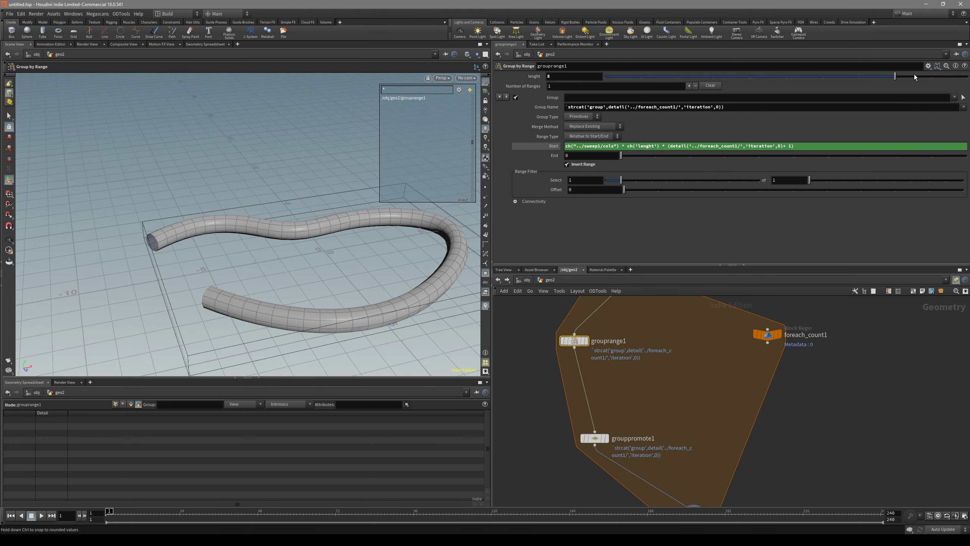
Step: Select foreach_end1 and set its Iterations to 5
{"action": "middle_click_drag", "start_coordinate": [764, 377], "coordinate": [746, 356]}
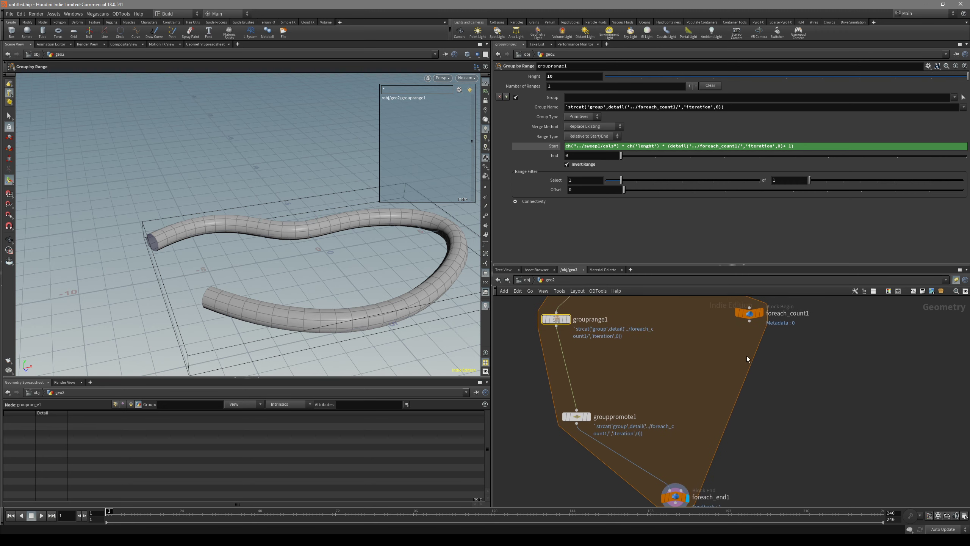
{"action": "left_click", "coordinate": [675, 496]}
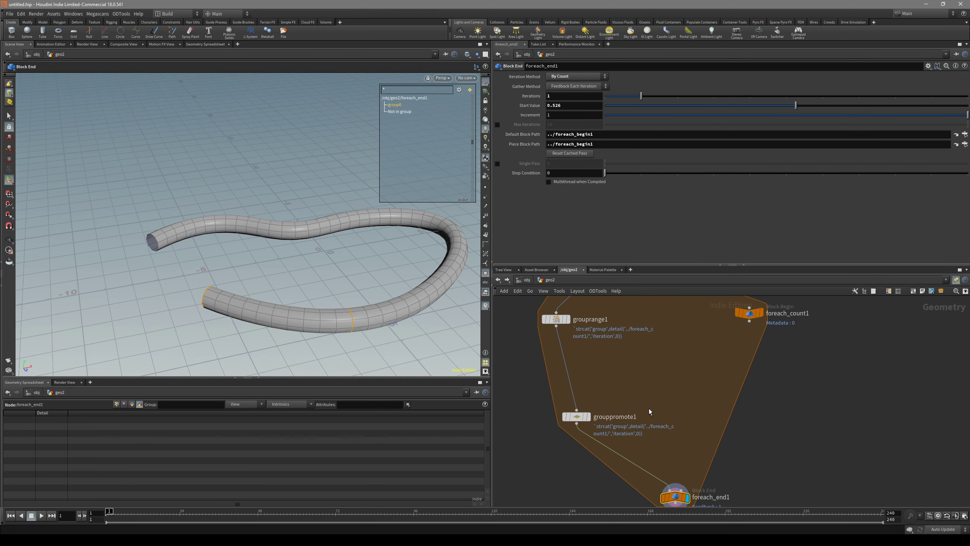
{"action": "left_click_drag", "start_coordinate": [648, 96], "coordinate": [665, 96]}
{"action": "left_click_drag", "start_coordinate": [658, 95], "coordinate": [688, 101]}
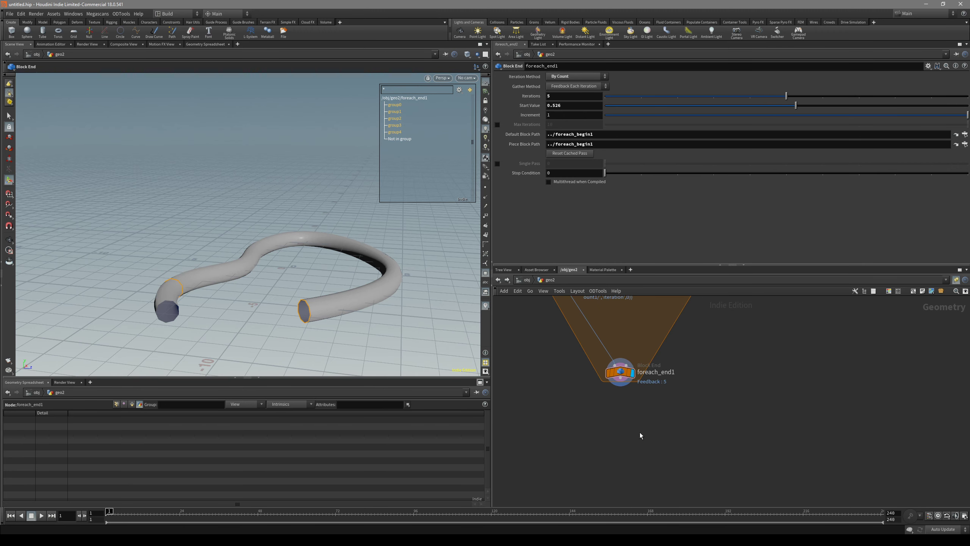
Step: Append a Labs Edge Group To Curve node to foreach_end1 and display its result
{"action": "scroll", "coordinate": [640, 435], "scroll_direction": "down", "scroll_amount": 3}
{"action": "left_click", "coordinate": [621, 416]}
{"action": "key", "text": "Tab"}
{"action": "type", "text": "e"}
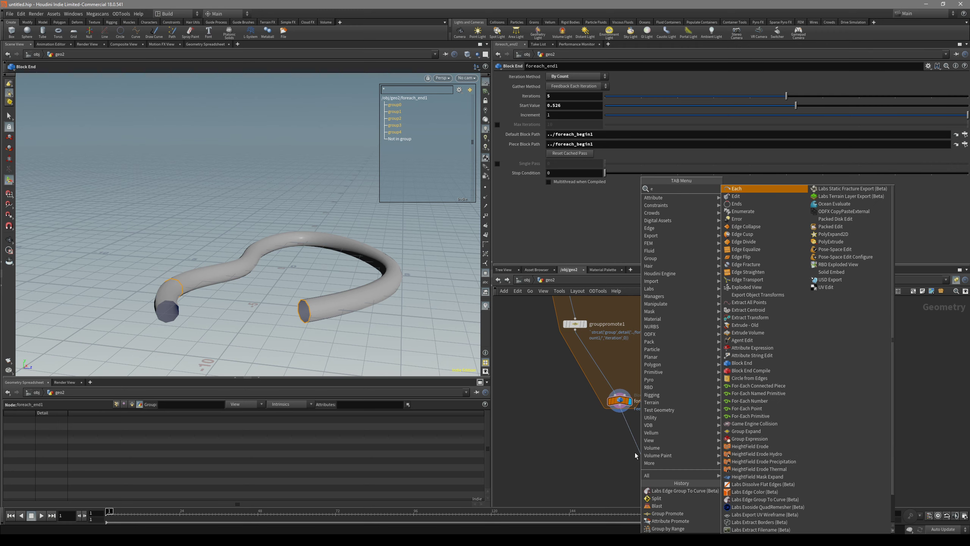
{"action": "type", "text": "dge"}
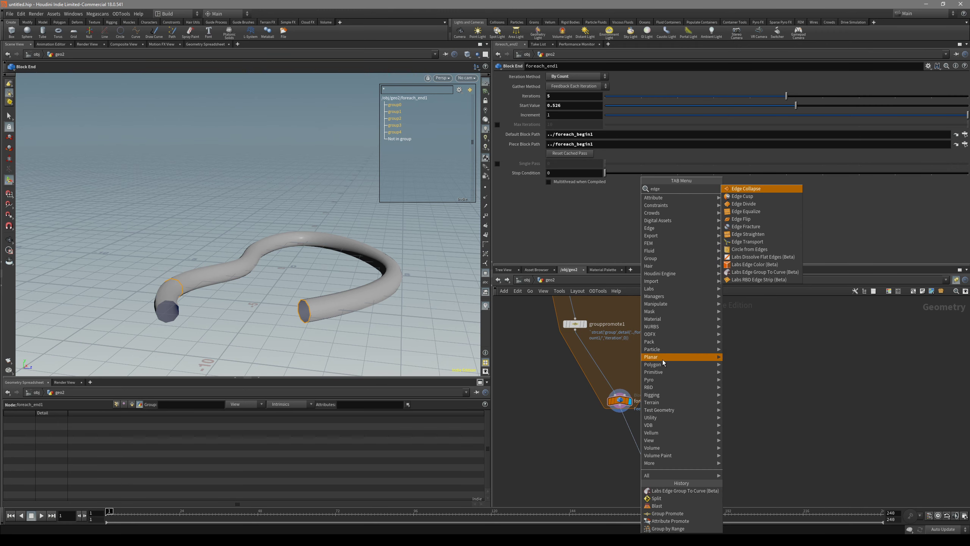
{"action": "left_click", "coordinate": [777, 273]}
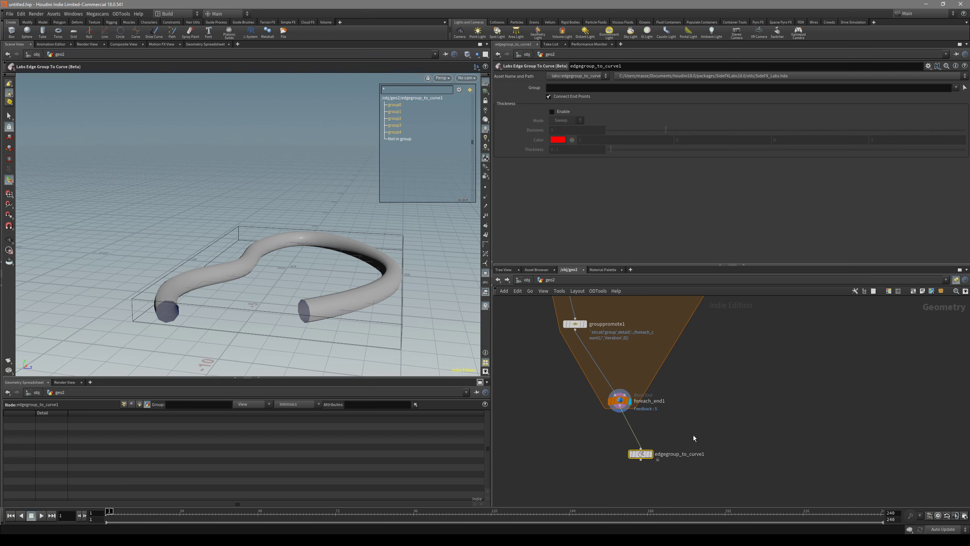
{"action": "key", "text": "l"}
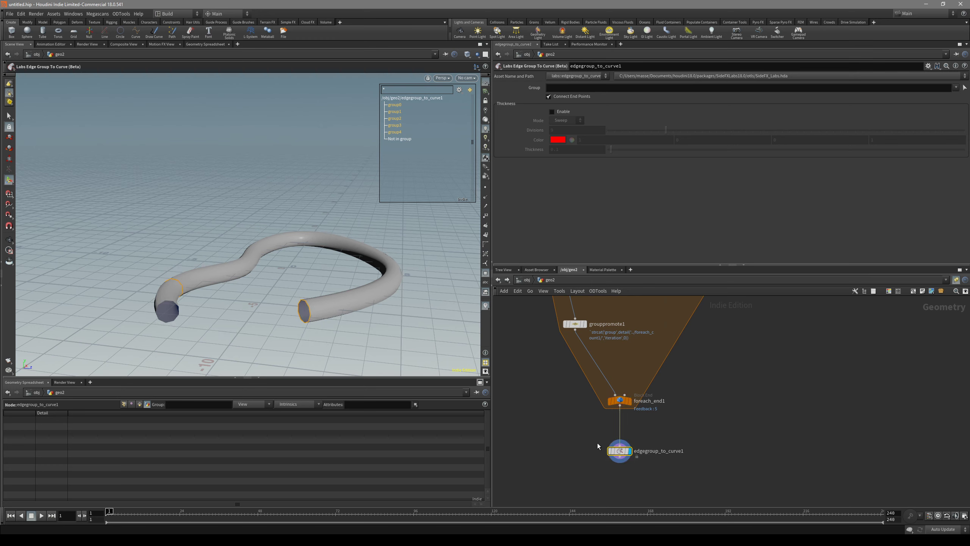
{"action": "left_click_drag", "start_coordinate": [619, 443], "coordinate": [613, 445]}
Step: Set the group of edgegroup_to_curve1 to group* to convert every numbered edge group into curves
{"action": "left_click", "coordinate": [562, 88]}
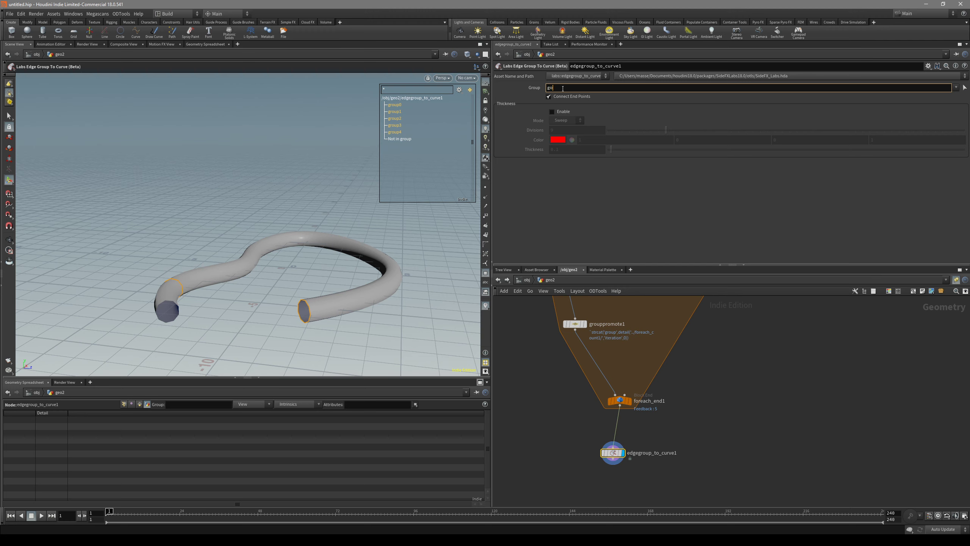
{"action": "type", "text": "group*"}
{"action": "key", "text": "Return"}
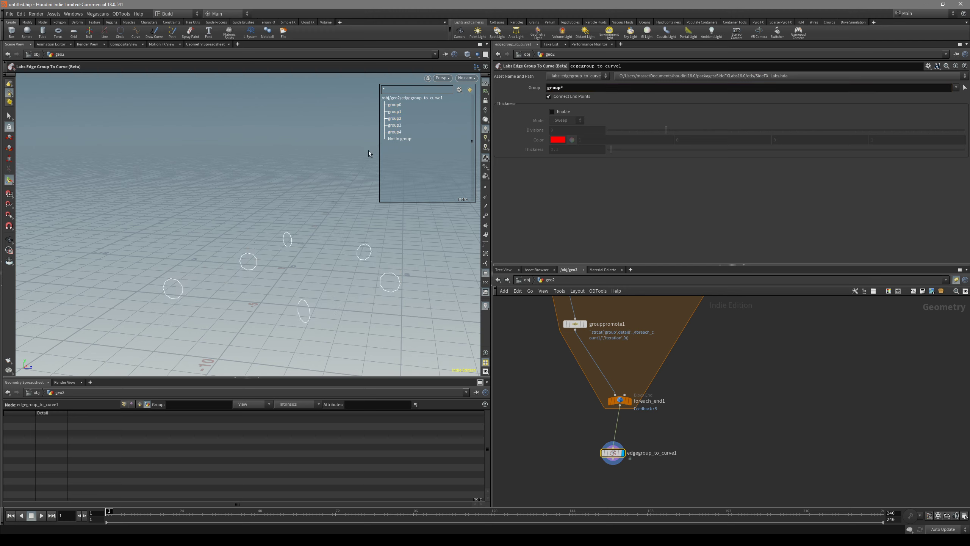
{"action": "left_click_drag", "start_coordinate": [324, 164], "coordinate": [291, 201], "text": "alt"}
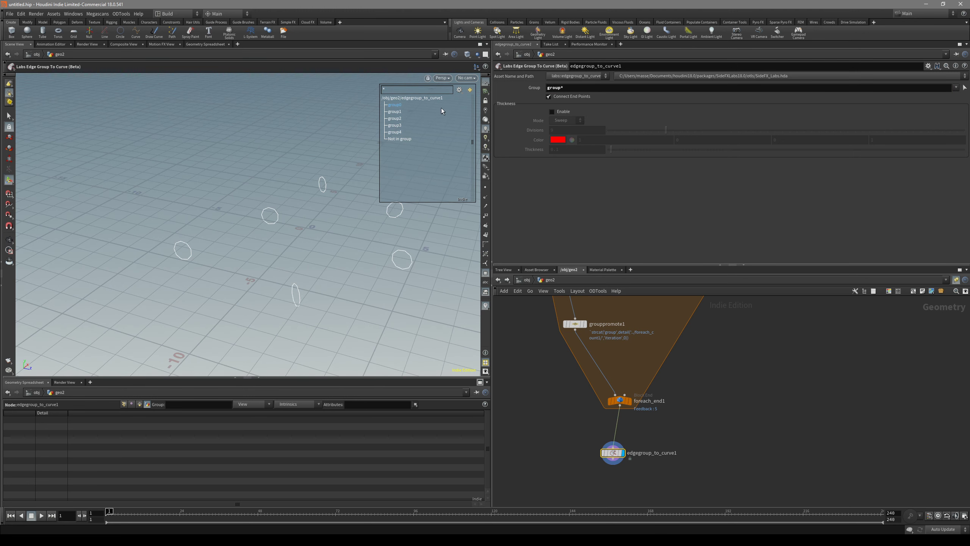
{"action": "left_click_drag", "start_coordinate": [405, 188], "coordinate": [470, 234], "text": "alt"}
Step: Examine the range settings of grouprange1 inside the for-each loop
{"action": "scroll", "coordinate": [659, 331], "scroll_direction": "down", "scroll_amount": 4}
{"action": "middle_click_drag", "start_coordinate": [638, 321], "coordinate": [632, 430]}
{"action": "scroll", "coordinate": [603, 401], "scroll_direction": "up", "scroll_amount": 6}
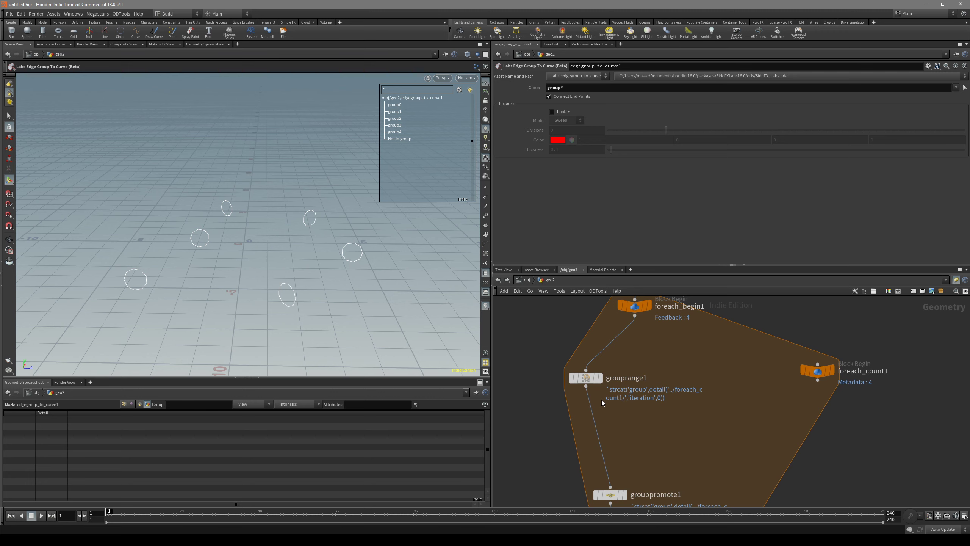
{"action": "left_click", "coordinate": [586, 378]}
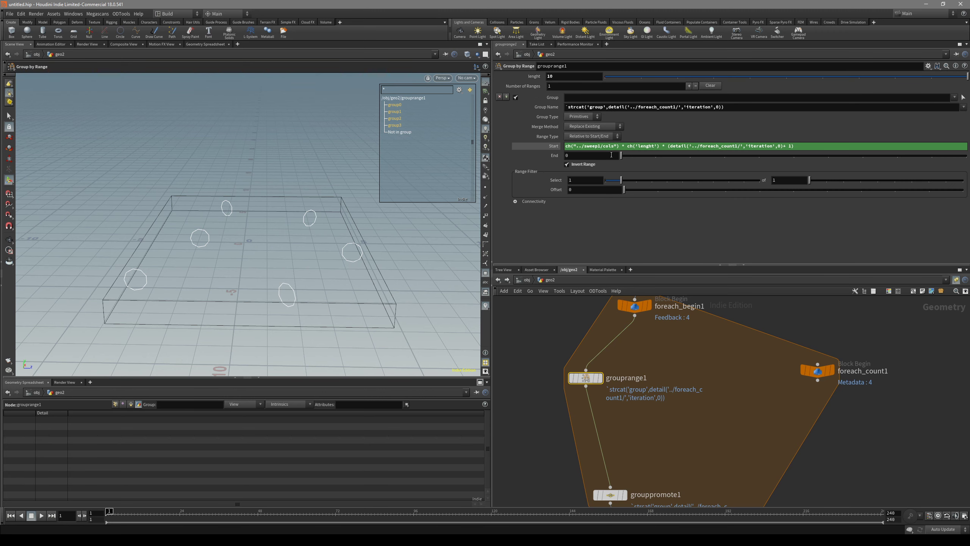
{"action": "middle_click_drag", "start_coordinate": [750, 493], "coordinate": [720, 381]}
{"action": "middle_click_drag", "start_coordinate": [734, 452], "coordinate": [727, 345]}
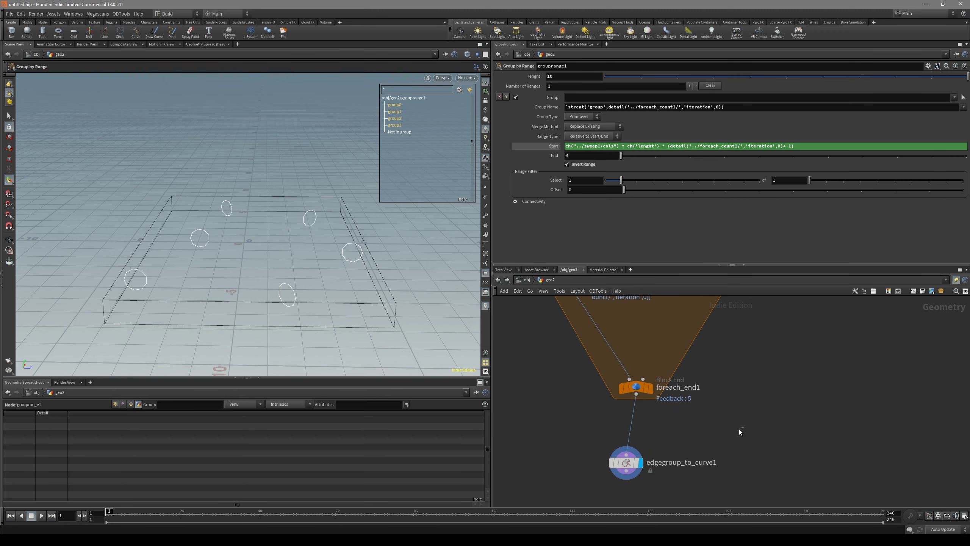
Step: Enable thickness on edgegroup_to_curve1 and set it to 0.14
{"action": "left_click", "coordinate": [628, 463]}
{"action": "left_click_drag", "start_coordinate": [381, 280], "coordinate": [343, 278], "text": "alt"}
{"action": "middle_click_drag", "start_coordinate": [686, 433], "coordinate": [657, 382]}
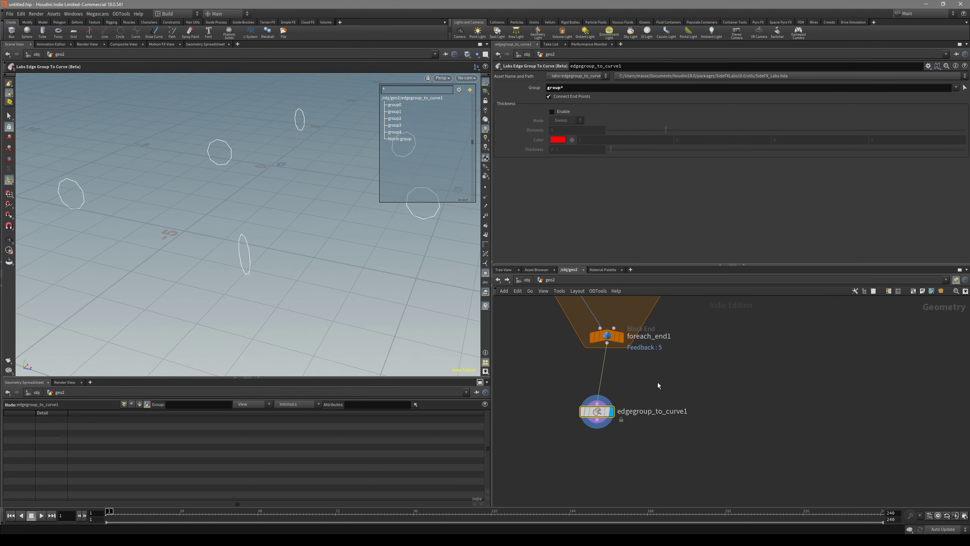
{"action": "left_click", "coordinate": [551, 112]}
{"action": "left_click_drag", "start_coordinate": [665, 131], "coordinate": [613, 150]}
{"action": "left_click_drag", "start_coordinate": [710, 449], "coordinate": [587, 329]}
{"action": "left_click_drag", "start_coordinate": [721, 370], "coordinate": [711, 416]}
{"action": "left_click_drag", "start_coordinate": [742, 455], "coordinate": [571, 330]}
{"action": "left_click", "coordinate": [607, 342]}
{"action": "left_click", "coordinate": [748, 403]}
{"action": "left_click_drag", "start_coordinate": [332, 233], "coordinate": [291, 198], "text": "alt"}
{"action": "left_click_drag", "start_coordinate": [667, 452], "coordinate": [733, 365]}
{"action": "key", "text": "Delete"}
Step: Reposition edgegroup_to_curve1 below foreach_end1 and display its result
{"action": "left_click", "coordinate": [596, 412]}
{"action": "left_click_drag", "start_coordinate": [596, 413], "coordinate": [570, 397]}
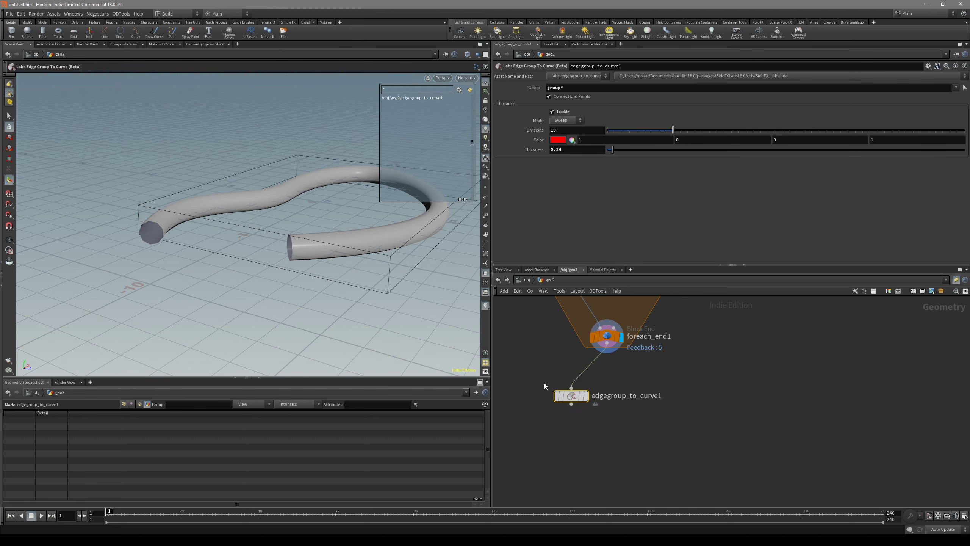
{"action": "key", "text": "r"}
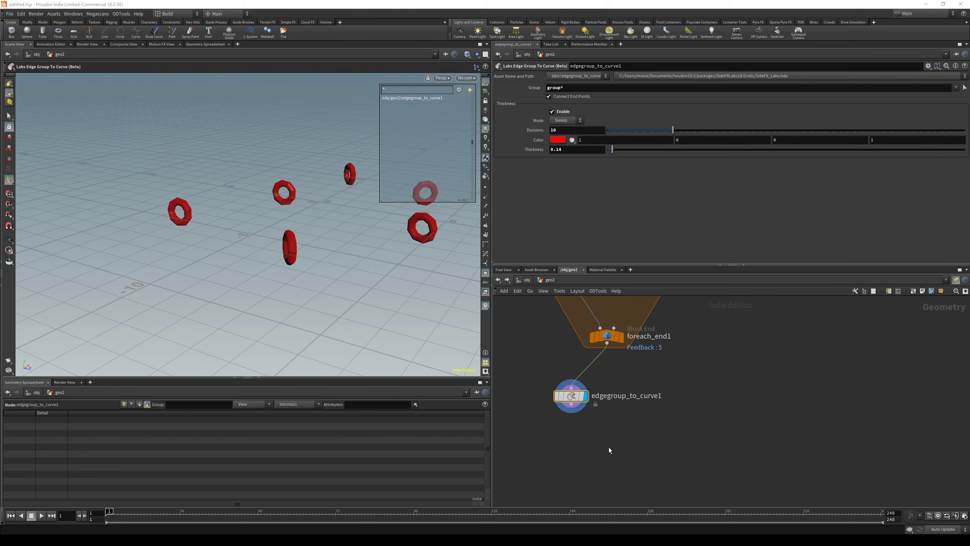
Step: Append a Resample node to edgegroup_to_curve1 and display its result
{"action": "key", "text": "Tab"}
{"action": "type", "text": "resam"}
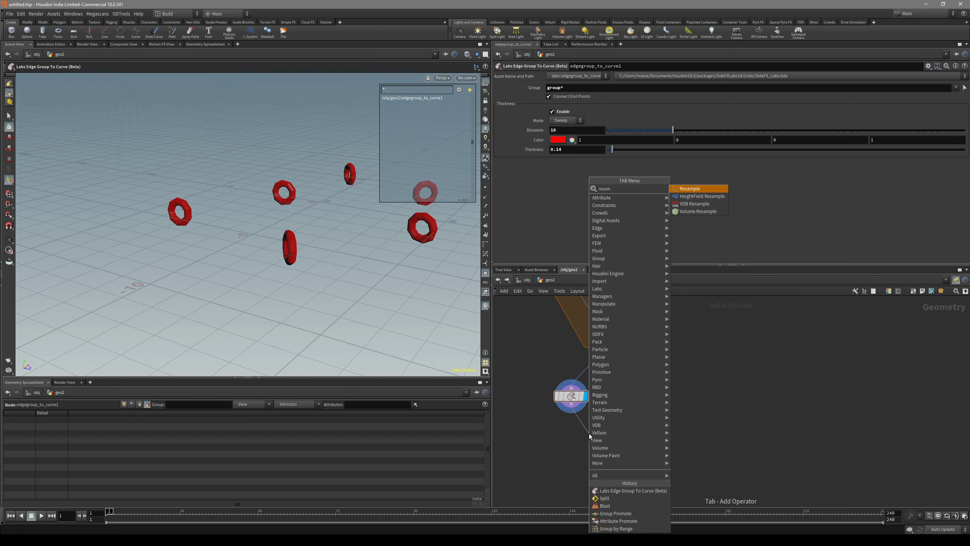
{"action": "key", "text": "Return"}
{"action": "left_click", "coordinate": [589, 433]}
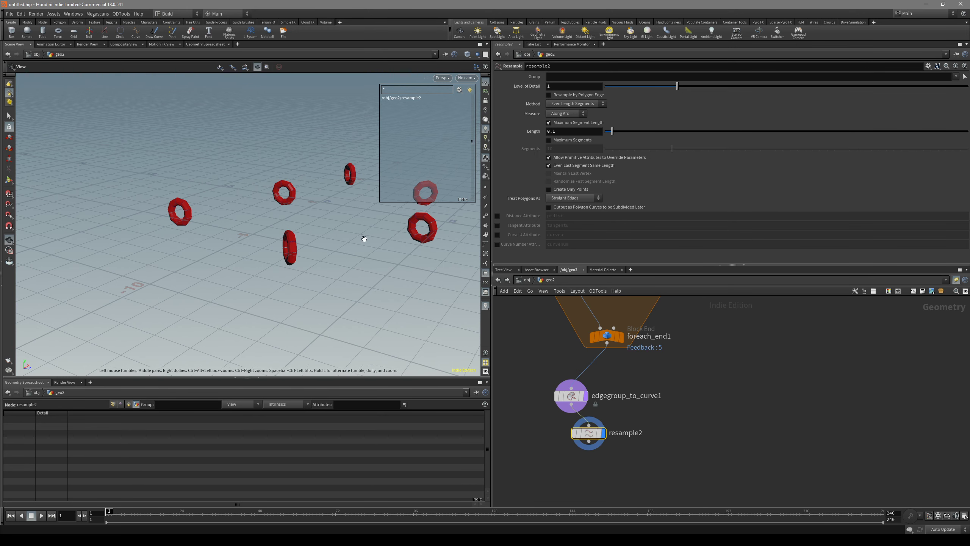
{"action": "left_click_drag", "start_coordinate": [365, 238], "coordinate": [383, 250], "text": "alt"}
Step: Disable thickness on edgegroup_to_curve1 and reselect resample2
{"action": "left_click", "coordinate": [571, 396]}
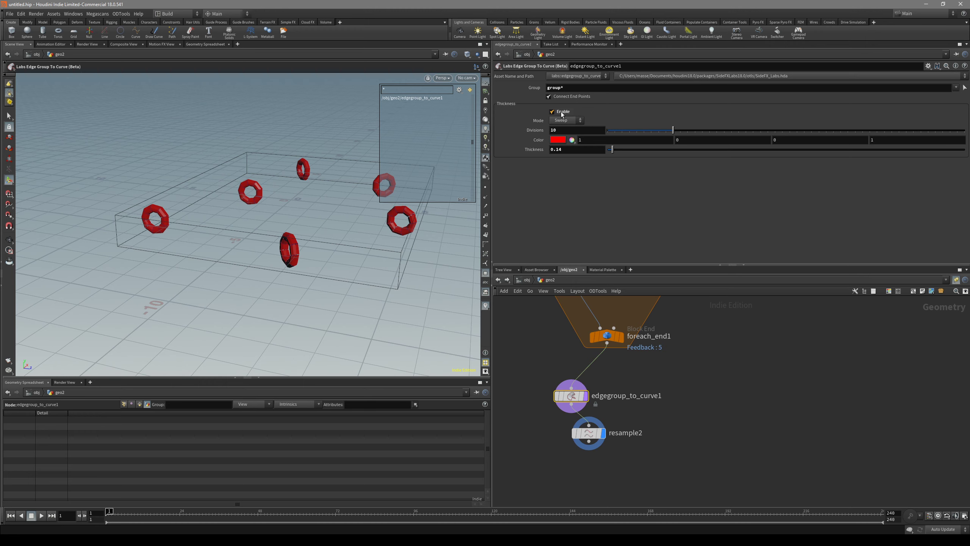
{"action": "left_click", "coordinate": [551, 112]}
{"action": "left_click", "coordinate": [584, 433]}
Step: Show the ring curves' points and set resample2 to treat polygons as Subdivision Curves with a length of 0.13
{"action": "right_click_drag", "start_coordinate": [394, 267], "coordinate": [286, 256], "text": "alt"}
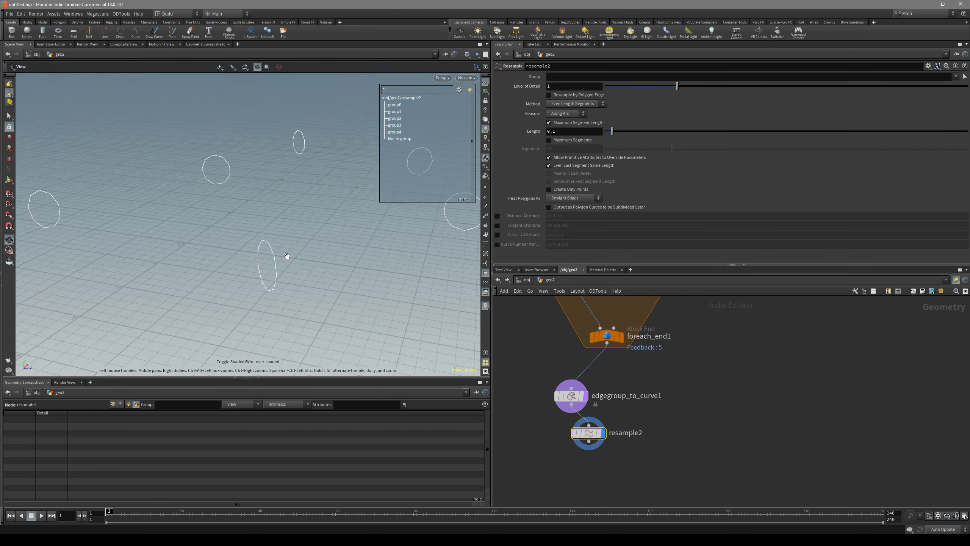
{"action": "key", "text": "2"}
{"action": "left_click_drag", "start_coordinate": [285, 256], "coordinate": [307, 253], "text": "alt"}
{"action": "right_click_drag", "start_coordinate": [308, 253], "coordinate": [291, 255], "text": "alt"}
{"action": "left_click_drag", "start_coordinate": [291, 255], "coordinate": [308, 243], "text": "alt"}
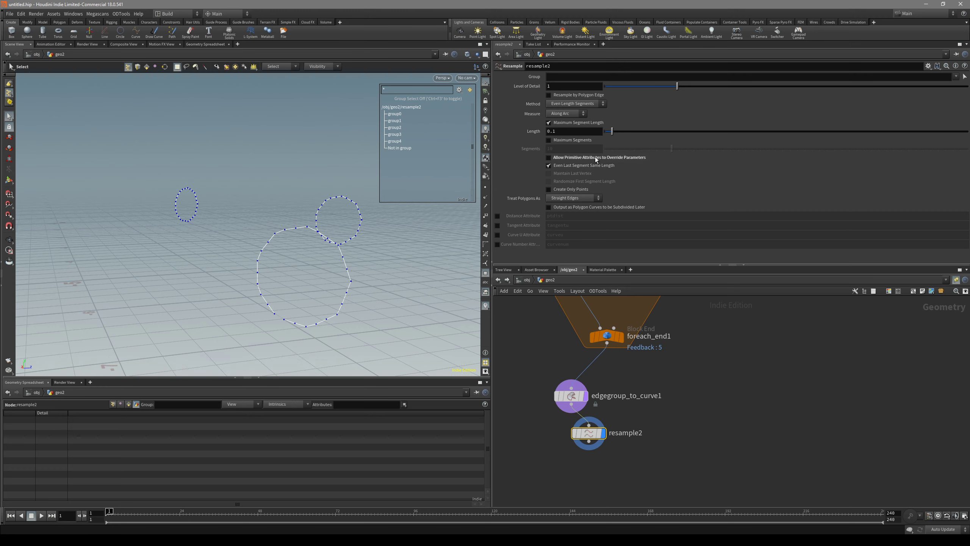
{"action": "left_click", "coordinate": [593, 166]}
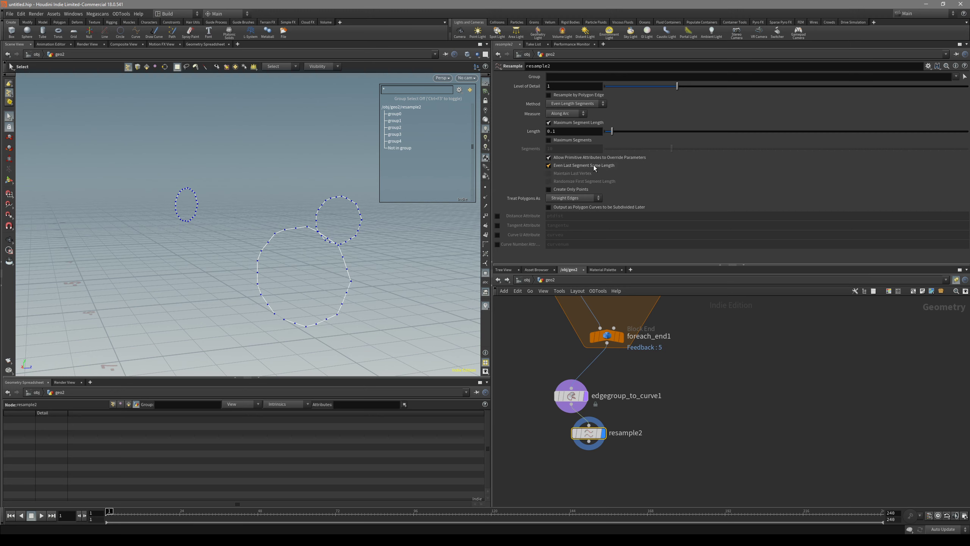
{"action": "left_click", "coordinate": [598, 198]}
{"action": "left_click", "coordinate": [589, 213]}
{"action": "mouse_move", "coordinate": [612, 131]}
{"action": "left_mouse_down"}
{"action": "mouse_move", "coordinate": [623, 135]}
{"action": "mouse_move", "coordinate": [614, 136]}
{"action": "left_mouse_up"}
{"action": "left_click_drag", "start_coordinate": [333, 265], "coordinate": [358, 265], "text": "alt"}
Step: Append a Fuse node to resample2 and display its result
{"action": "middle_click_drag", "start_coordinate": [726, 446], "coordinate": [737, 414]}
{"action": "key", "text": "Tab"}
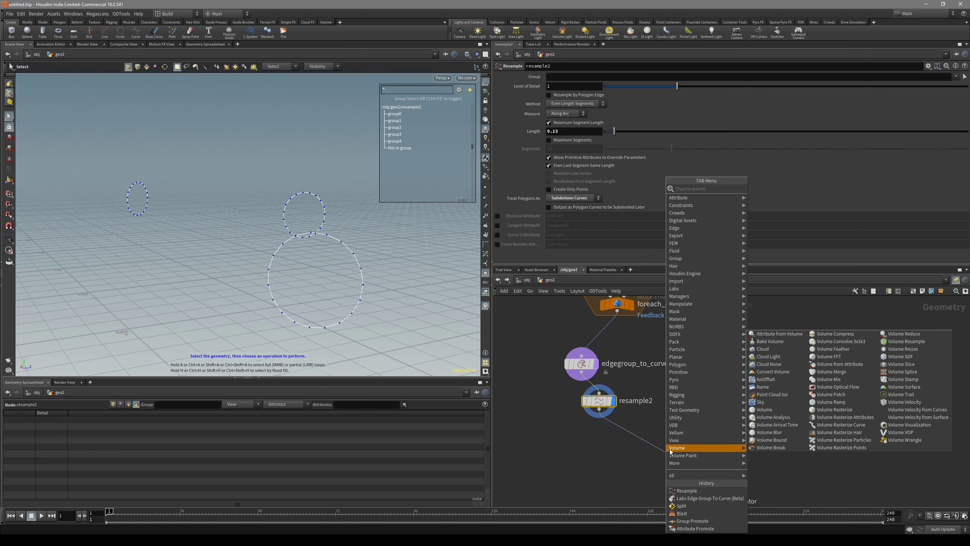
{"action": "type", "text": "fus"}
{"action": "key", "text": "Return"}
{"action": "left_click", "coordinate": [666, 439]}
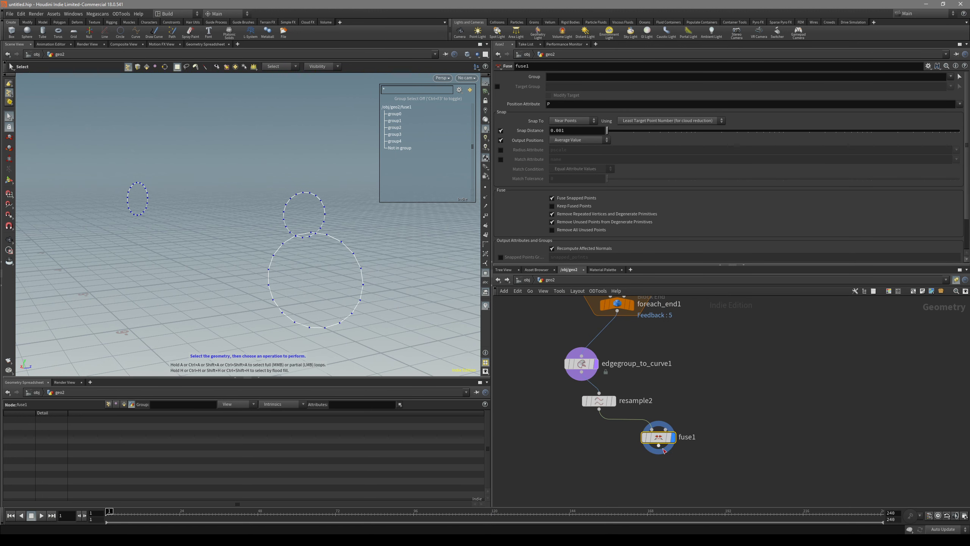
Step: Append a Sweep node to fuse1 and set its surface shape to Round Tube
{"action": "key", "text": "Tab"}
{"action": "type", "text": "swee"}
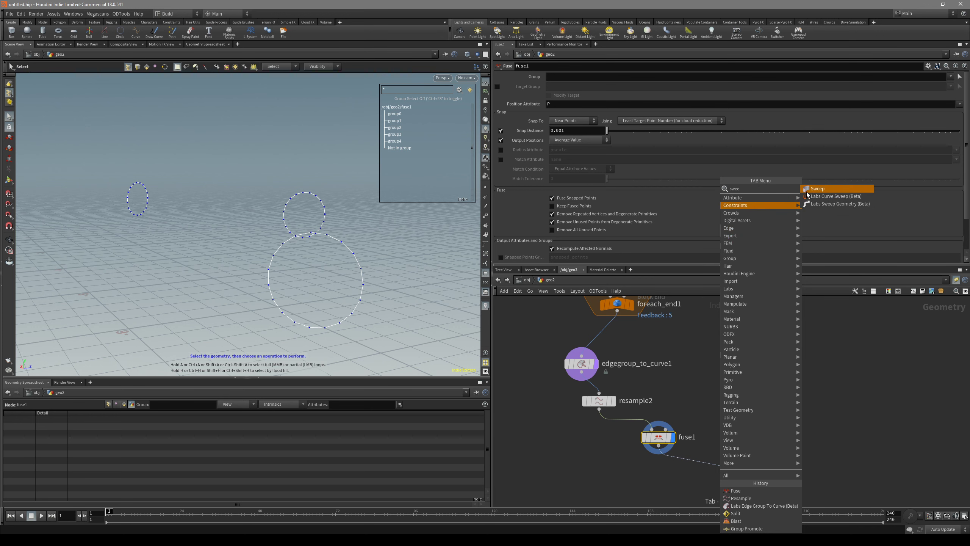
{"action": "left_click", "coordinate": [806, 191]}
{"action": "left_click", "coordinate": [717, 470]}
{"action": "left_click", "coordinate": [567, 123]}
{"action": "left_click", "coordinate": [566, 116]}
{"action": "left_click", "coordinate": [573, 129]}
{"action": "key", "text": "Escape"}
{"action": "left_click_drag", "start_coordinate": [450, 279], "coordinate": [330, 283]}
{"action": "key", "text": "shift+w"}
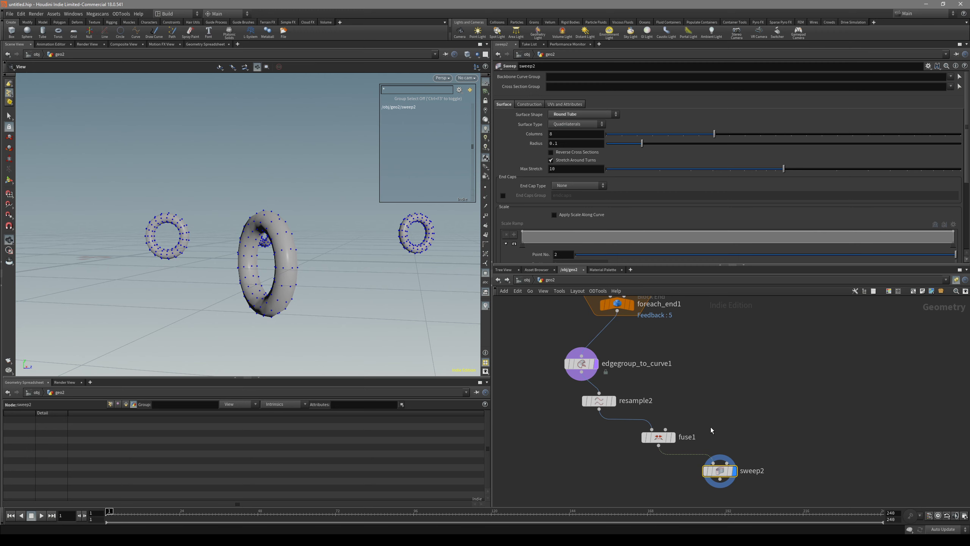
Step: Merge foreach_end1 and sweep2 into one Merge node and display the hose with its rings in wireframe shading
{"action": "middle_click_drag", "start_coordinate": [724, 365], "coordinate": [664, 344]}
{"action": "scroll", "coordinate": [664, 344], "scroll_direction": "down", "scroll_amount": 2}
{"action": "left_click", "coordinate": [590, 302]}
{"action": "left_click", "coordinate": [662, 417], "text": "shift"}
{"action": "left_click_drag", "start_coordinate": [662, 423], "coordinate": [753, 375], "text": "alt"}
{"action": "mouse_move", "coordinate": [379, 274]}
{"action": "left_mouse_down", "text": "alt"}
{"action": "mouse_move", "coordinate": [353, 297]}
{"action": "mouse_move", "coordinate": [327, 259]}
{"action": "mouse_move", "coordinate": [249, 217]}
{"action": "mouse_move", "coordinate": [173, 219]}
{"action": "mouse_move", "coordinate": [278, 244]}
{"action": "mouse_move", "coordinate": [329, 211]}
{"action": "mouse_move", "coordinate": [290, 244]}
{"action": "mouse_move", "coordinate": [277, 231]}
{"action": "mouse_move", "coordinate": [298, 236]}
{"action": "mouse_move", "coordinate": [288, 238]}
{"action": "left_mouse_up", "text": "alt"}
{"action": "key", "text": "shift+w"}
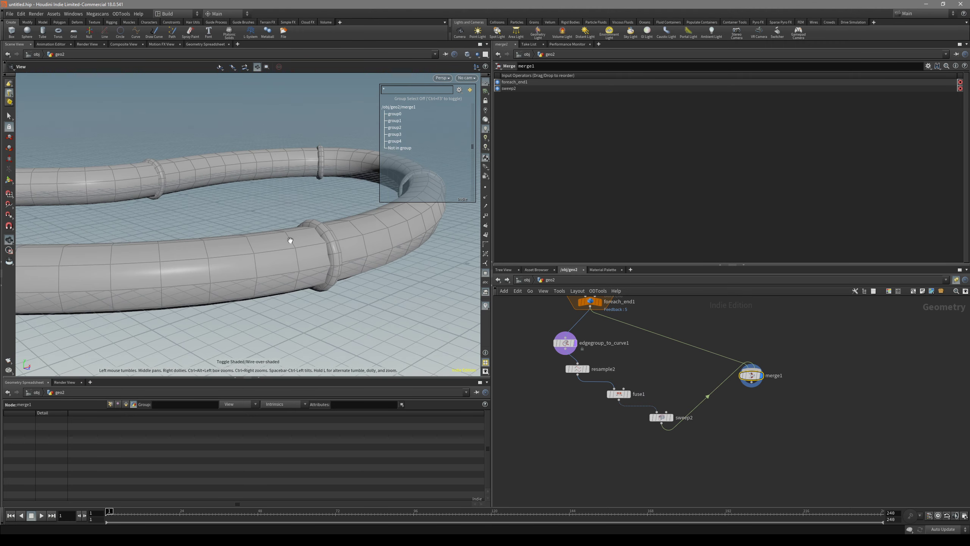
Step: Set the columns of sweep1 to 21 and turn off the wireframe shading
{"action": "scroll", "coordinate": [620, 390], "scroll_direction": "down", "scroll_amount": 2}
{"action": "scroll", "coordinate": [570, 328], "scroll_direction": "up", "scroll_amount": 2}
{"action": "middle_click_drag", "start_coordinate": [571, 328], "coordinate": [571, 468]}
{"action": "scroll", "coordinate": [530, 463], "scroll_direction": "down", "scroll_amount": 4}
{"action": "scroll", "coordinate": [587, 349], "scroll_direction": "up", "scroll_amount": 6}
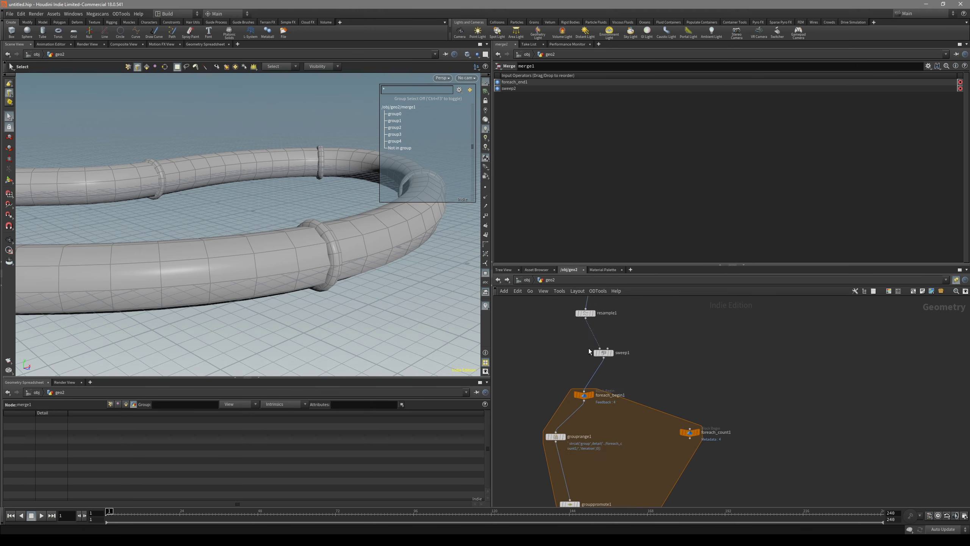
{"action": "left_click", "coordinate": [613, 354]}
{"action": "left_click_drag", "start_coordinate": [889, 143], "coordinate": [915, 146]}
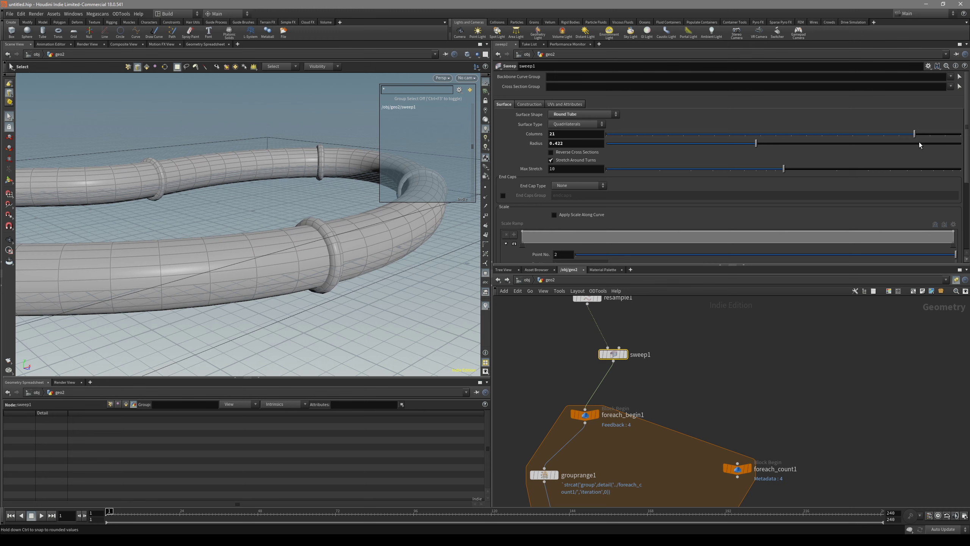
{"action": "middle_click_drag", "start_coordinate": [579, 133], "coordinate": [584, 136]}
{"action": "key", "text": "shift+w"}
{"action": "left_click_drag", "start_coordinate": [233, 233], "coordinate": [294, 255], "text": "alt"}
Step: Try length values of 4, 1 and 2 on grouprange1 to vary the ring spacing
{"action": "middle_click_drag", "start_coordinate": [605, 440], "coordinate": [664, 355]}
{"action": "scroll", "coordinate": [664, 356], "scroll_direction": "down", "scroll_amount": 3}
{"action": "left_click", "coordinate": [621, 378]}
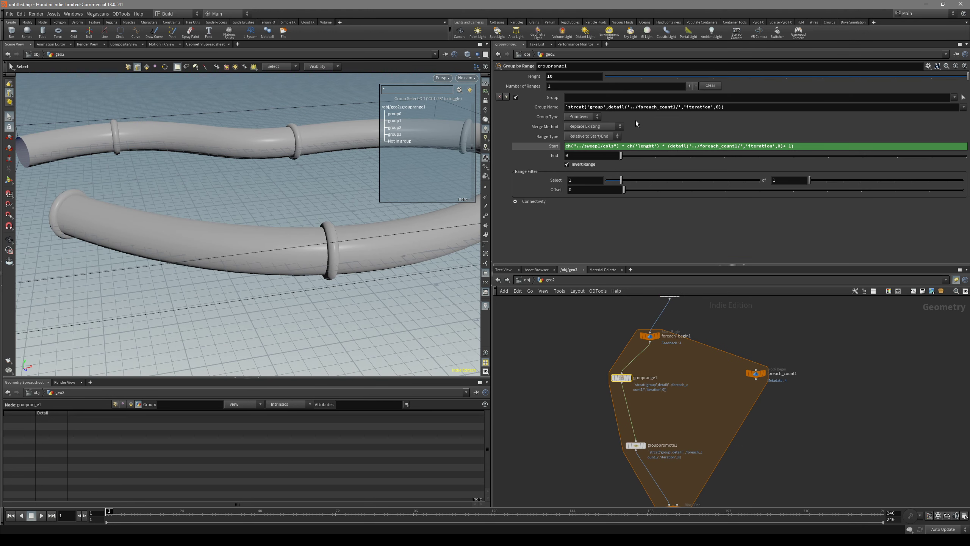
{"action": "left_click_drag", "start_coordinate": [683, 76], "coordinate": [750, 76]}
{"action": "scroll", "coordinate": [208, 233], "scroll_direction": "down", "scroll_amount": 3}
{"action": "left_click_drag", "start_coordinate": [208, 234], "coordinate": [321, 243], "text": "alt"}
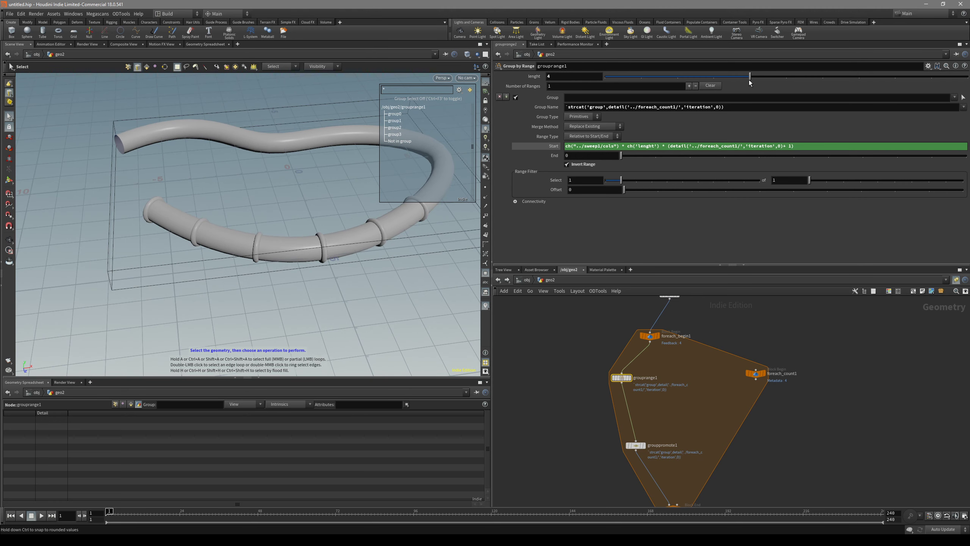
{"action": "left_click_drag", "start_coordinate": [749, 77], "coordinate": [673, 86]}
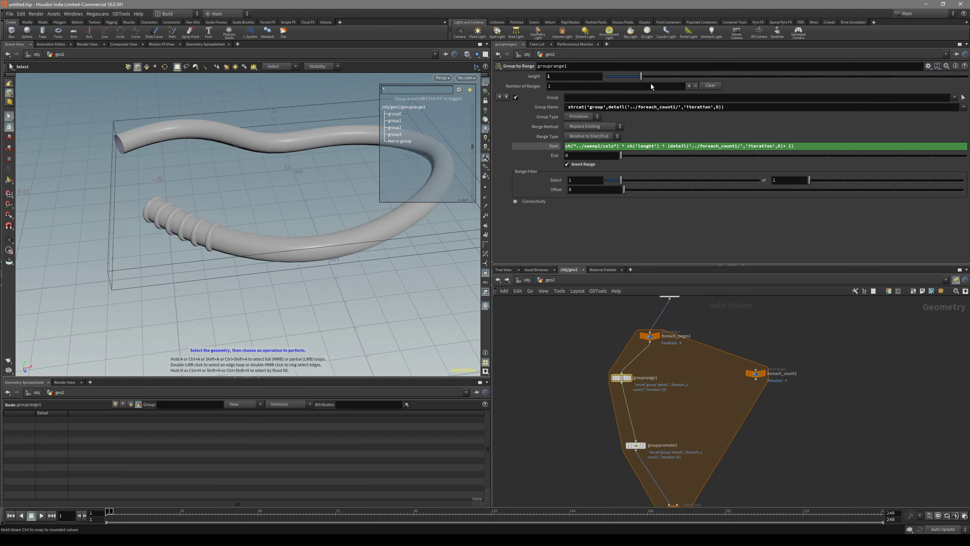
{"action": "left_click_drag", "start_coordinate": [694, 88], "coordinate": [727, 89]}
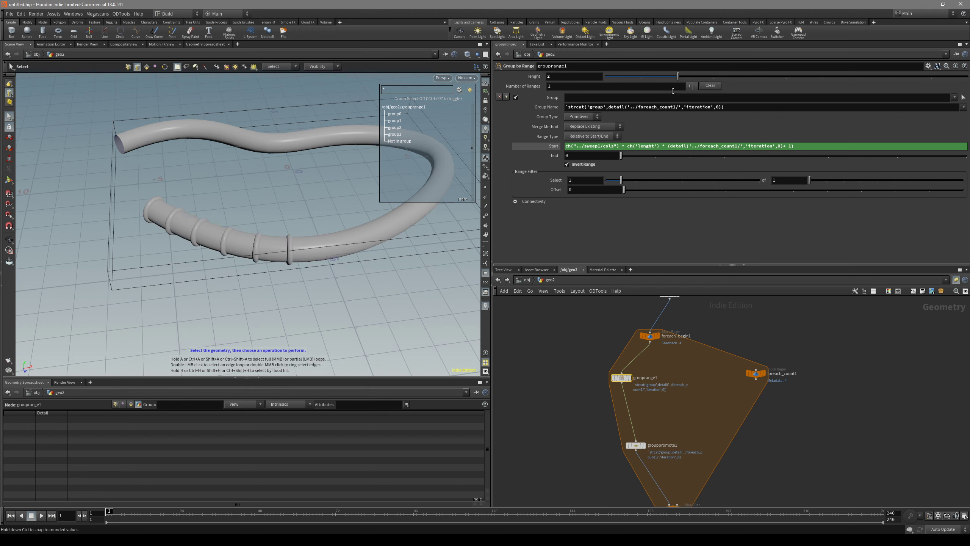
Step: Set the iterations of foreach_end1 to 3 and display the merged hose in wireframe shading
{"action": "middle_click_drag", "start_coordinate": [690, 417], "coordinate": [652, 330]}
{"action": "left_click", "coordinate": [634, 422]}
{"action": "middle_click_drag", "start_coordinate": [579, 96], "coordinate": [685, 98]}
{"action": "mouse_move", "coordinate": [281, 203]}
{"action": "left_mouse_down", "text": "alt"}
{"action": "mouse_move", "coordinate": [291, 228]}
{"action": "mouse_move", "coordinate": [317, 240]}
{"action": "mouse_move", "coordinate": [218, 253]}
{"action": "mouse_move", "coordinate": [372, 279]}
{"action": "mouse_move", "coordinate": [315, 300]}
{"action": "mouse_move", "coordinate": [235, 303]}
{"action": "mouse_move", "coordinate": [286, 283]}
{"action": "mouse_move", "coordinate": [204, 219]}
{"action": "left_mouse_up", "text": "alt"}
{"action": "key", "text": "space+2"}
{"action": "key", "text": "space+1"}
{"action": "key", "text": "shift+w"}
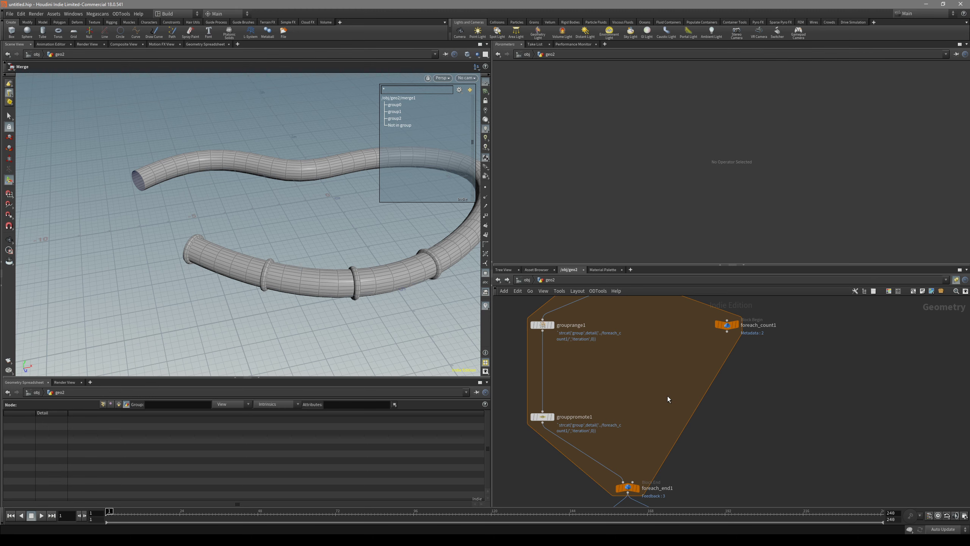
Step: Add a Null node beside the loop nodes, name it Controll and colour it red
{"action": "key", "text": "Tab"}
{"action": "type", "text": "null"}
{"action": "key", "text": "Return"}
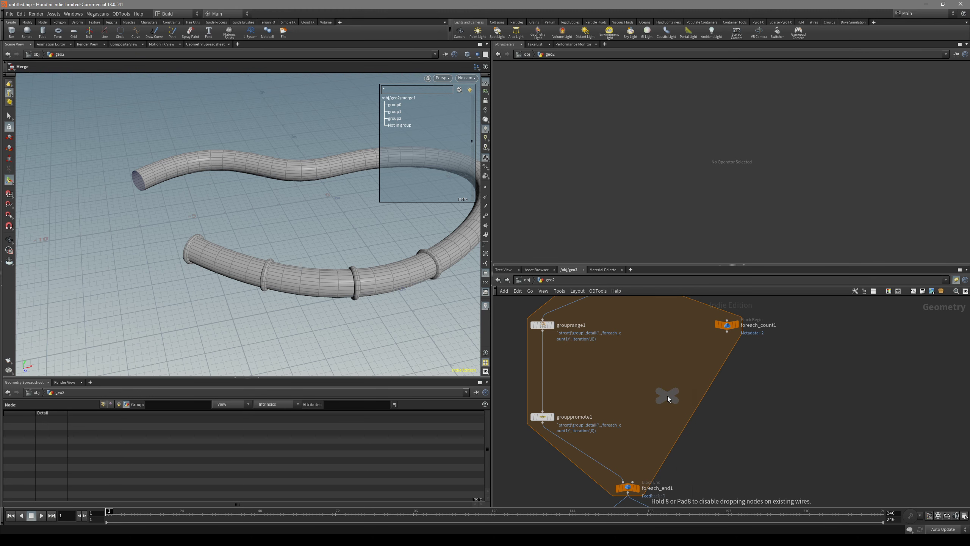
{"action": "left_click", "coordinate": [688, 385]}
{"action": "double_click", "coordinate": [702, 385]}
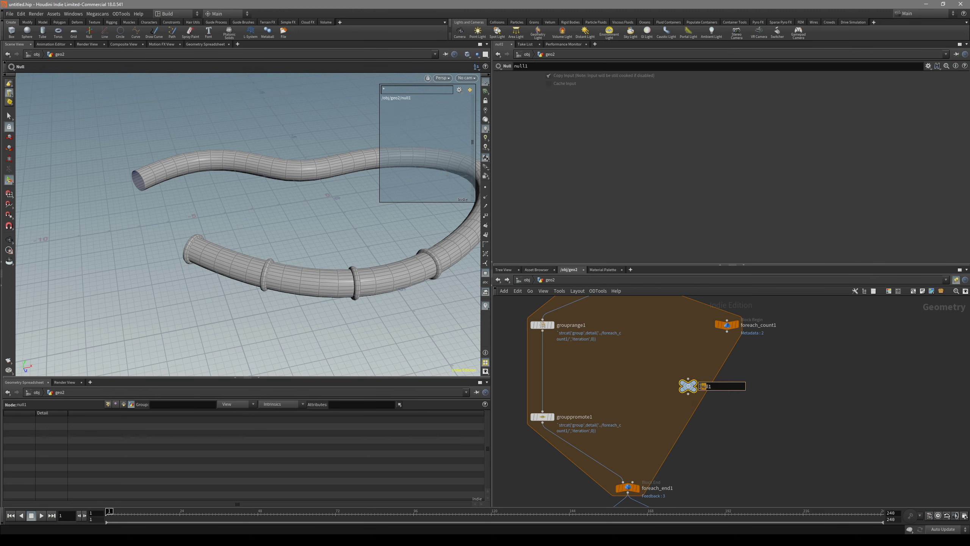
{"action": "left_click", "coordinate": [719, 385]}
{"action": "left_click", "coordinate": [701, 387]}
{"action": "key", "text": "Return"}
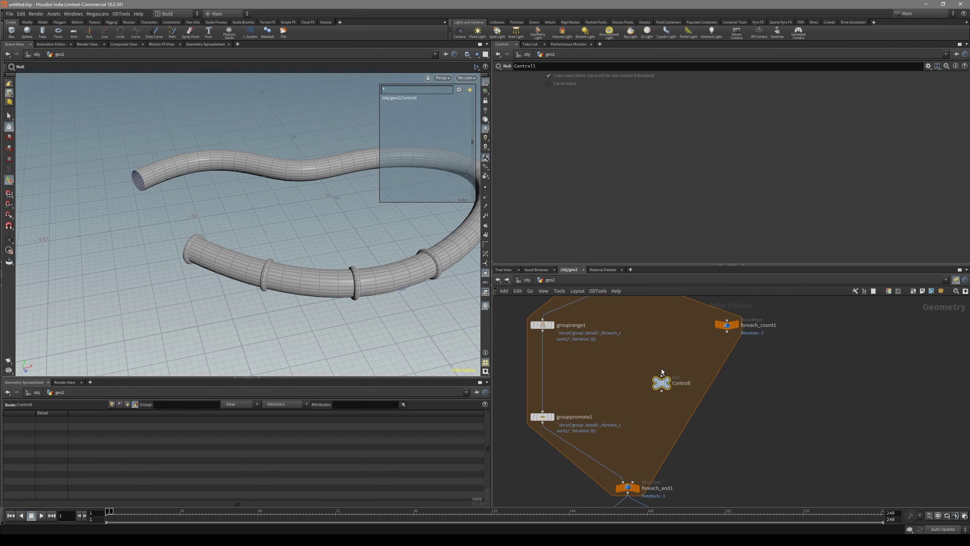
{"action": "key", "text": "c"}
{"action": "left_click", "coordinate": [927, 455]}
Step: Open the parameter interface editor for the Controll node and allow linking parameters from outside the subnet
{"action": "left_click", "coordinate": [661, 383]}
{"action": "left_click", "coordinate": [928, 66]}
{"action": "left_click", "coordinate": [913, 81]}
{"action": "left_click", "coordinate": [302, 218]}
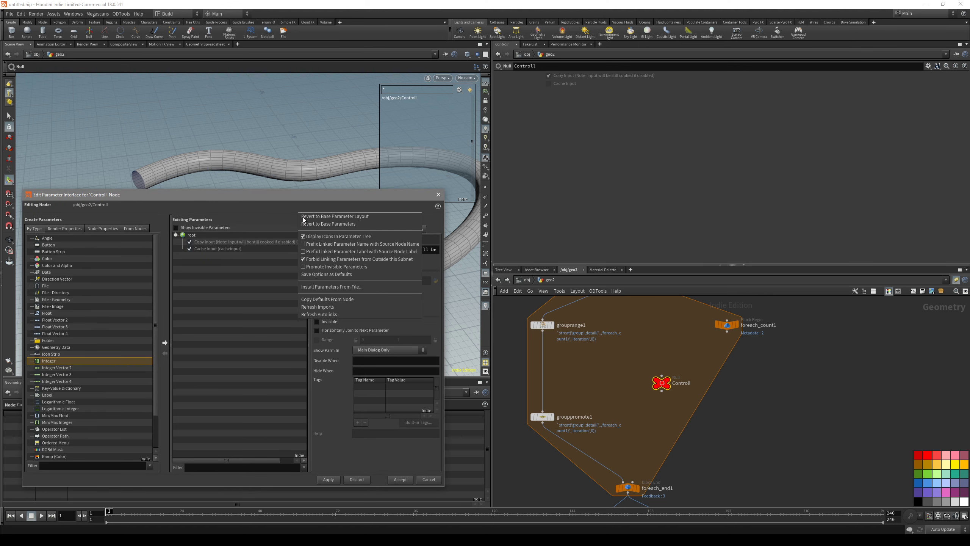
{"action": "left_click", "coordinate": [325, 262]}
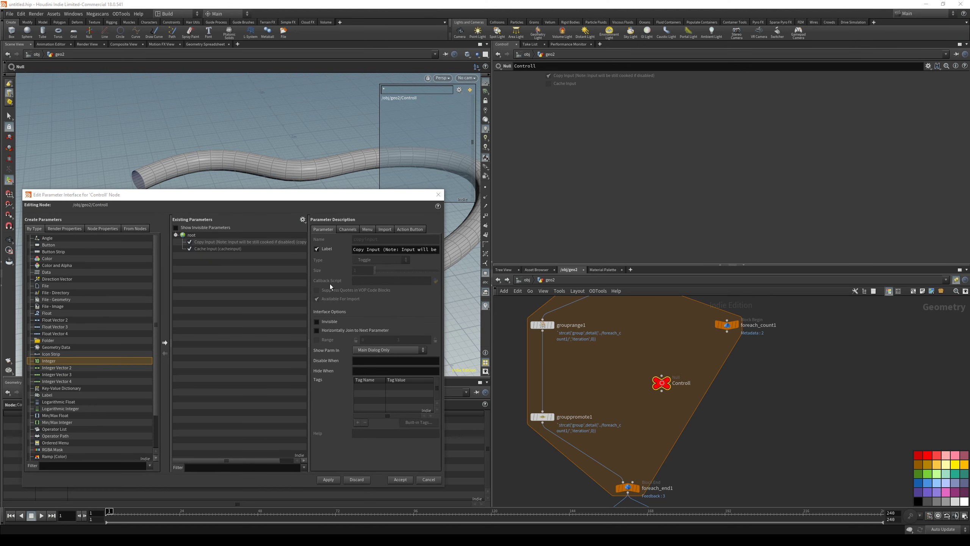
{"action": "left_click", "coordinate": [328, 480]}
{"action": "left_click_drag", "start_coordinate": [287, 201], "coordinate": [273, 210]}
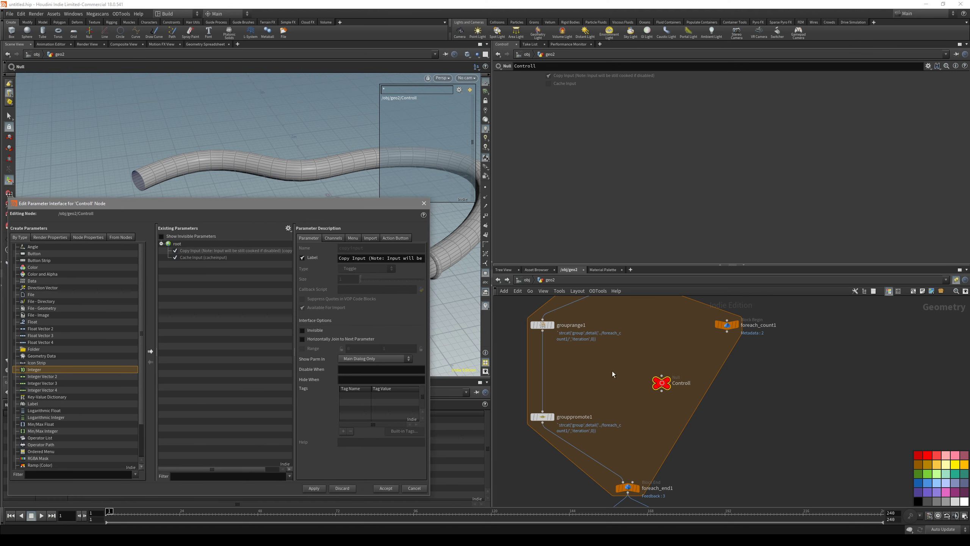
Step: Add grouprange1's lenght parameter to the Controll node's existing parameters as a linked control
{"action": "middle_click_drag", "start_coordinate": [612, 370], "coordinate": [621, 390]}
{"action": "left_click", "coordinate": [549, 344]}
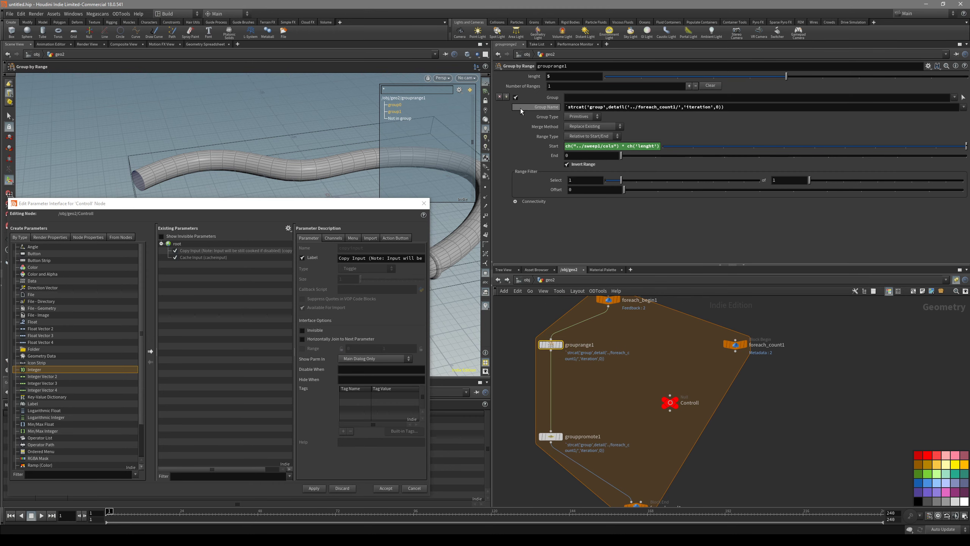
{"action": "left_click_drag", "start_coordinate": [364, 201], "coordinate": [390, 308]}
{"action": "left_click_drag", "start_coordinate": [298, 309], "coordinate": [297, 202]}
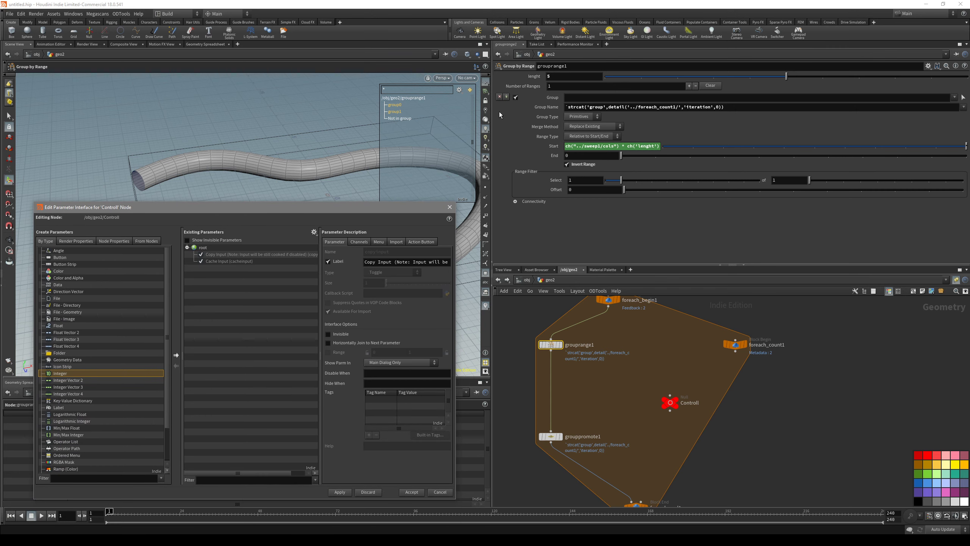
{"action": "left_click_drag", "start_coordinate": [542, 77], "coordinate": [382, 154]}
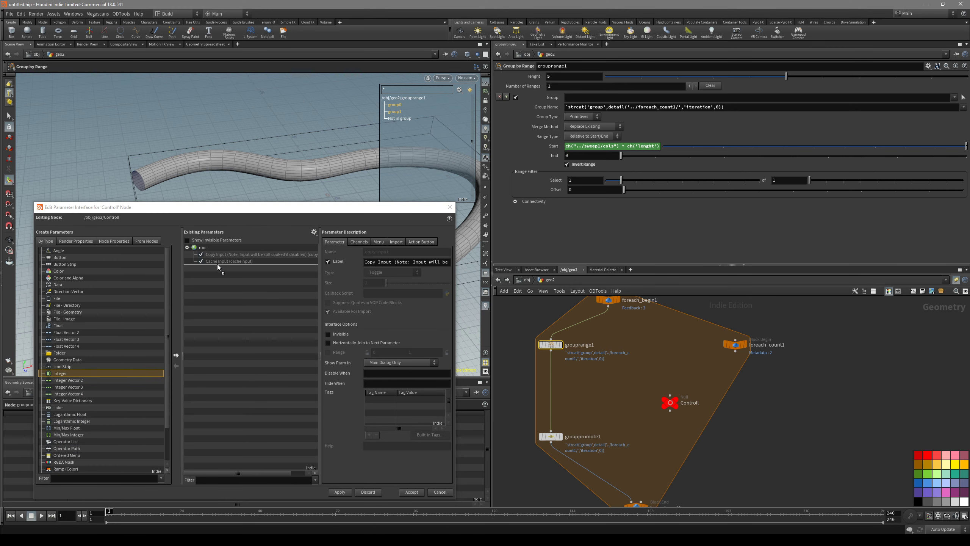
{"action": "left_click_drag", "start_coordinate": [216, 264], "coordinate": [218, 267]}
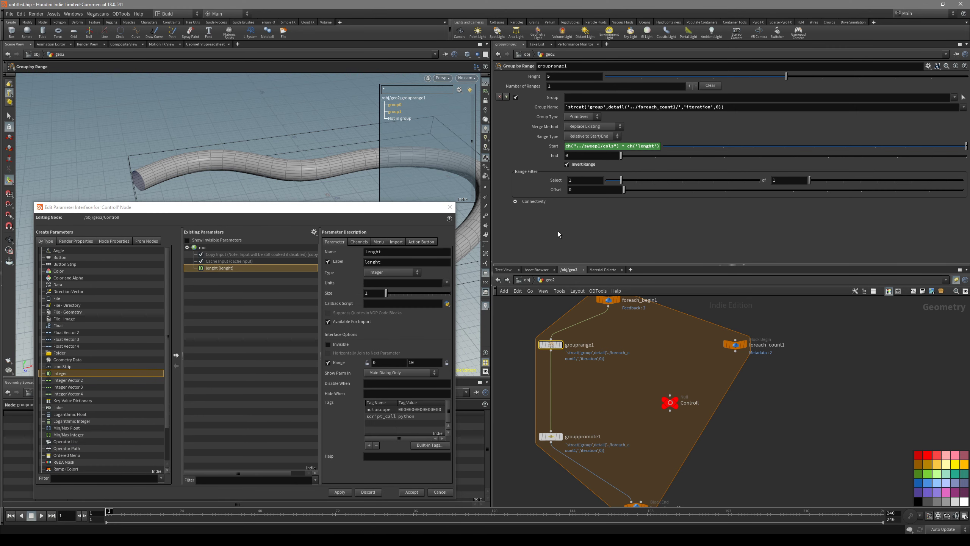
Step: Add the Iterations parameter of foreach_end1 to the Controll node, placed below lenght
{"action": "middle_click_drag", "start_coordinate": [717, 486], "coordinate": [724, 385]}
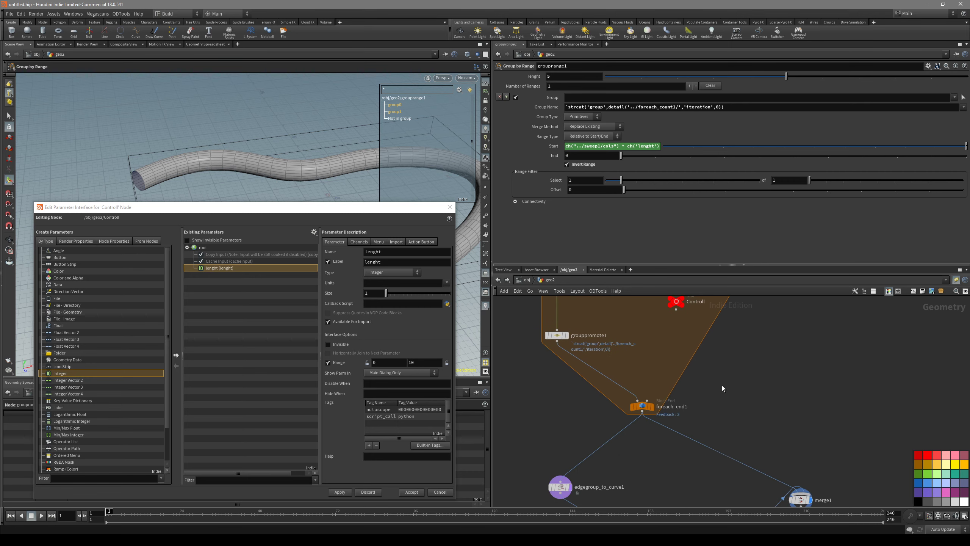
{"action": "left_click", "coordinate": [642, 406]}
{"action": "left_click_drag", "start_coordinate": [338, 192], "coordinate": [229, 271]}
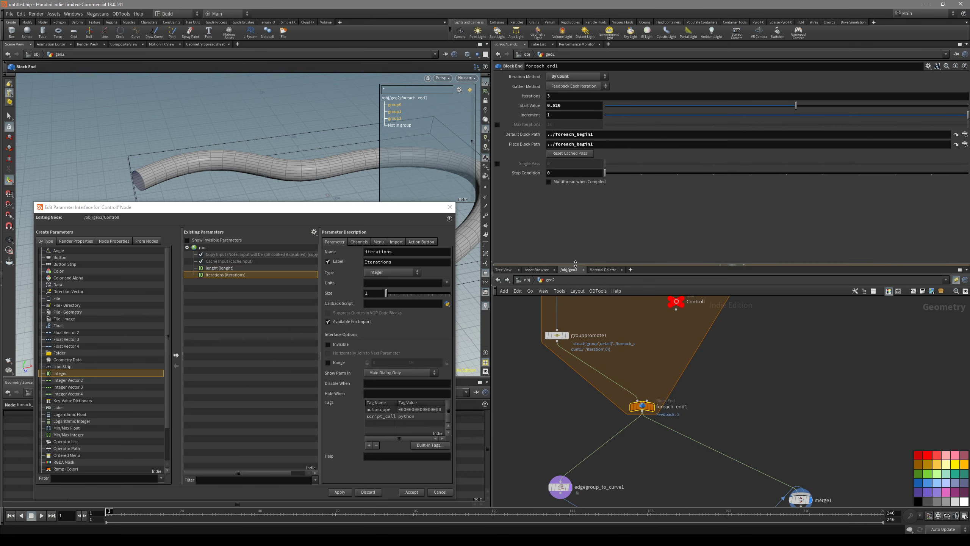
Step: Add the Columns and Radius parameters of sweep1 to the Controll node and accept the parameter interface
{"action": "middle_click_drag", "start_coordinate": [639, 345], "coordinate": [636, 425]}
{"action": "middle_click_drag", "start_coordinate": [612, 353], "coordinate": [620, 399]}
{"action": "middle_click_drag", "start_coordinate": [652, 360], "coordinate": [636, 407]}
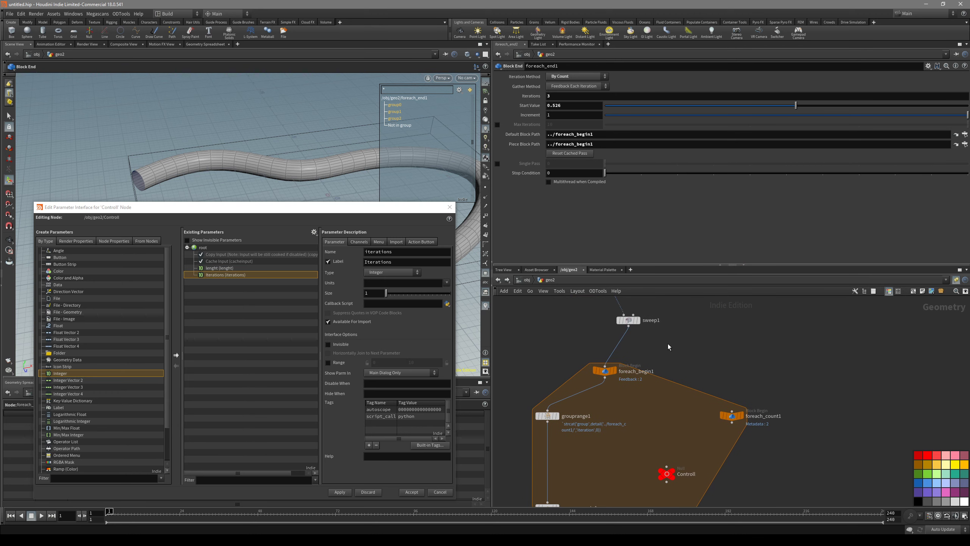
{"action": "left_click", "coordinate": [628, 320]}
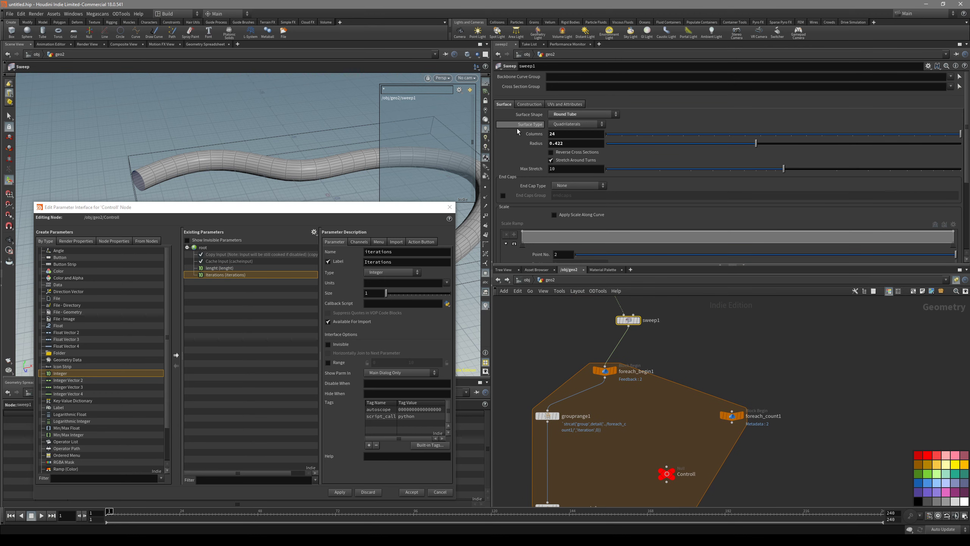
{"action": "left_click_drag", "start_coordinate": [542, 137], "coordinate": [207, 279]}
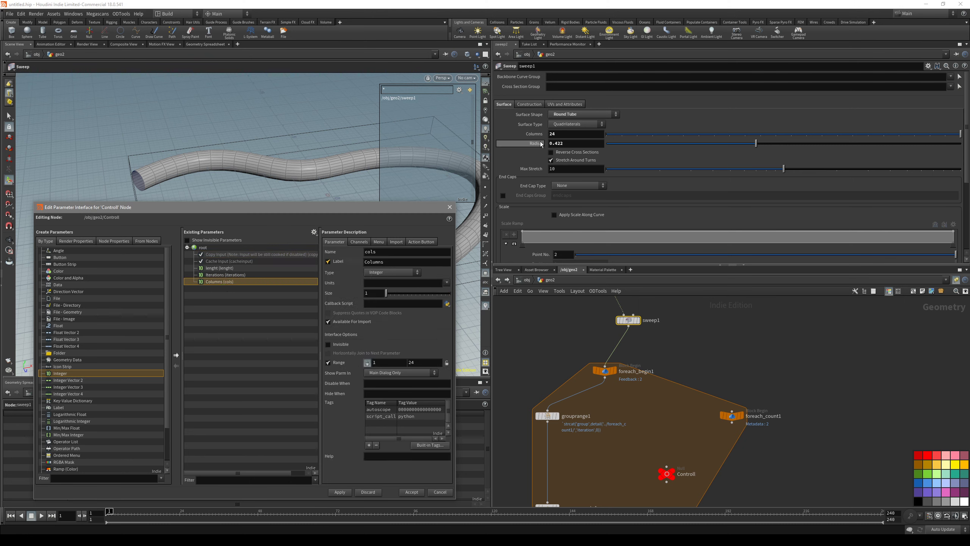
{"action": "left_click_drag", "start_coordinate": [542, 147], "coordinate": [214, 286]}
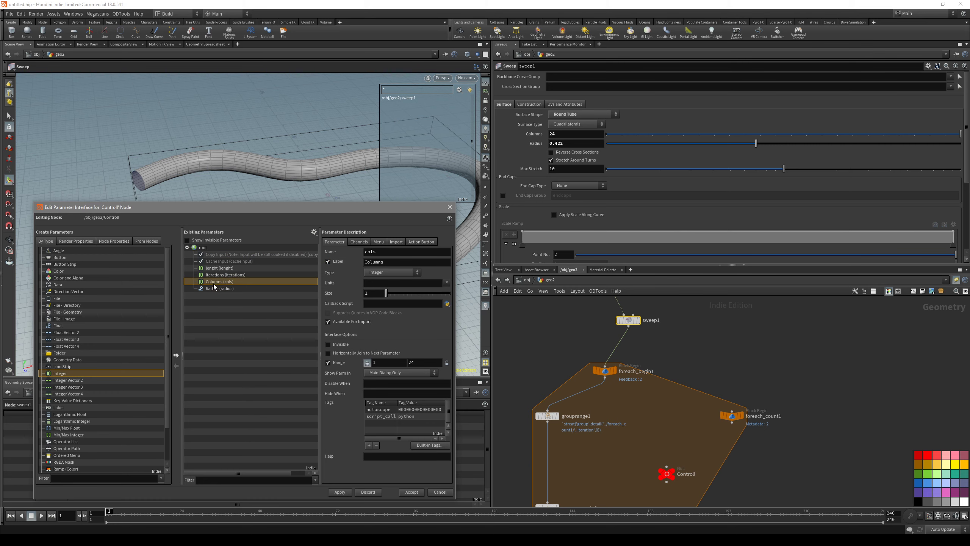
{"action": "left_click", "coordinate": [222, 291]}
{"action": "left_click", "coordinate": [339, 493]}
{"action": "left_click", "coordinate": [413, 493]}
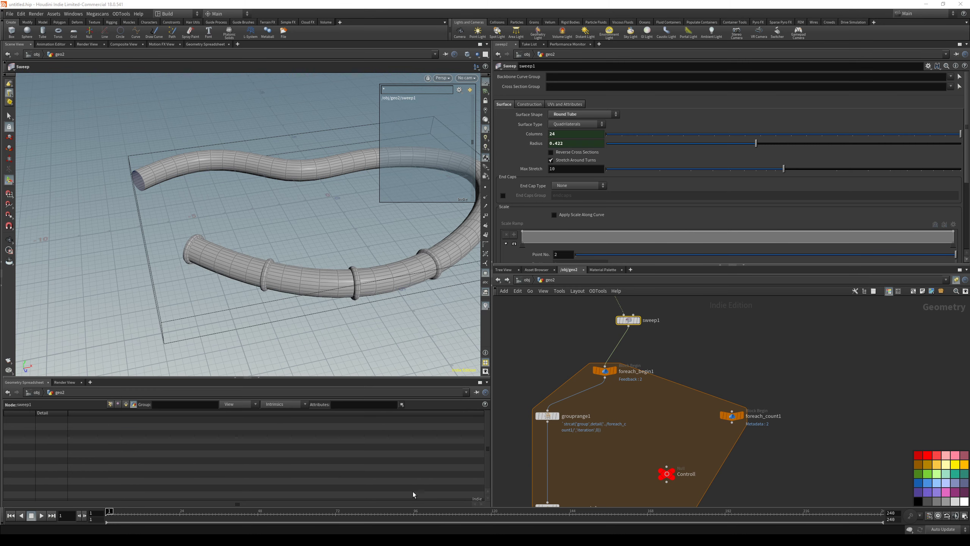
Step: Try 4 iterations on the Controll node with the ring spacing lenght at 5
{"action": "middle_click_drag", "start_coordinate": [309, 299], "coordinate": [298, 264], "text": "alt"}
{"action": "left_click_drag", "start_coordinate": [298, 265], "coordinate": [289, 257], "text": "alt"}
{"action": "middle_click_drag", "start_coordinate": [678, 435], "coordinate": [659, 400]}
{"action": "left_click", "coordinate": [647, 438]}
{"action": "mouse_move", "coordinate": [786, 92]}
{"action": "left_mouse_down"}
{"action": "mouse_move", "coordinate": [702, 95]}
{"action": "mouse_move", "coordinate": [777, 102]}
{"action": "left_mouse_up"}
{"action": "left_click_drag", "start_coordinate": [688, 102], "coordinate": [738, 104]}
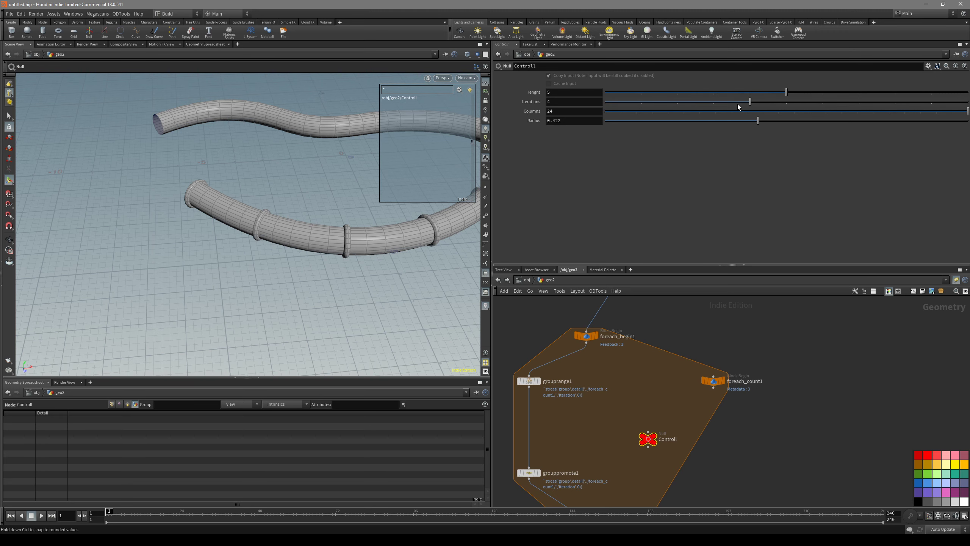
Step: Try other lenght and iterations values on the Controll node, ending with lenght 3 and iterations 1
{"action": "middle_click_drag", "start_coordinate": [338, 282], "coordinate": [283, 317], "text": "alt"}
{"action": "scroll", "coordinate": [284, 316], "scroll_direction": "down", "scroll_amount": 2}
{"action": "left_click_drag", "start_coordinate": [787, 98], "coordinate": [634, 96]}
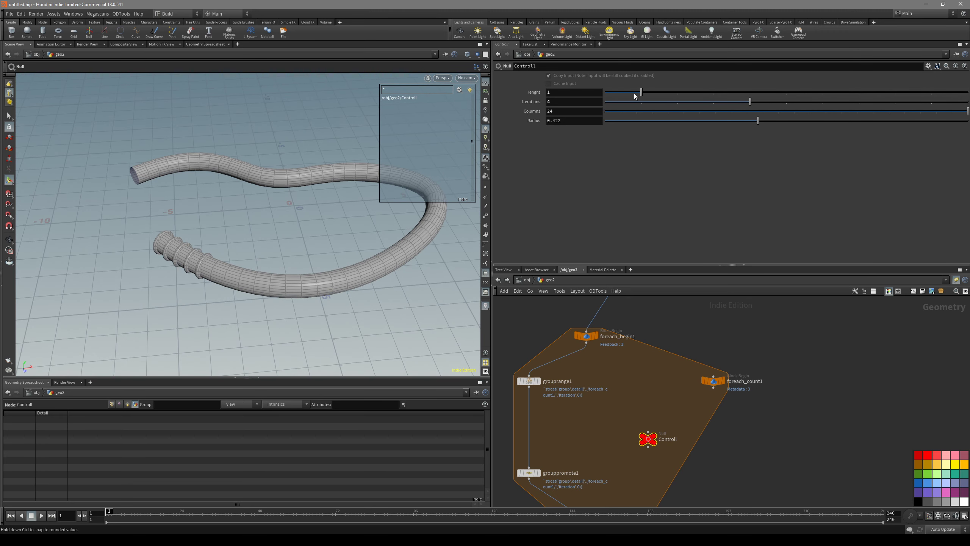
{"action": "left_click_drag", "start_coordinate": [749, 102], "coordinate": [879, 115]}
{"action": "middle_click_drag", "start_coordinate": [581, 104], "coordinate": [629, 109]}
{"action": "mouse_move", "coordinate": [601, 110]}
{"action": "middle_mouse_down"}
{"action": "mouse_move", "coordinate": [591, 102]}
{"action": "mouse_move", "coordinate": [611, 102]}
{"action": "middle_mouse_up"}
{"action": "mouse_move", "coordinate": [641, 92]}
{"action": "left_mouse_down"}
{"action": "mouse_move", "coordinate": [713, 93]}
{"action": "mouse_move", "coordinate": [635, 105]}
{"action": "left_mouse_up"}
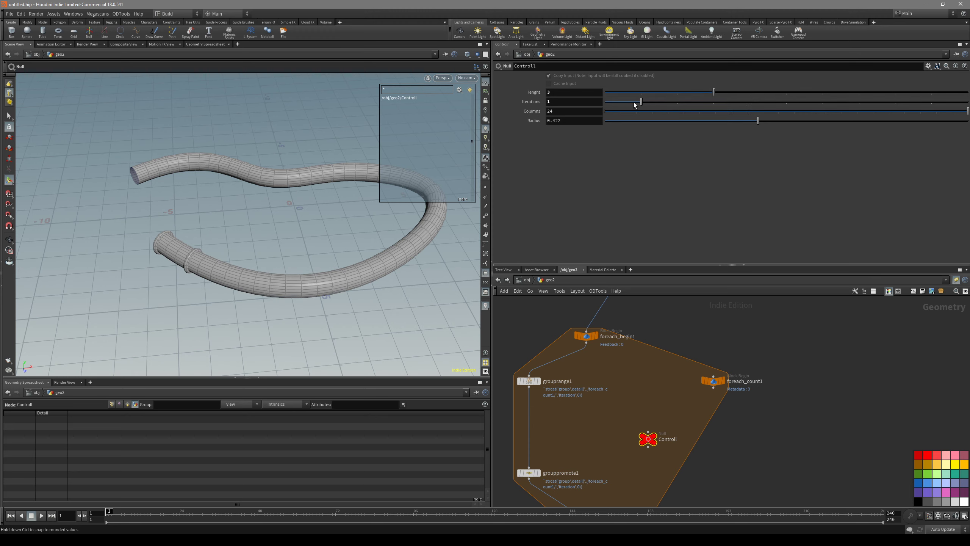
Step: Try a lenght of 5 on the Controll node to move the single ring farther along the hose
{"action": "left_click_drag", "start_coordinate": [236, 264], "coordinate": [296, 271], "text": "alt"}
{"action": "scroll", "coordinate": [295, 270], "scroll_direction": "up", "scroll_amount": 2}
{"action": "key", "text": "Return"}
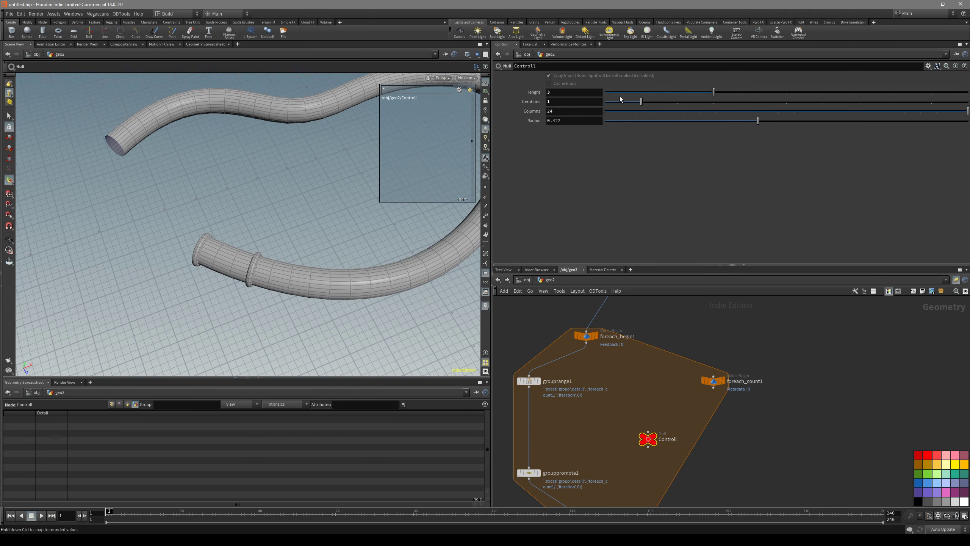
{"action": "left_click_drag", "start_coordinate": [721, 96], "coordinate": [785, 96]}
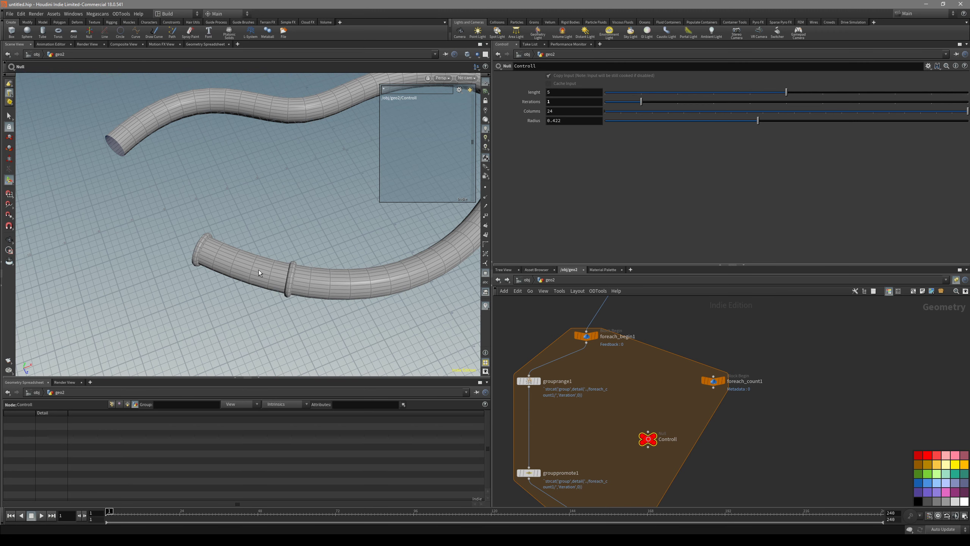
Step: Raise the Controll iterations to 5 and on to 17, with lenght 8 and radius 0.178, to ring the whole hose
{"action": "left_click_drag", "start_coordinate": [244, 256], "coordinate": [250, 237], "text": "alt"}
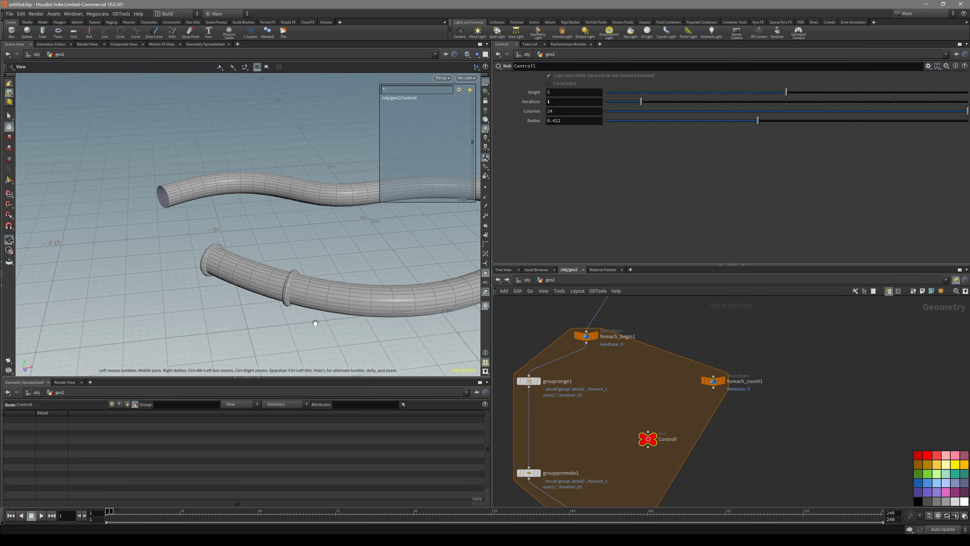
{"action": "middle_click_drag", "start_coordinate": [317, 320], "coordinate": [284, 308], "text": "alt"}
{"action": "left_click_drag", "start_coordinate": [641, 101], "coordinate": [786, 110]}
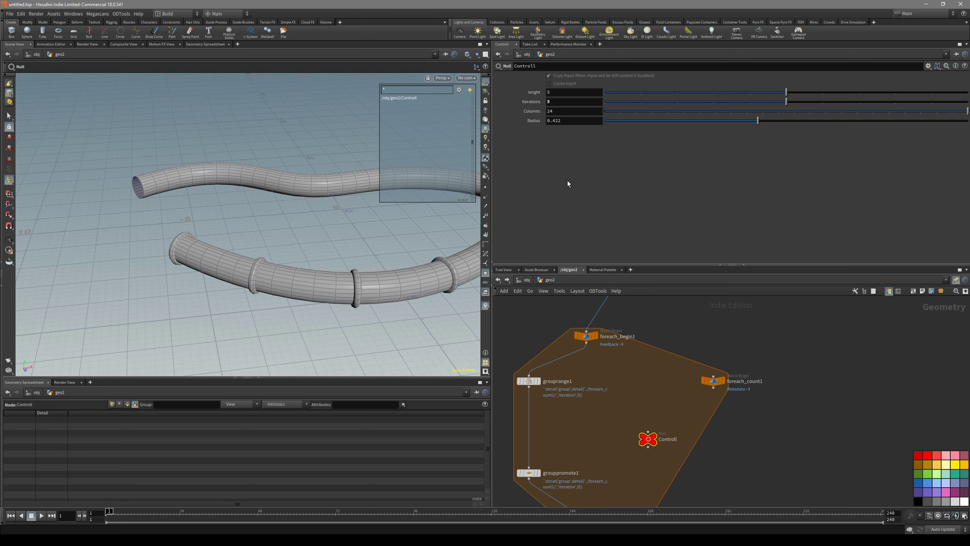
{"action": "right_click_drag", "start_coordinate": [347, 238], "coordinate": [399, 237], "text": "alt"}
{"action": "left_click_drag", "start_coordinate": [786, 101], "coordinate": [959, 110]}
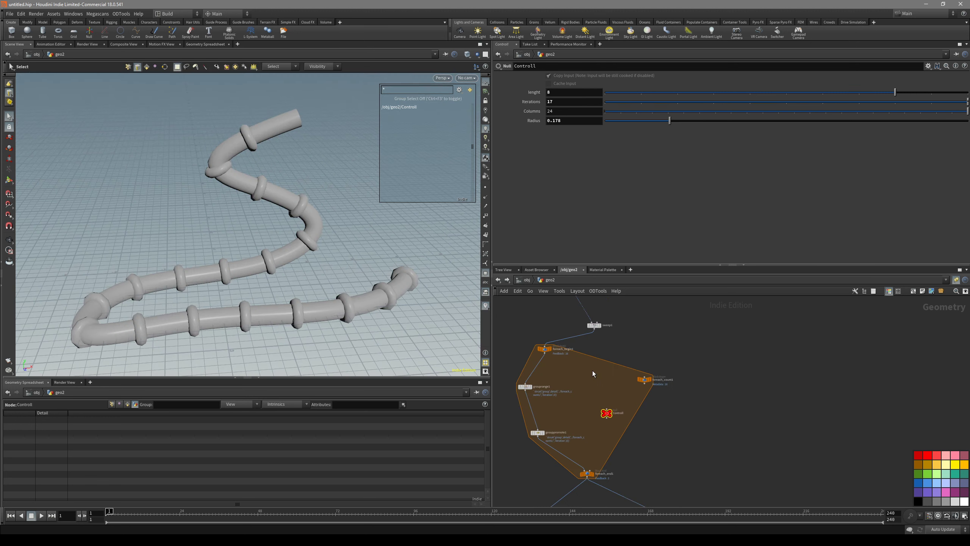
Step: Inspect the resample1 node and cut the wire between resample1 and sweep1
{"action": "middle_click_drag", "start_coordinate": [588, 367], "coordinate": [582, 417]}
{"action": "scroll", "coordinate": [603, 363], "scroll_direction": "up", "scroll_amount": 3}
{"action": "mouse_move", "coordinate": [603, 363]}
{"action": "middle_mouse_down"}
{"action": "mouse_move", "coordinate": [634, 417]}
{"action": "mouse_move", "coordinate": [609, 349]}
{"action": "middle_mouse_up"}
{"action": "left_click_drag", "start_coordinate": [594, 375], "coordinate": [536, 366]}
{"action": "middle_click_drag", "start_coordinate": [601, 392], "coordinate": [653, 423]}
{"action": "scroll", "coordinate": [675, 402], "scroll_direction": "down", "scroll_amount": 3}
{"action": "scroll", "coordinate": [653, 406], "scroll_direction": "up", "scroll_amount": 3}
{"action": "left_click", "coordinate": [608, 332]}
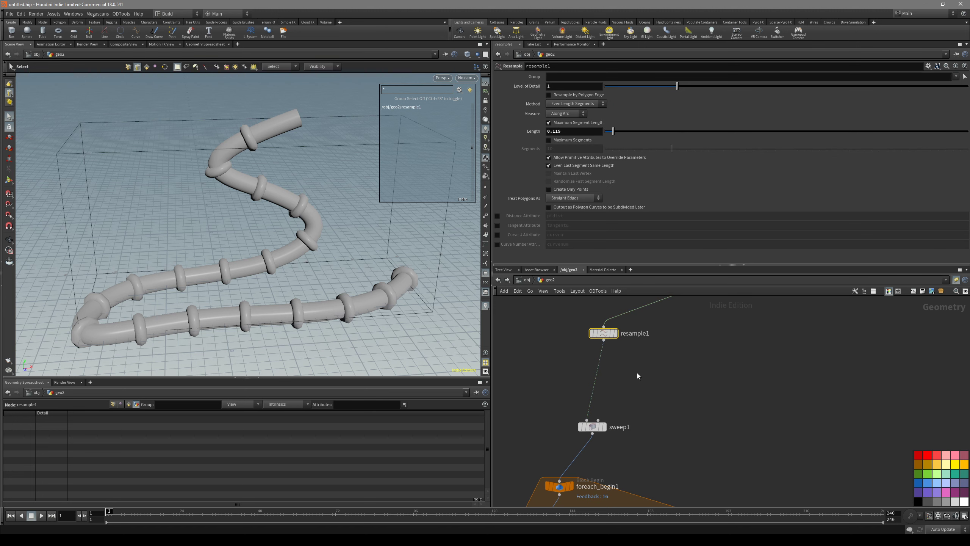
{"action": "middle_click_drag", "start_coordinate": [635, 368], "coordinate": [636, 362]}
{"action": "middle_click_drag", "start_coordinate": [640, 397], "coordinate": [653, 355]}
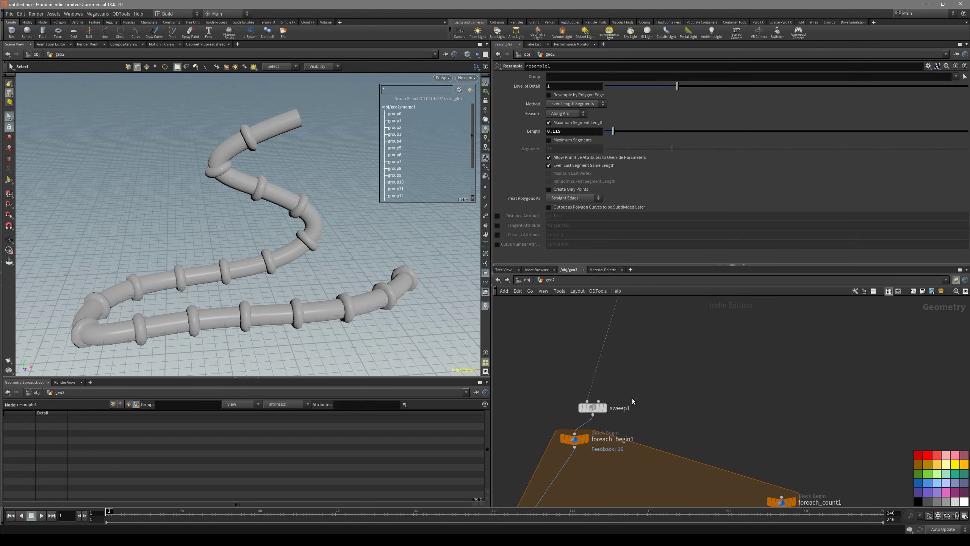
{"action": "key", "text": "y"}
{"action": "left_click_drag", "start_coordinate": [630, 386], "coordinate": [563, 361]}
{"action": "scroll", "coordinate": [644, 408], "scroll_direction": "down", "scroll_amount": 3}
{"action": "middle_click_drag", "start_coordinate": [644, 407], "coordinate": [637, 373]}
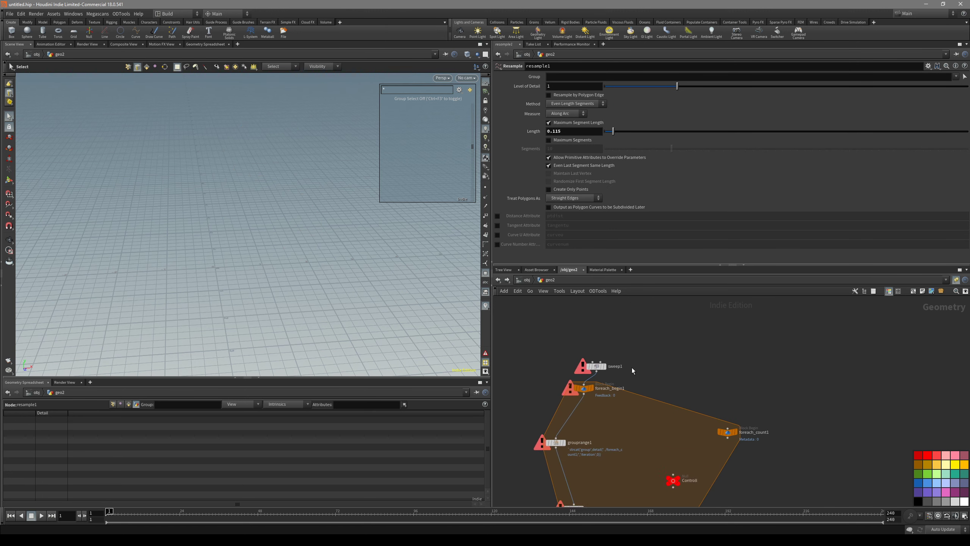
Step: Examine the disconnected network from sweep1 and grouprange1 through the loop down to merge1
{"action": "scroll", "coordinate": [637, 373], "scroll_direction": "up", "scroll_amount": 2}
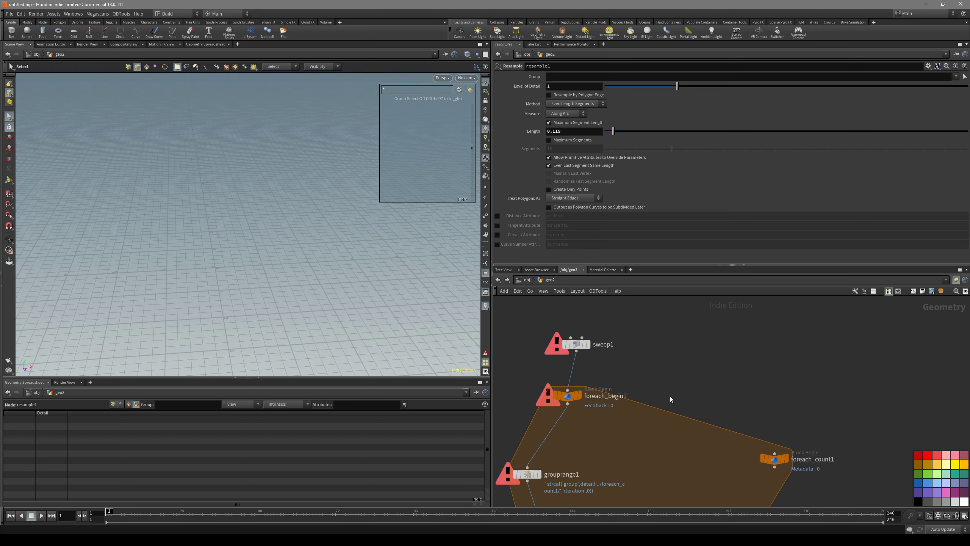
{"action": "scroll", "coordinate": [648, 385], "scroll_direction": "down", "scroll_amount": 2}
{"action": "scroll", "coordinate": [643, 393], "scroll_direction": "up", "scroll_amount": 2}
{"action": "left_click", "coordinate": [613, 346]}
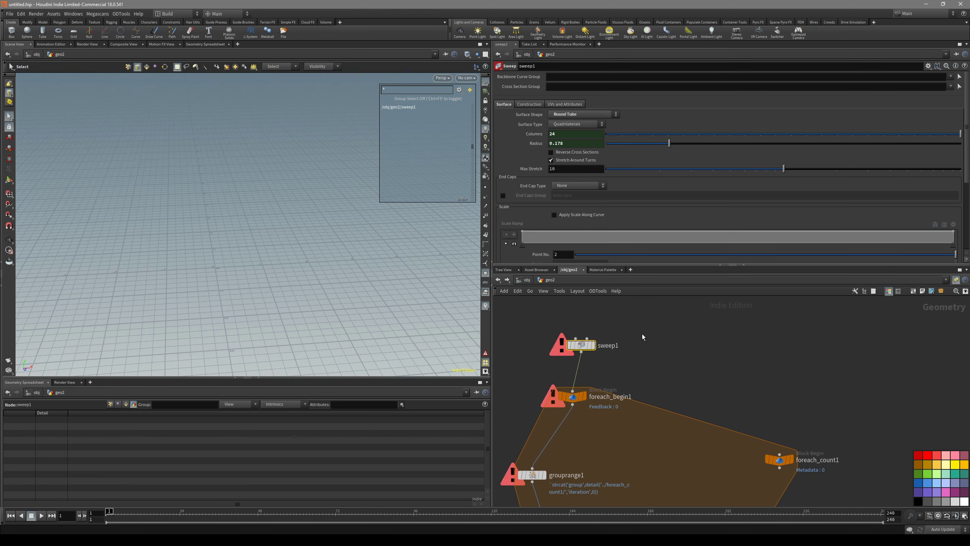
{"action": "middle_click_drag", "start_coordinate": [603, 348], "coordinate": [655, 259]}
{"action": "left_click", "coordinate": [583, 385]}
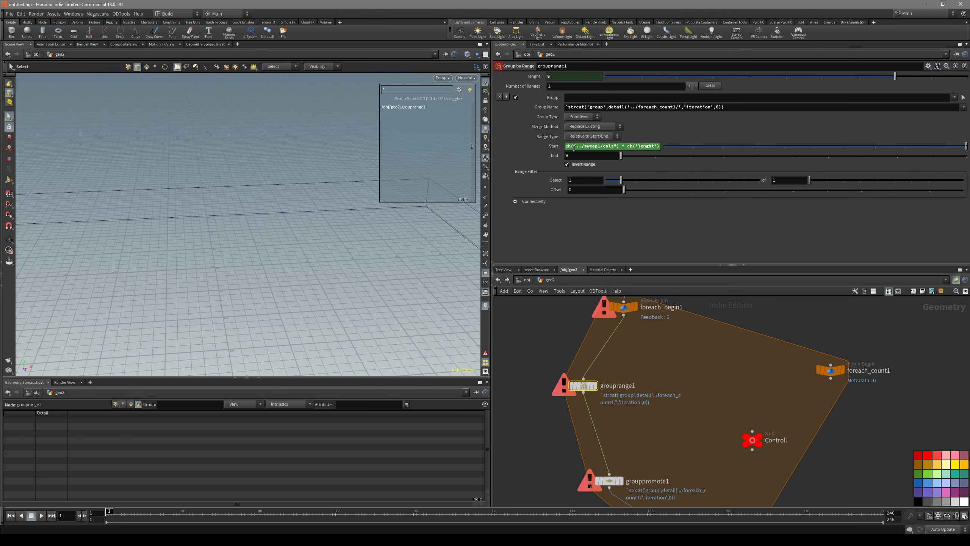
{"action": "middle_click_drag", "start_coordinate": [667, 320], "coordinate": [624, 387]}
{"action": "middle_click_drag", "start_coordinate": [630, 349], "coordinate": [619, 381]}
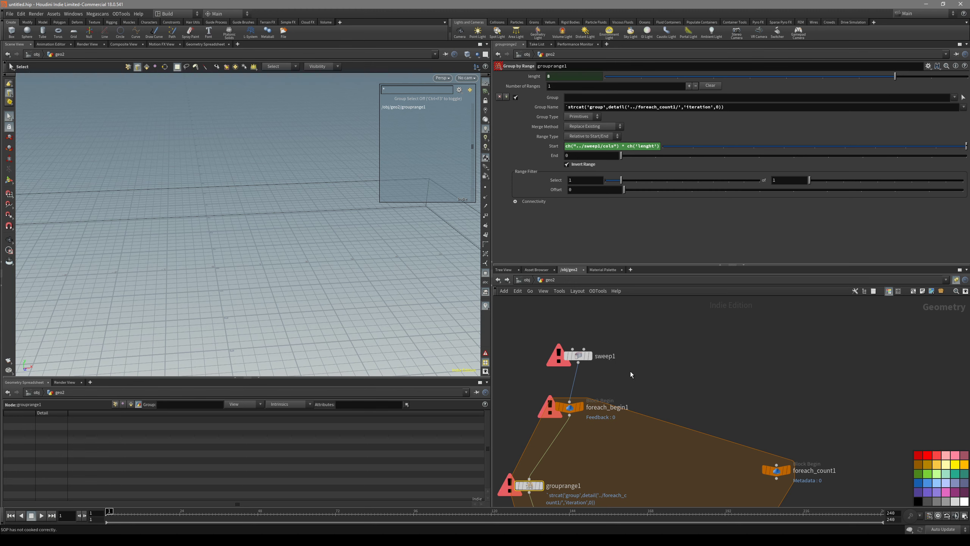
{"action": "double_click", "coordinate": [610, 355]}
{"action": "left_click", "coordinate": [631, 370]}
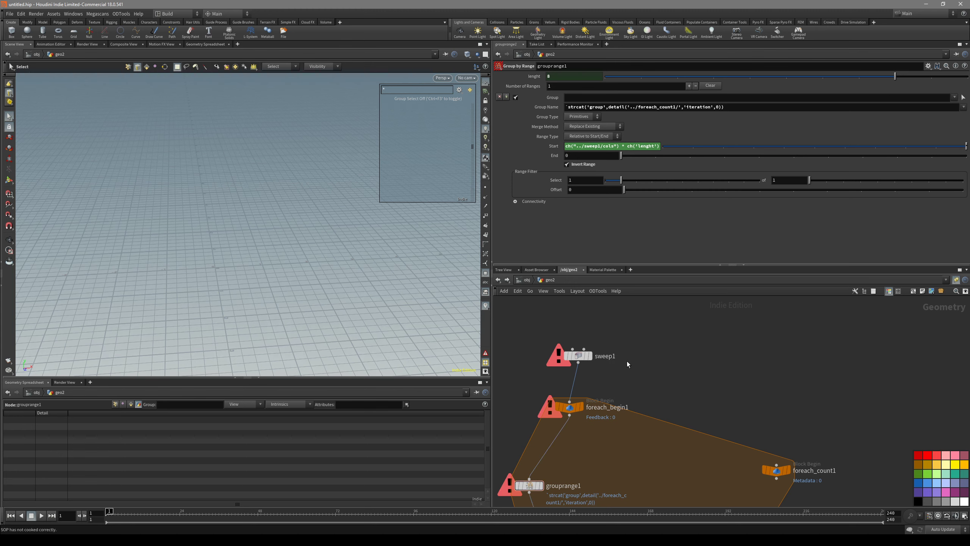
{"action": "middle_click_drag", "start_coordinate": [601, 404], "coordinate": [626, 311]}
{"action": "left_click_drag", "start_coordinate": [611, 363], "coordinate": [542, 411]}
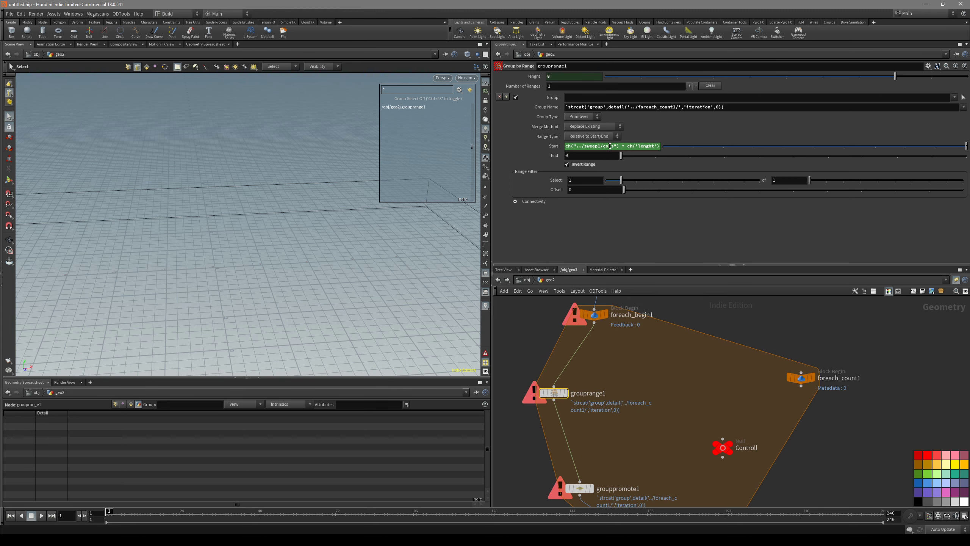
{"action": "middle_click_drag", "start_coordinate": [636, 306], "coordinate": [609, 385]}
{"action": "scroll", "coordinate": [602, 348], "scroll_direction": "down", "scroll_amount": 6}
{"action": "scroll", "coordinate": [627, 435], "scroll_direction": "up", "scroll_amount": 4}
{"action": "middle_click_drag", "start_coordinate": [627, 435], "coordinate": [610, 377]}
{"action": "left_click", "coordinate": [522, 401]}
{"action": "middle_click_drag", "start_coordinate": [613, 423], "coordinate": [656, 429]}
{"action": "left_click", "coordinate": [749, 358]}
{"action": "scroll", "coordinate": [641, 435], "scroll_direction": "down", "scroll_amount": 4}
{"action": "scroll", "coordinate": [639, 436], "scroll_direction": "down", "scroll_amount": 3}
{"action": "scroll", "coordinate": [650, 437], "scroll_direction": "up", "scroll_amount": 3}
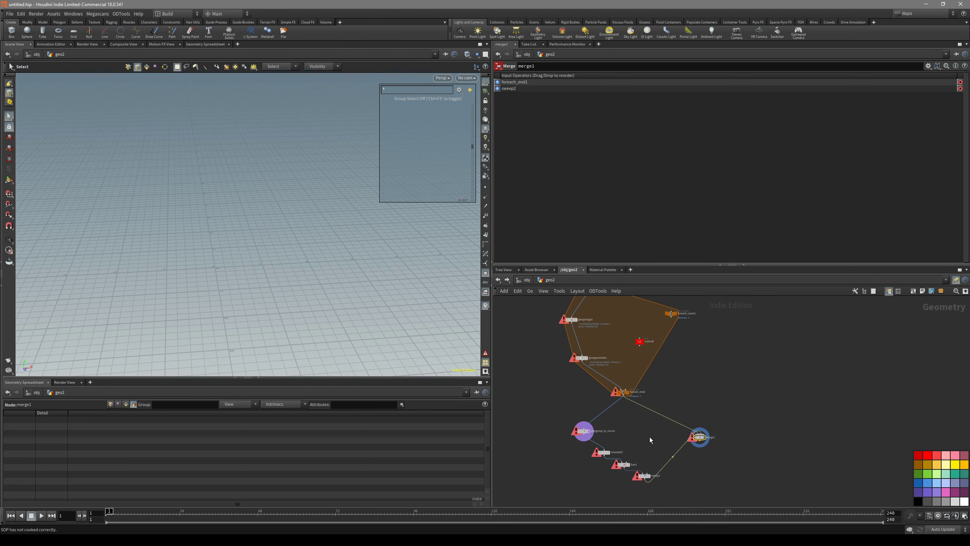
Step: Select the disconnected hose nodes, including the loop, Controll and merge1, and collapse them into a subnetwork
{"action": "left_click", "coordinate": [589, 433]}
{"action": "scroll", "coordinate": [651, 446], "scroll_direction": "down", "scroll_amount": 3}
{"action": "left_click_drag", "start_coordinate": [718, 356], "coordinate": [582, 474]}
{"action": "left_click", "coordinate": [939, 292]}
{"action": "middle_click_drag", "start_coordinate": [699, 452], "coordinate": [657, 382]}
{"action": "scroll", "coordinate": [653, 376], "scroll_direction": "up", "scroll_amount": 4}
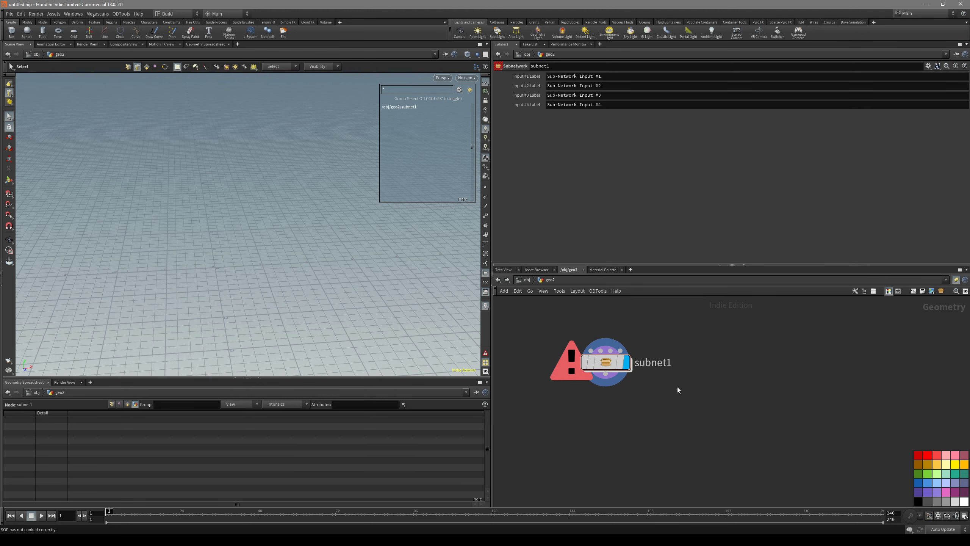
Step: Rename the subnet1 node as patern_edge_selection
{"action": "key", "text": "F2"}
{"action": "key", "text": "BackSpace"}
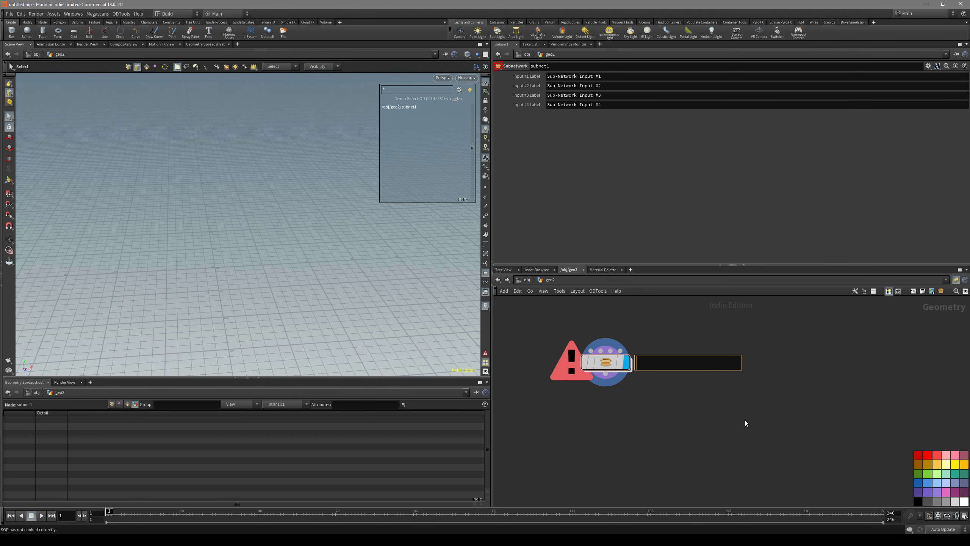
{"action": "type", "text": "patern_edge_selection"}
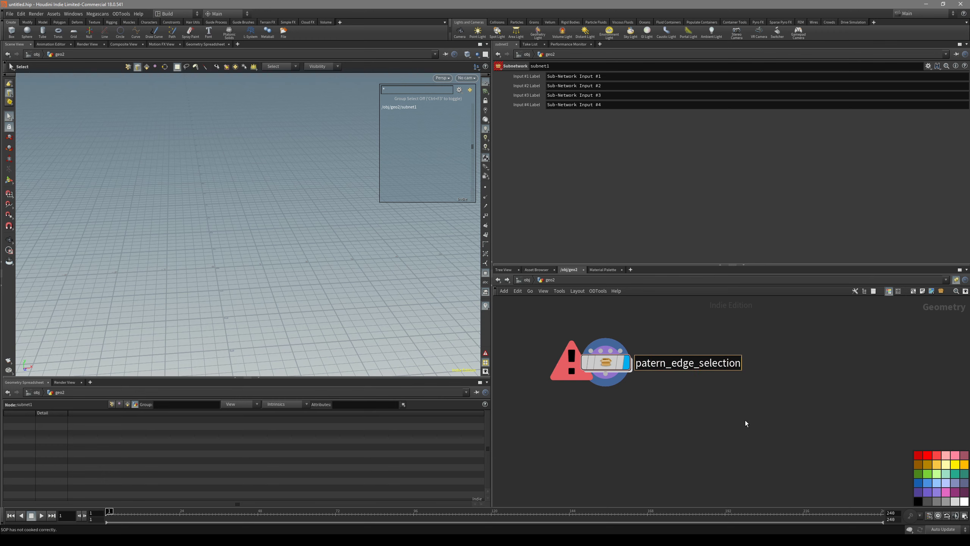
{"action": "key", "text": "Return"}
{"action": "scroll", "coordinate": [728, 391], "scroll_direction": "down", "scroll_amount": 1}
{"action": "left_click", "coordinate": [682, 369]}
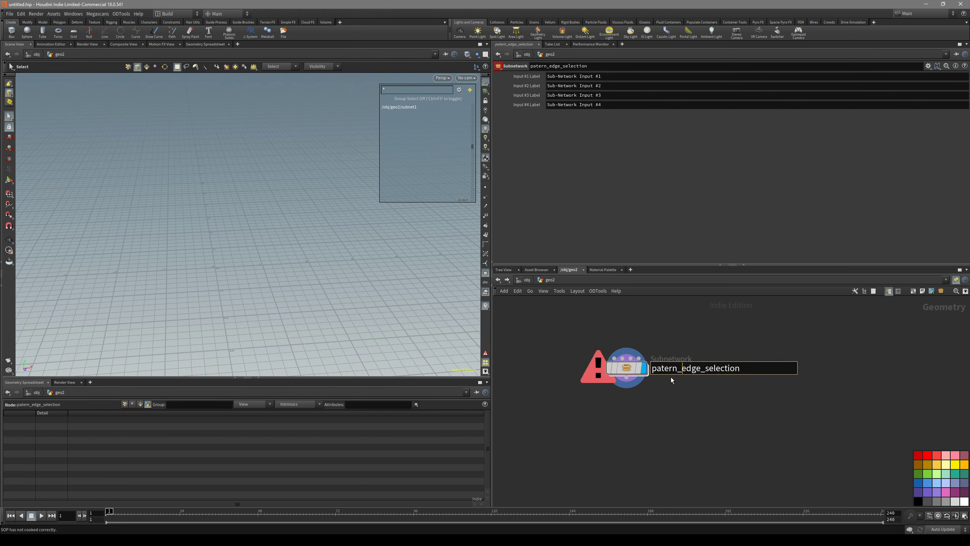
{"action": "double_click", "coordinate": [709, 370]}
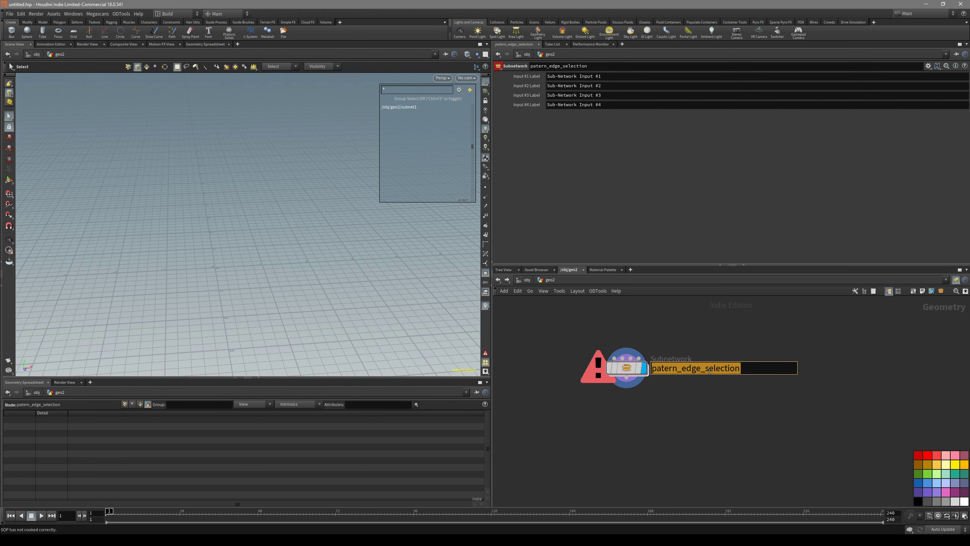
{"action": "left_click", "coordinate": [729, 386]}
Step: Create a digital asset from the patern_edge_selection subnetwork, keeping the Patern edge selection label and the default operator type properties
{"action": "right_click", "coordinate": [634, 372]}
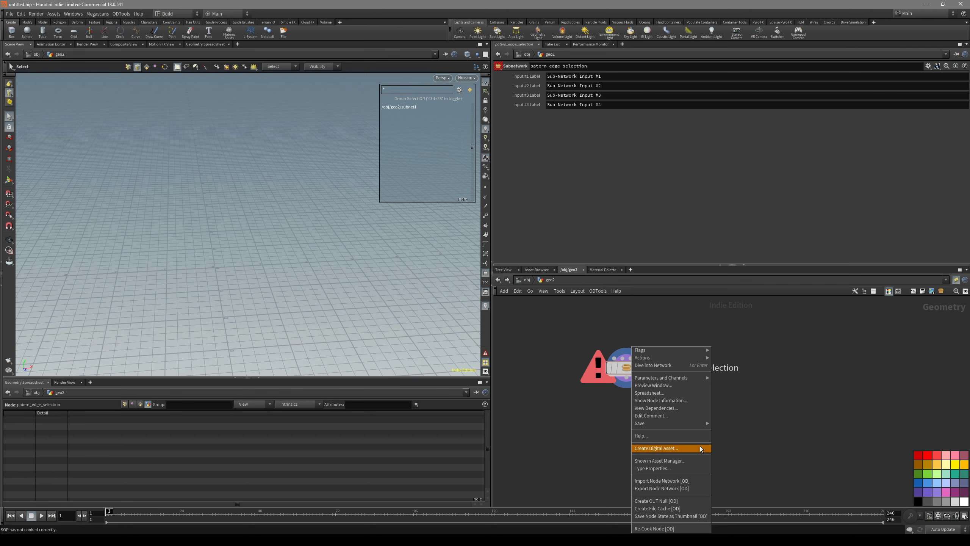
{"action": "left_click", "coordinate": [691, 445]}
{"action": "left_click_drag", "start_coordinate": [672, 416], "coordinate": [621, 369]}
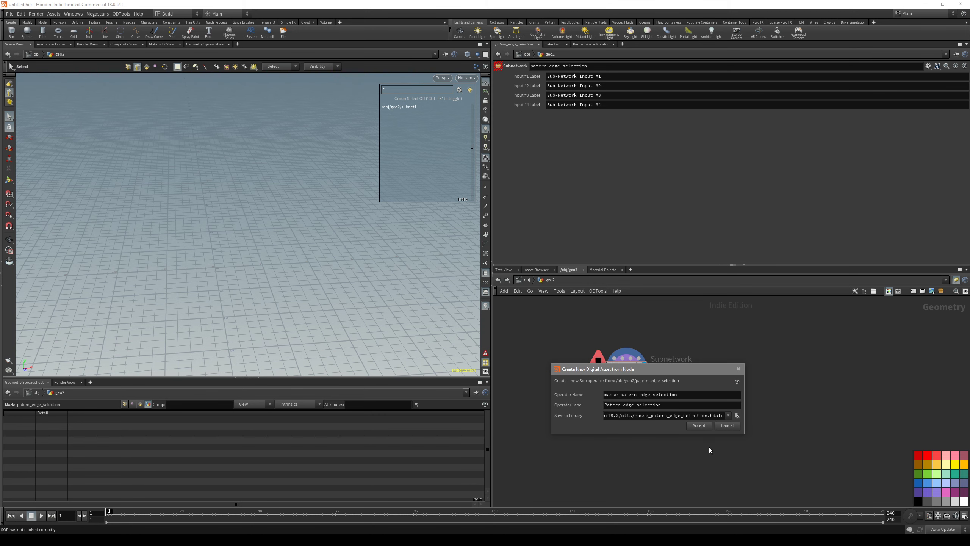
{"action": "left_click", "coordinate": [699, 425]}
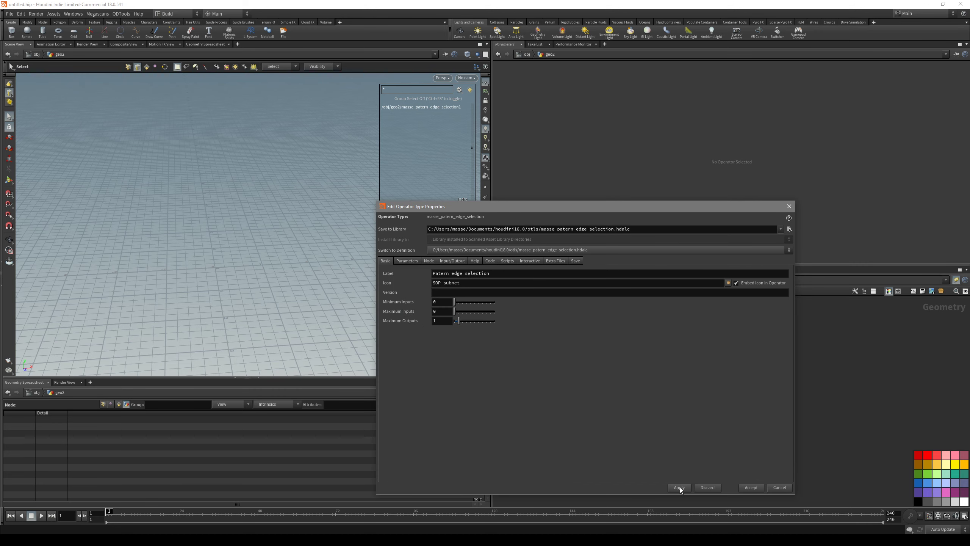
{"action": "left_click", "coordinate": [748, 489]}
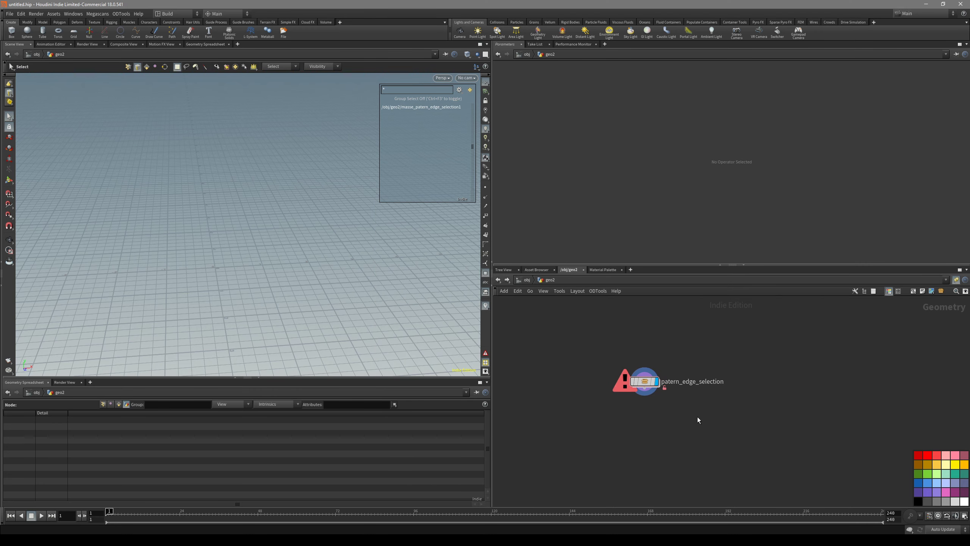
Step: Add another instance of the Patern edge selection asset to the geo2 network and look inside it
{"action": "key", "text": "Tab"}
{"action": "type", "text": "patern"}
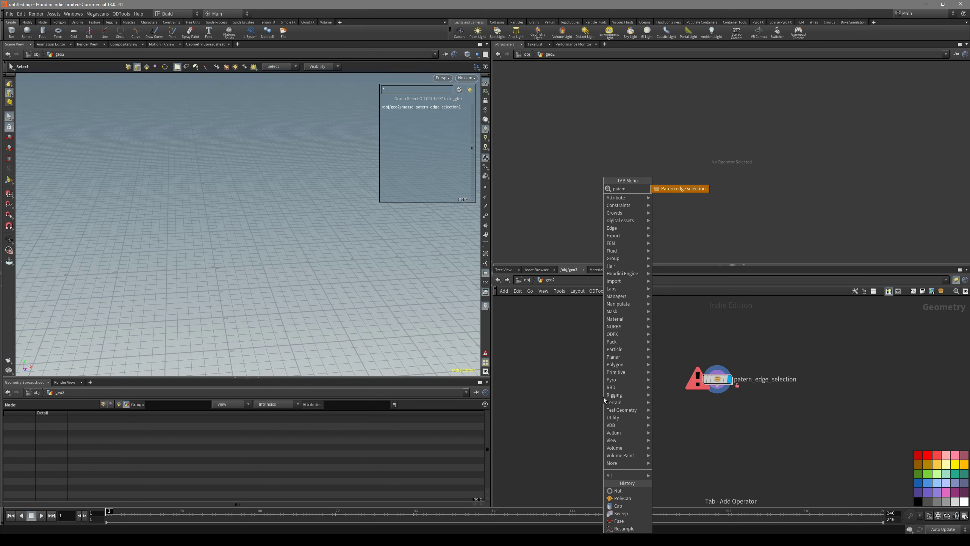
{"action": "left_click", "coordinate": [700, 188]}
{"action": "scroll", "coordinate": [607, 406], "scroll_direction": "up", "scroll_amount": 3}
{"action": "scroll", "coordinate": [616, 410], "scroll_direction": "down", "scroll_amount": 2}
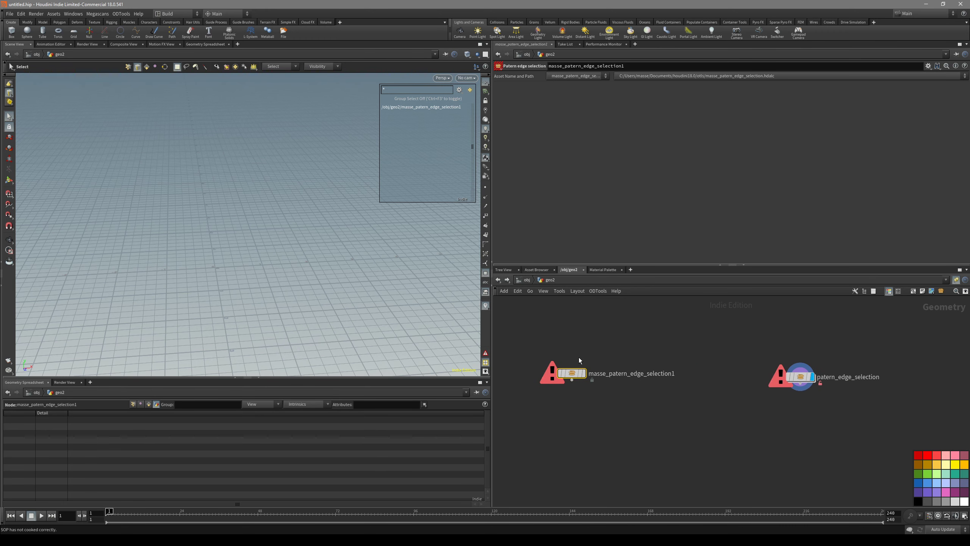
{"action": "left_click", "coordinate": [592, 385]}
{"action": "double_click", "coordinate": [598, 387]}
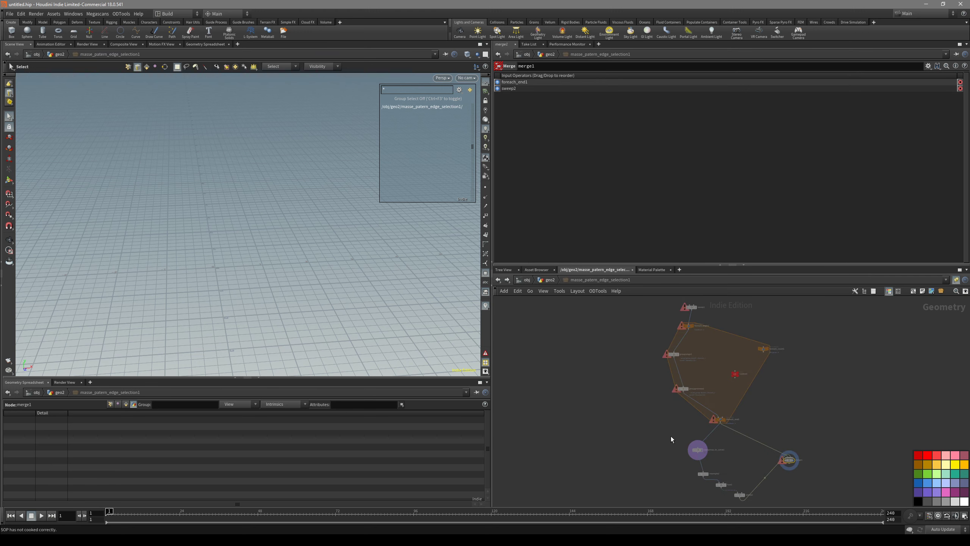
{"action": "key", "text": "u"}
{"action": "scroll", "coordinate": [619, 418], "scroll_direction": "up", "scroll_amount": 2}
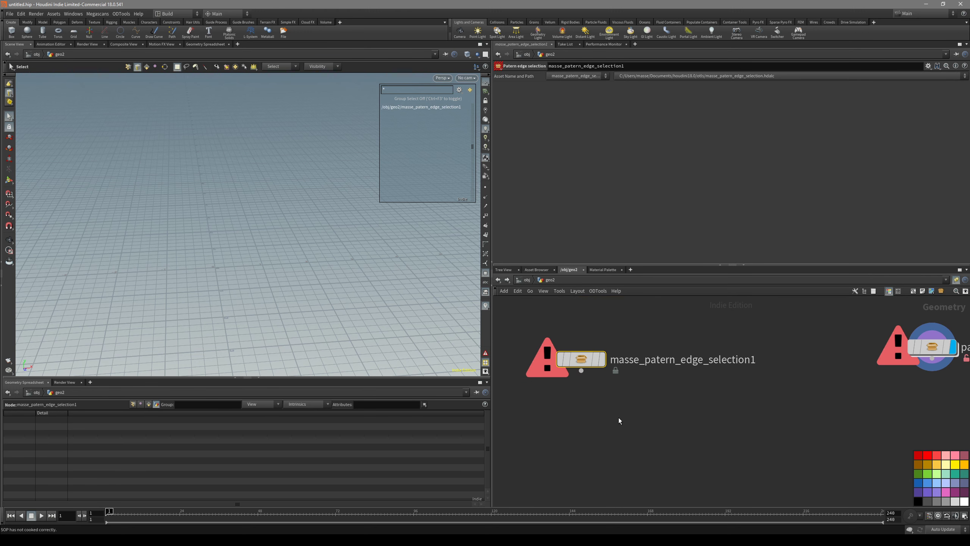
Step: Extract the contents of the newly added asset node into the geo2 network
{"action": "right_click", "coordinate": [580, 361]}
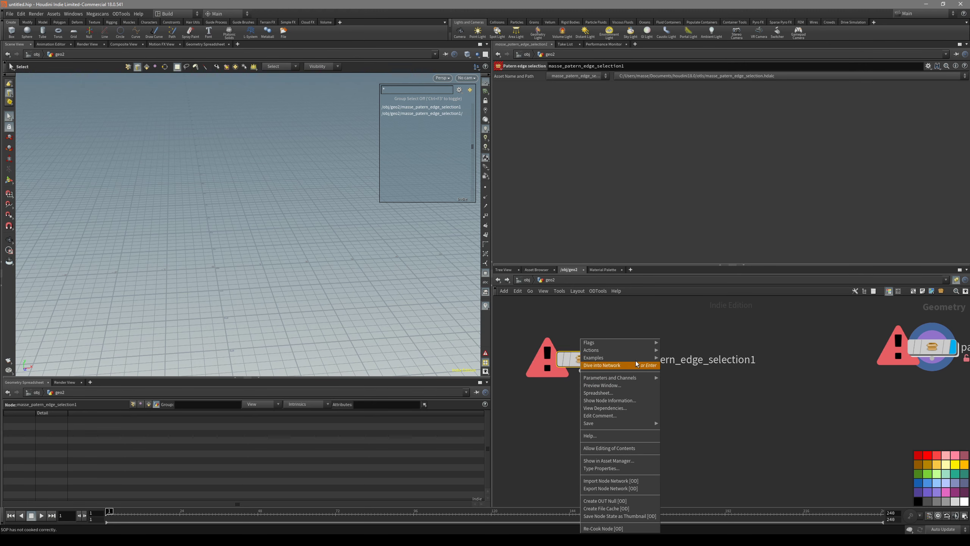
{"action": "mouse_move", "coordinate": [635, 349]}
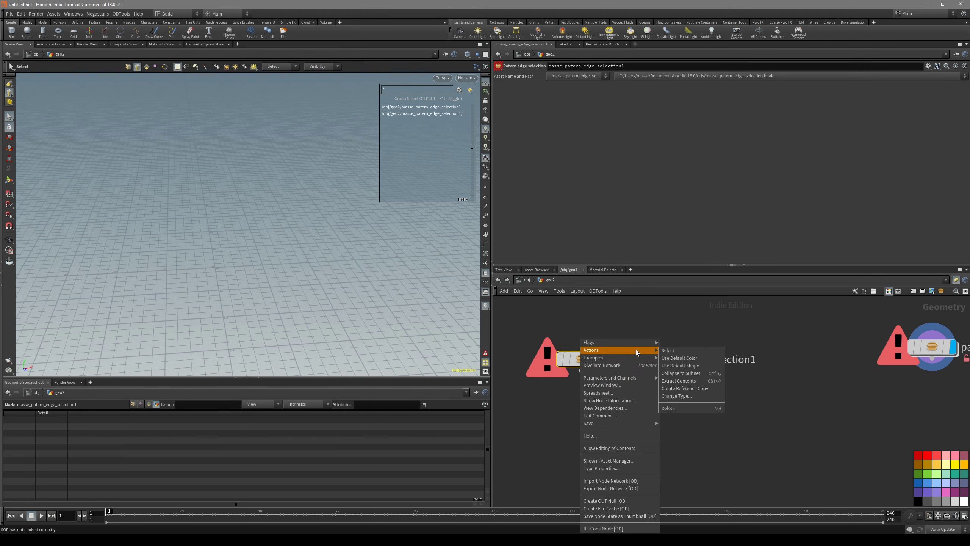
{"action": "left_click", "coordinate": [710, 381]}
Step: Examine the hose network around the loop, from grouppromote1 to foreach_end1 and the Controll node
{"action": "middle_click_drag", "start_coordinate": [640, 408], "coordinate": [656, 318]}
{"action": "middle_click_drag", "start_coordinate": [661, 428], "coordinate": [657, 335]}
{"action": "scroll", "coordinate": [663, 419], "scroll_direction": "up", "scroll_amount": 4}
{"action": "middle_click_drag", "start_coordinate": [751, 356], "coordinate": [714, 390]}
{"action": "middle_click_drag", "start_coordinate": [723, 333], "coordinate": [725, 397]}
{"action": "left_click", "coordinate": [639, 383]}
{"action": "scroll", "coordinate": [640, 383], "scroll_direction": "down", "scroll_amount": 3}
{"action": "middle_click_drag", "start_coordinate": [593, 322], "coordinate": [639, 379]}
{"action": "scroll", "coordinate": [608, 371], "scroll_direction": "down", "scroll_amount": 4}
{"action": "scroll", "coordinate": [643, 328], "scroll_direction": "up", "scroll_amount": 2}
{"action": "middle_click_drag", "start_coordinate": [674, 309], "coordinate": [655, 372]}
{"action": "scroll", "coordinate": [656, 372], "scroll_direction": "up", "scroll_amount": 4}
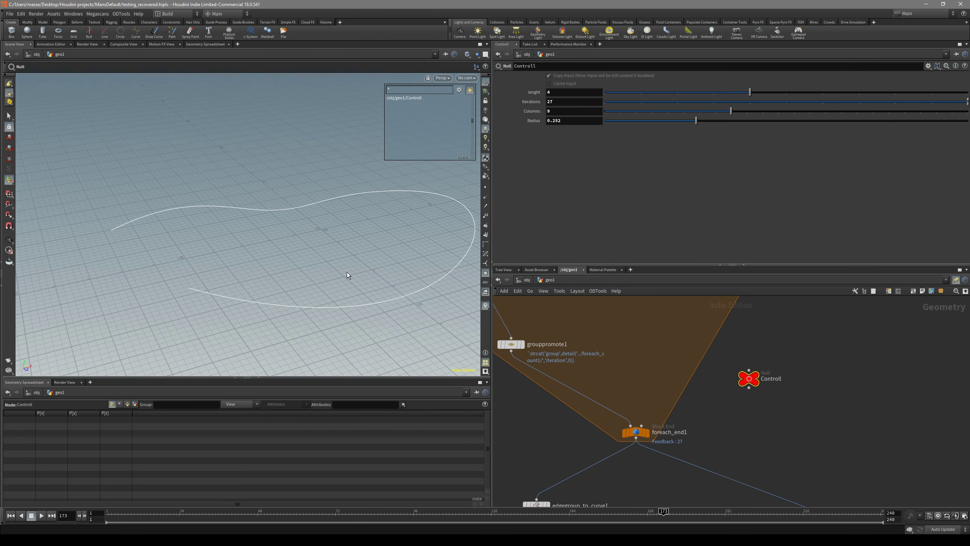
Step: Move the display through the loop's nodes and leave it on foreach_end1 to show the hose with its ring groups
{"action": "key", "text": "r"}
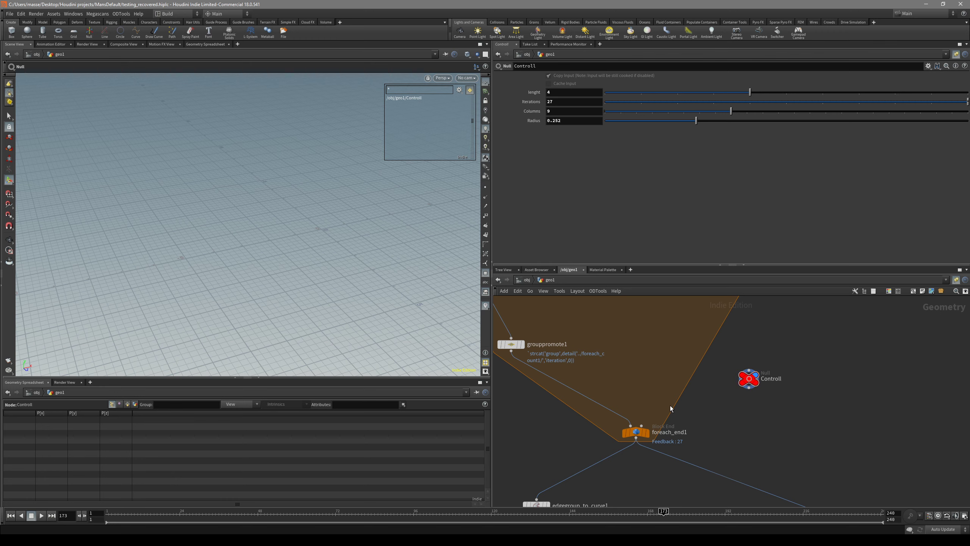
{"action": "left_click", "coordinate": [646, 432]}
{"action": "left_click", "coordinate": [521, 345]}
{"action": "middle_click_drag", "start_coordinate": [553, 336], "coordinate": [585, 381]}
{"action": "left_click", "coordinate": [559, 350]}
{"action": "middle_click_drag", "start_coordinate": [637, 402], "coordinate": [599, 313]}
{"action": "middle_click_drag", "start_coordinate": [692, 404], "coordinate": [689, 400]}
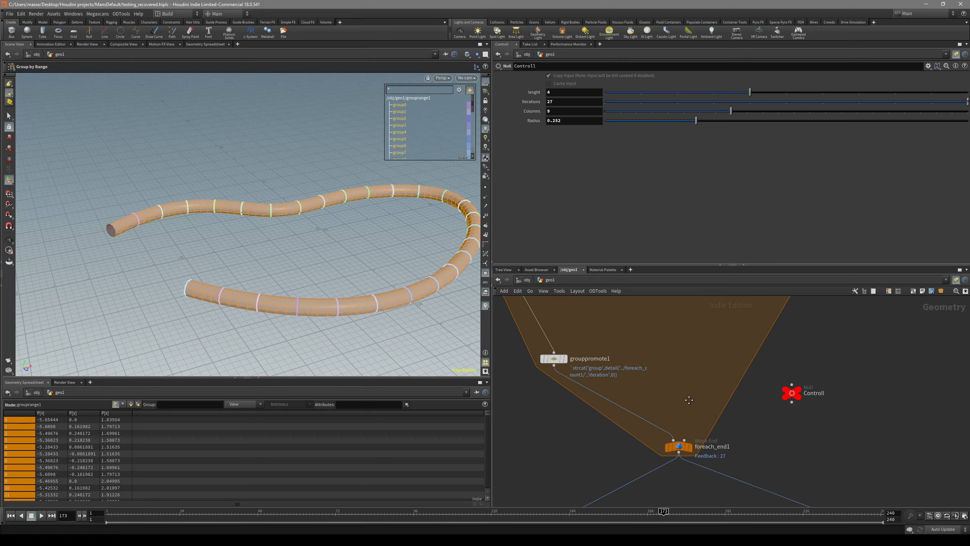
{"action": "left_click", "coordinate": [669, 436]}
{"action": "left_click_drag", "start_coordinate": [669, 436], "coordinate": [654, 443]}
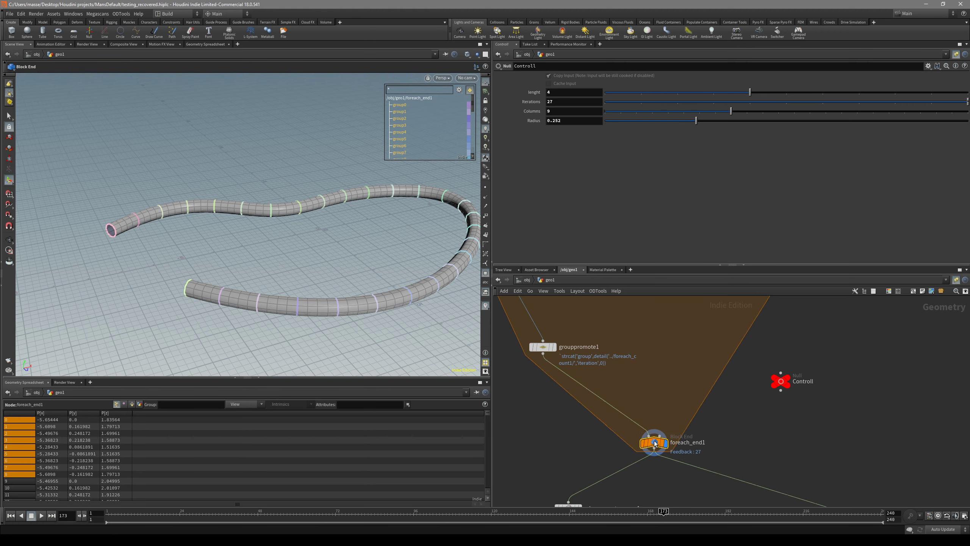
{"action": "middle_click_drag", "start_coordinate": [654, 444], "coordinate": [660, 391]}
{"action": "scroll", "coordinate": [673, 401], "scroll_direction": "up", "scroll_amount": 3}
{"action": "key", "text": "Escape"}
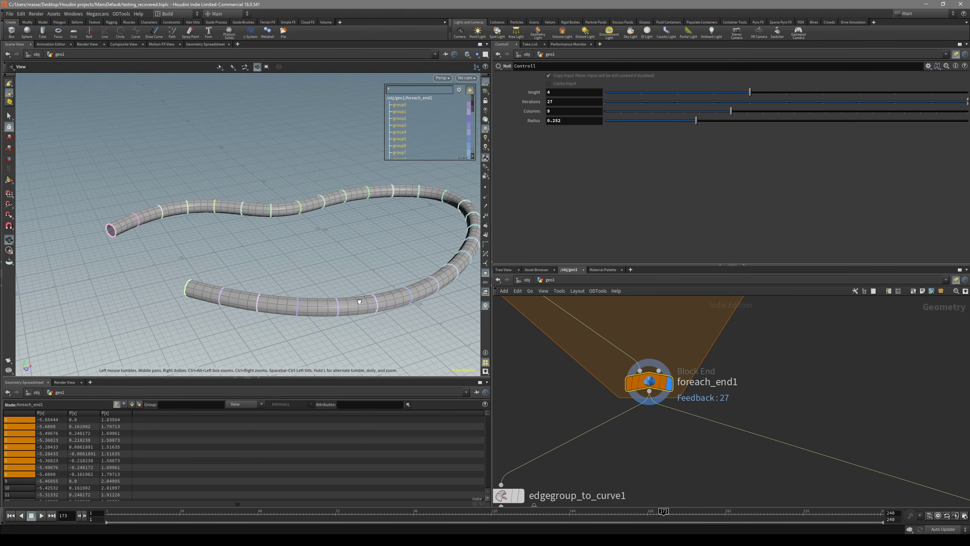
{"action": "left_click_drag", "start_coordinate": [359, 302], "coordinate": [382, 325], "text": "alt"}
Step: Set the Controll node's lenght to 7, iterations to 7 and columns to 11
{"action": "left_click_drag", "start_coordinate": [745, 93], "coordinate": [714, 97]}
{"action": "left_click", "coordinate": [766, 110]}
{"action": "left_click_drag", "start_coordinate": [785, 102], "coordinate": [813, 100]}
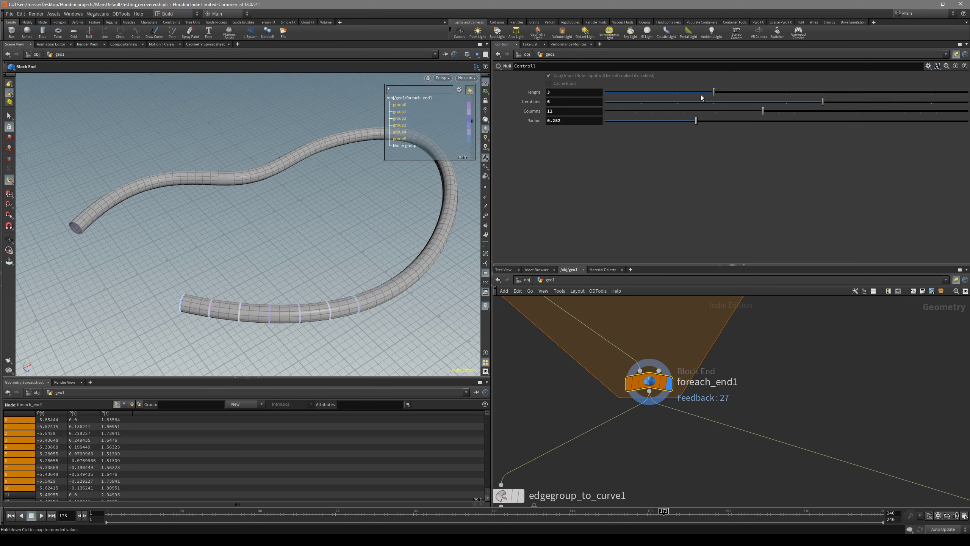
{"action": "left_click_drag", "start_coordinate": [720, 101], "coordinate": [848, 103]}
{"action": "left_click_drag", "start_coordinate": [681, 94], "coordinate": [884, 94]}
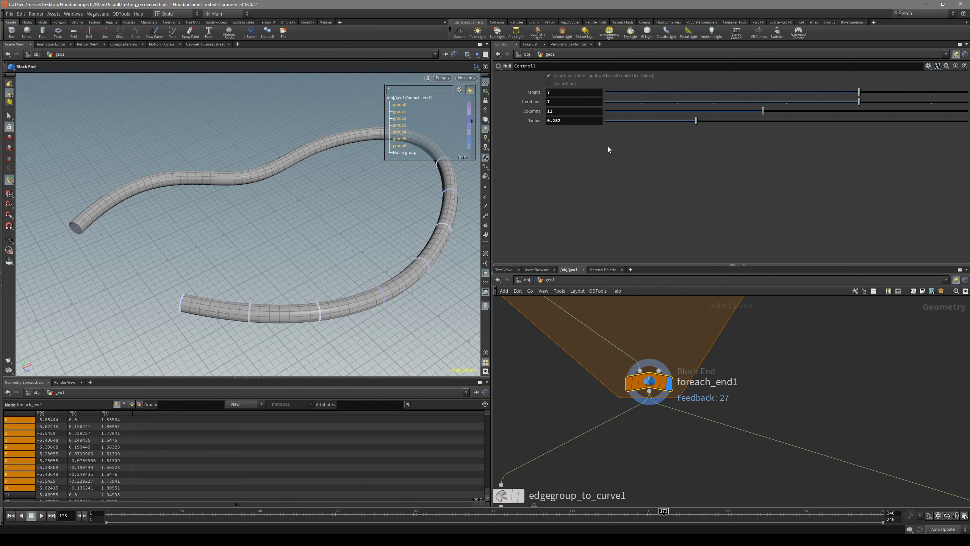
Step: Unpin the parameter display from Controll so it follows the selected foreach_end1 node
{"action": "middle_click_drag", "start_coordinate": [747, 359], "coordinate": [716, 417]}
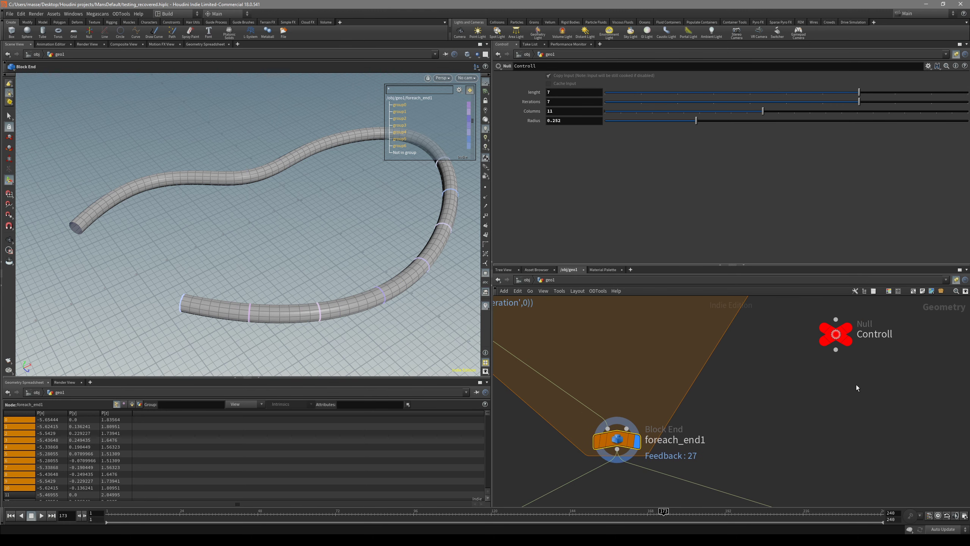
{"action": "middle_click_drag", "start_coordinate": [856, 387], "coordinate": [796, 402]}
{"action": "middle_click_drag", "start_coordinate": [669, 440], "coordinate": [723, 404]}
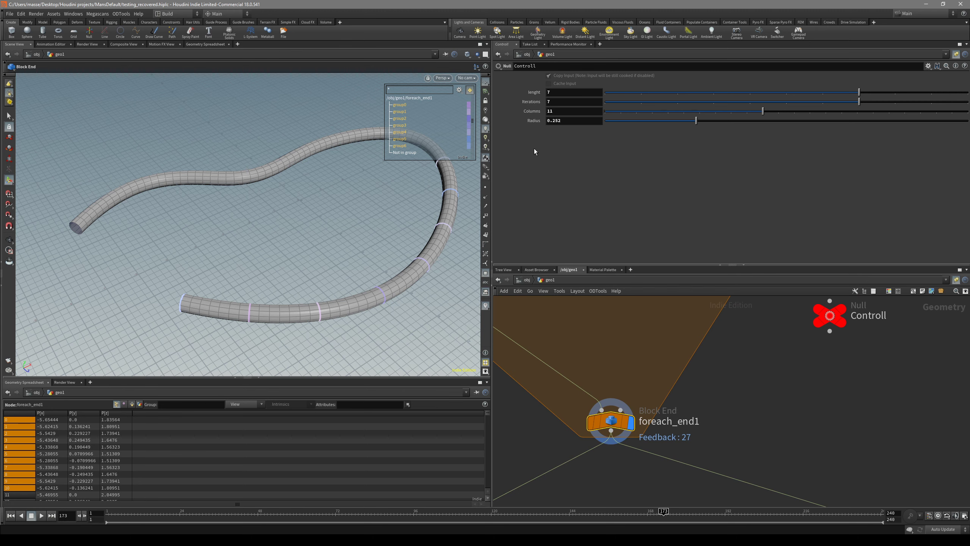
{"action": "left_click", "coordinate": [956, 56]}
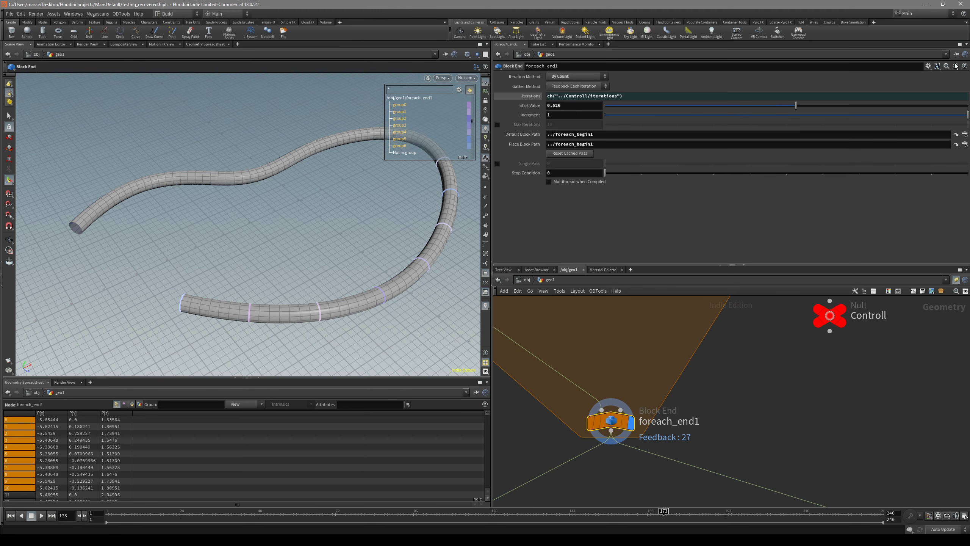